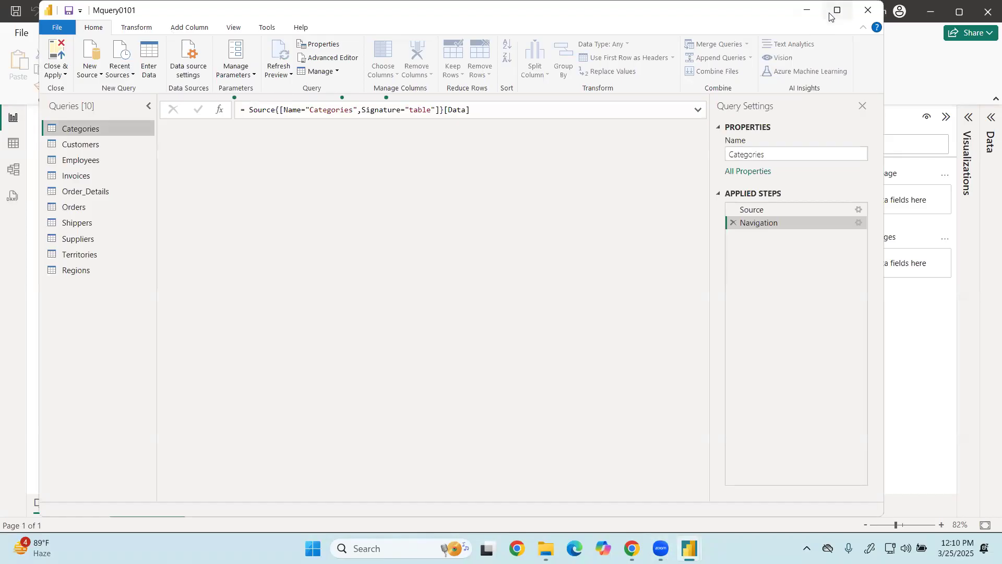
# Maximize the Power Query Editor window showing the Categories query
pyautogui.click(837, 10)
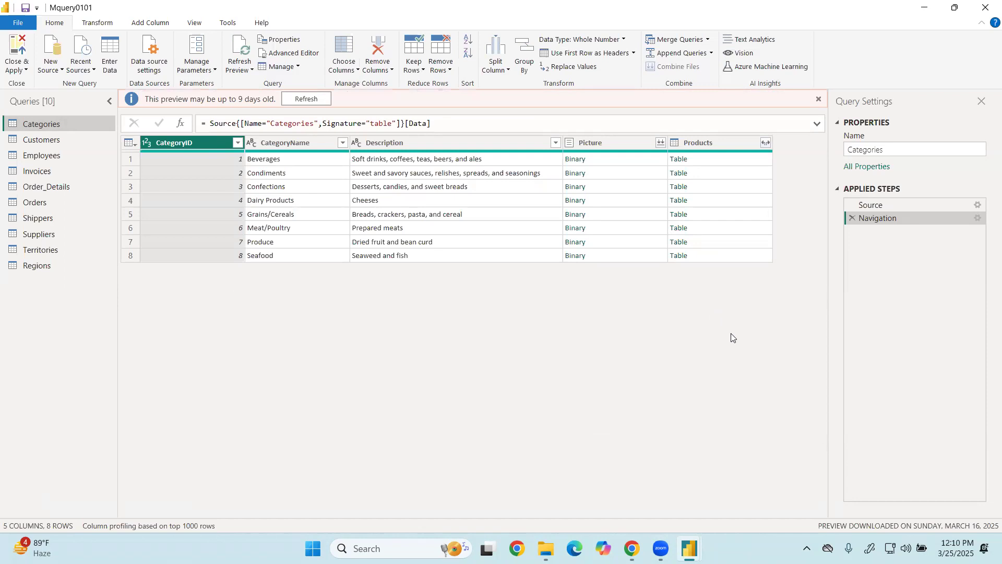
pyautogui.click(963, 131)
pyautogui.moveTo(488, 147)
pyautogui.mouseDown()
pyautogui.moveTo(532, 133)
pyautogui.moveTo(545, 146)
pyautogui.moveTo(681, 108)
pyautogui.mouseUp()
pyautogui.moveTo(557, 212)
pyautogui.mouseDown()
pyautogui.moveTo(557, 197)
pyautogui.moveTo(681, 218)
pyautogui.mouseUp()
pyautogui.moveTo(638, 272)
pyautogui.mouseDown()
pyautogui.moveTo(641, 255)
pyautogui.moveTo(721, 251)
pyautogui.mouseUp()
pyautogui.moveTo(648, 298)
pyautogui.mouseDown()
pyautogui.moveTo(676, 307)
pyautogui.moveTo(734, 285)
pyautogui.mouseUp()
pyautogui.moveTo(660, 333); pyautogui.dragTo(733, 326)
pyautogui.moveTo(671, 364); pyautogui.dragTo(767, 356)
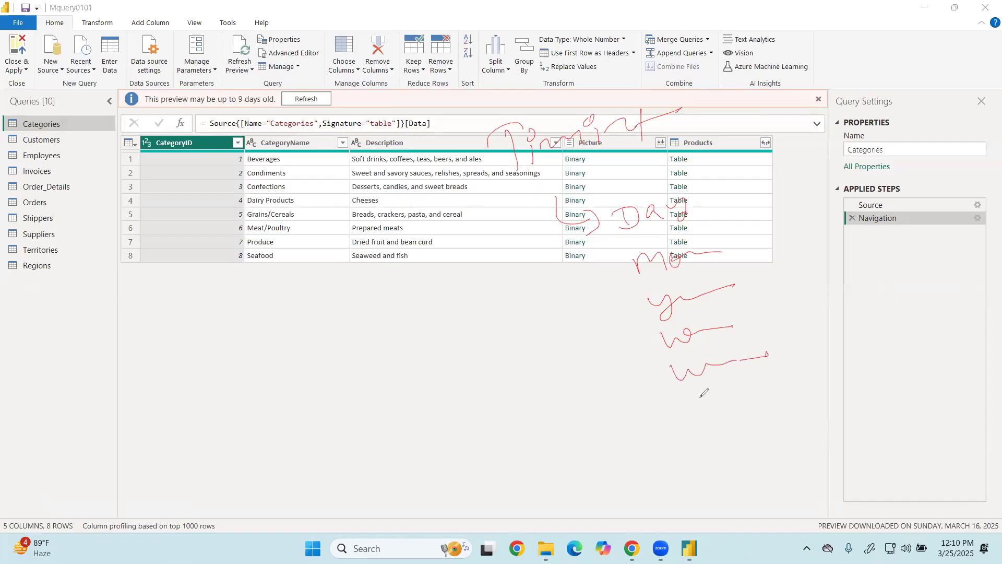
pyautogui.moveTo(684, 403)
pyautogui.mouseDown()
pyautogui.moveTo(715, 419)
pyautogui.moveTo(694, 406)
pyautogui.moveTo(828, 381)
pyautogui.mouseUp()
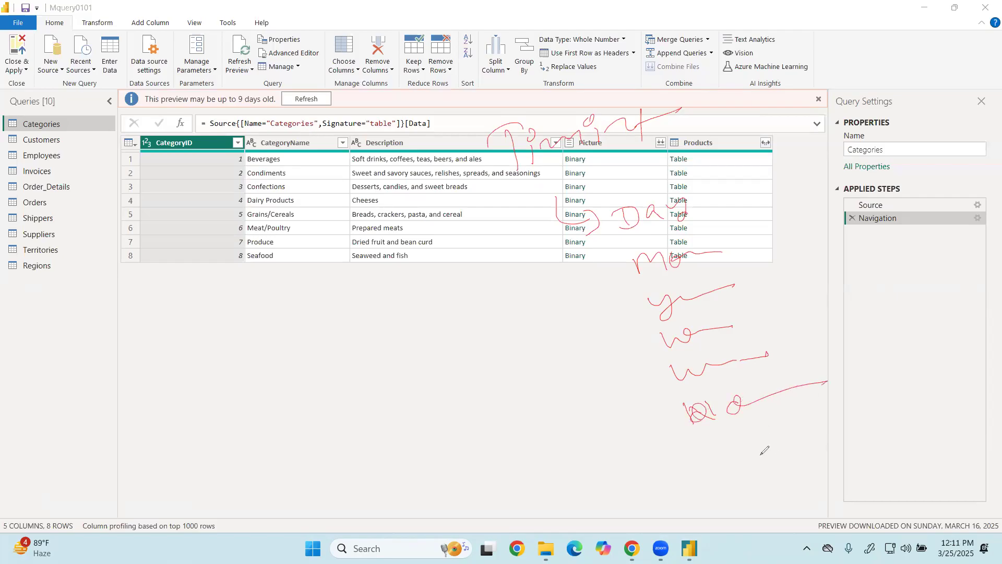
pyautogui.moveTo(735, 425)
pyautogui.mouseDown()
pyautogui.moveTo(736, 443)
pyautogui.moveTo(845, 410)
pyautogui.mouseUp()
pyautogui.moveTo(755, 478); pyautogui.dragTo(852, 462)
pyautogui.moveTo(763, 515); pyautogui.dragTo(850, 492)
pyautogui.moveTo(785, 528); pyautogui.dragTo(850, 509)
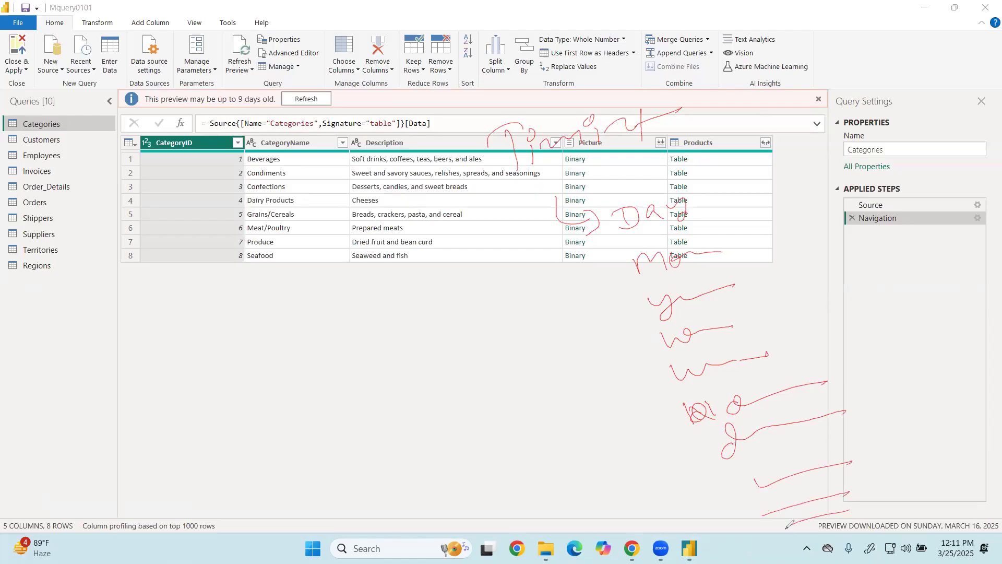
pyautogui.moveTo(577, 210); pyautogui.dragTo(763, 480)
pyautogui.moveTo(253, 290); pyautogui.dragTo(276, 325)
pyautogui.moveTo(376, 278); pyautogui.dragTo(284, 304)
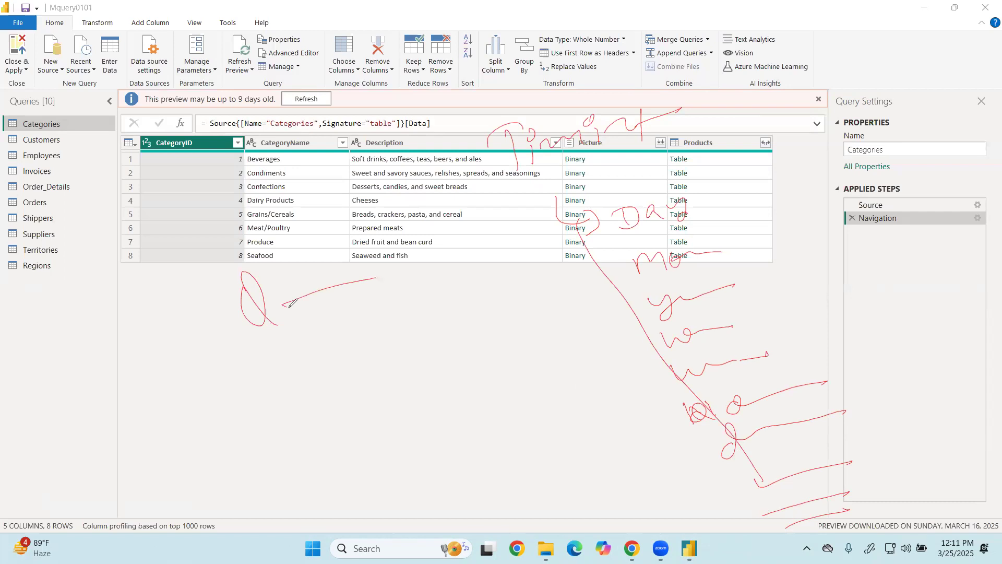
pyautogui.moveTo(415, 318); pyautogui.dragTo(221, 366)
pyautogui.moveTo(425, 378); pyautogui.dragTo(256, 427)
pyautogui.moveTo(418, 411); pyautogui.dragTo(299, 445)
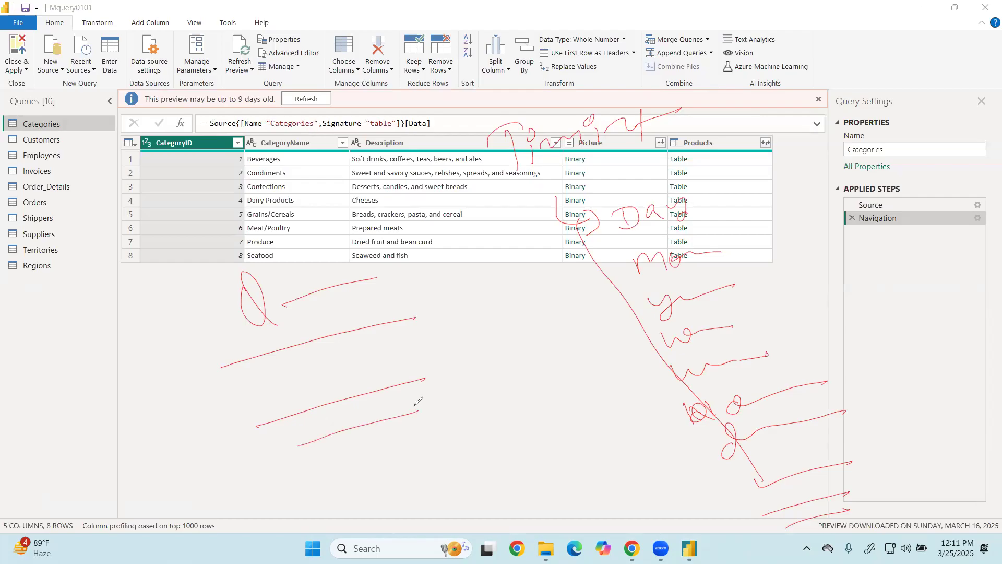
pyautogui.moveTo(285, 180)
pyautogui.mouseDown()
pyautogui.moveTo(276, 213)
pyautogui.moveTo(430, 145)
pyautogui.mouseUp()
pyautogui.moveTo(265, 226); pyautogui.dragTo(301, 213)
pyautogui.moveTo(425, 166); pyautogui.dragTo(441, 177)
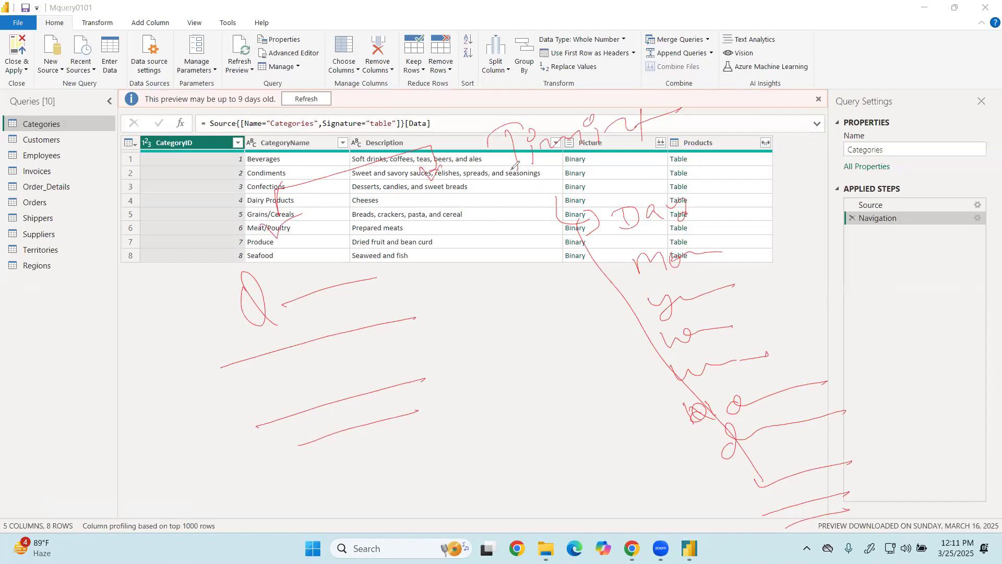
pyautogui.moveTo(402, 130)
pyautogui.mouseDown()
pyautogui.moveTo(414, 89)
pyautogui.moveTo(485, 114)
pyautogui.mouseUp()
pyautogui.moveTo(437, 72); pyautogui.dragTo(536, 58)
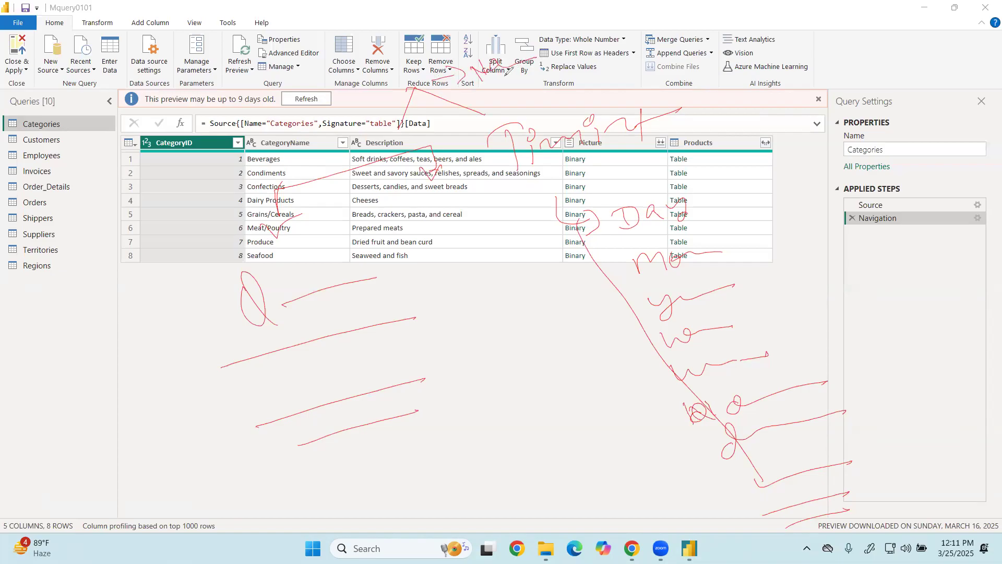
pyautogui.moveTo(479, 106); pyautogui.dragTo(505, 93)
pyautogui.moveTo(494, 94)
pyautogui.mouseDown()
pyautogui.moveTo(502, 103)
pyautogui.moveTo(629, 72)
pyautogui.moveTo(595, 65)
pyautogui.moveTo(514, 105)
pyautogui.moveTo(650, 82)
pyautogui.moveTo(618, 57)
pyautogui.mouseUp()
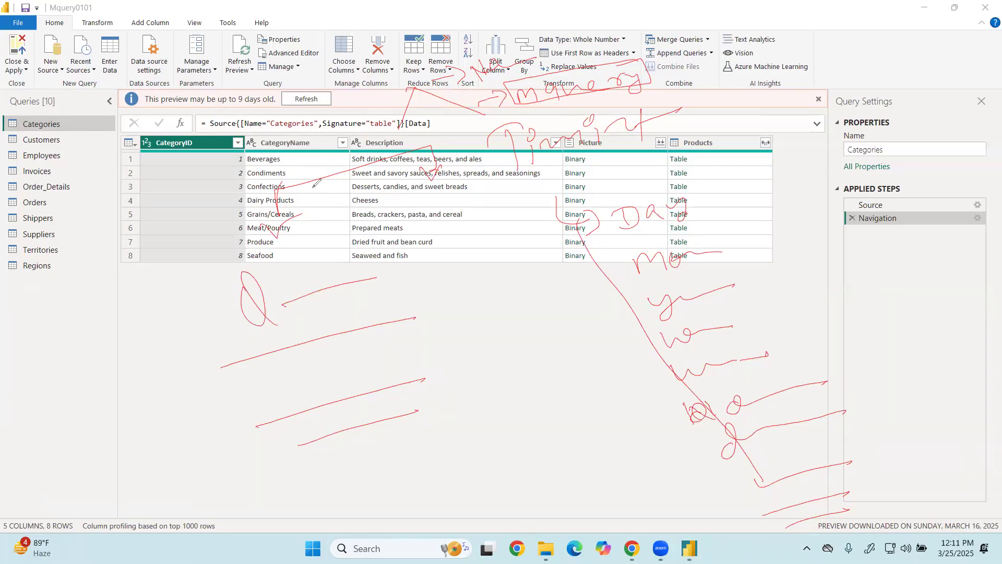
pyautogui.moveTo(104, 382)
pyautogui.mouseDown()
pyautogui.moveTo(99, 359)
pyautogui.moveTo(127, 361)
pyautogui.moveTo(157, 324)
pyautogui.moveTo(211, 286)
pyautogui.mouseUp()
pyautogui.moveTo(64, 424)
pyautogui.mouseDown()
pyautogui.moveTo(231, 297)
pyautogui.moveTo(56, 342)
pyautogui.moveTo(63, 432)
pyautogui.mouseUp()
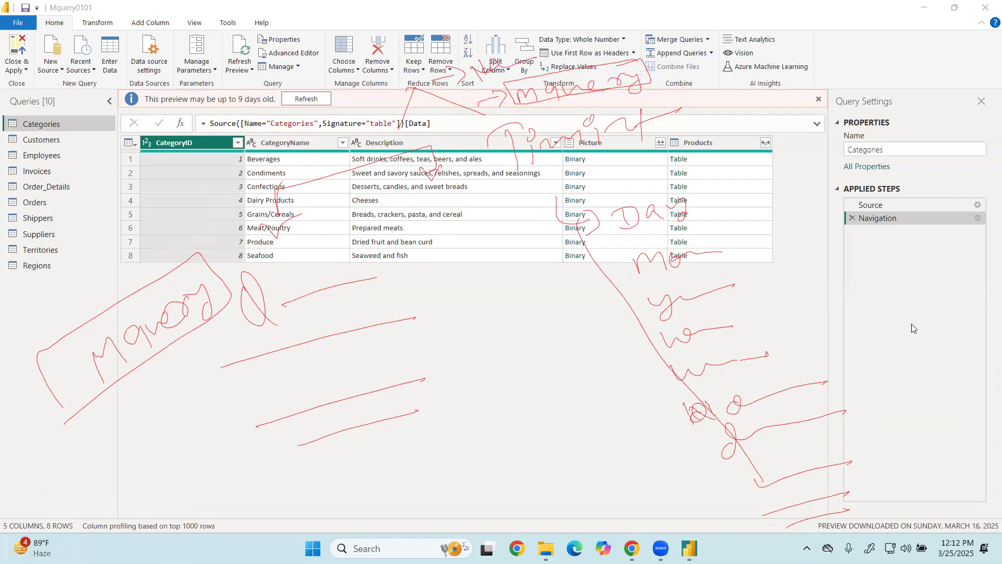
pyautogui.press('Escape')
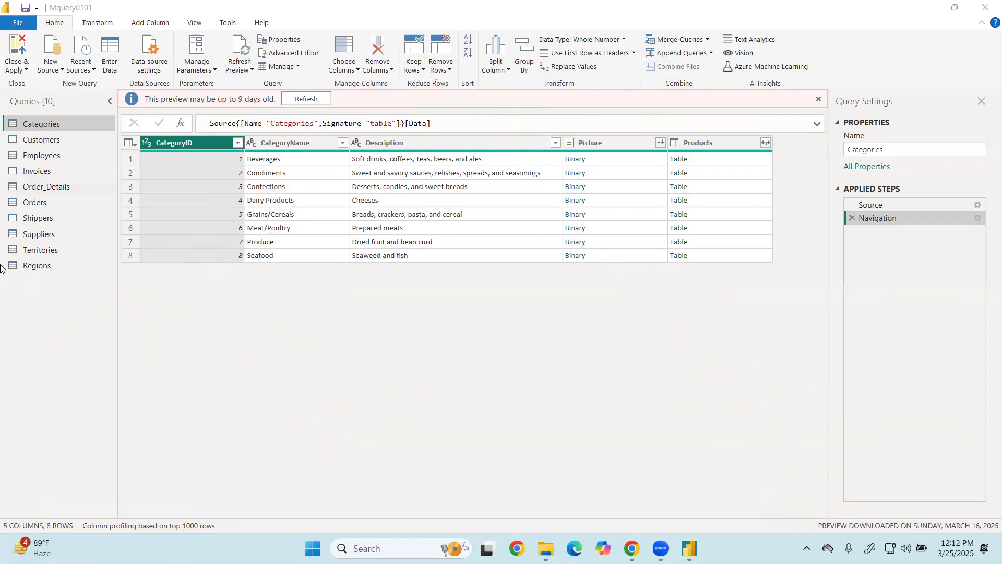
# Open the Order_Details query and select its Payable Ammount column
pyautogui.click(34, 185)
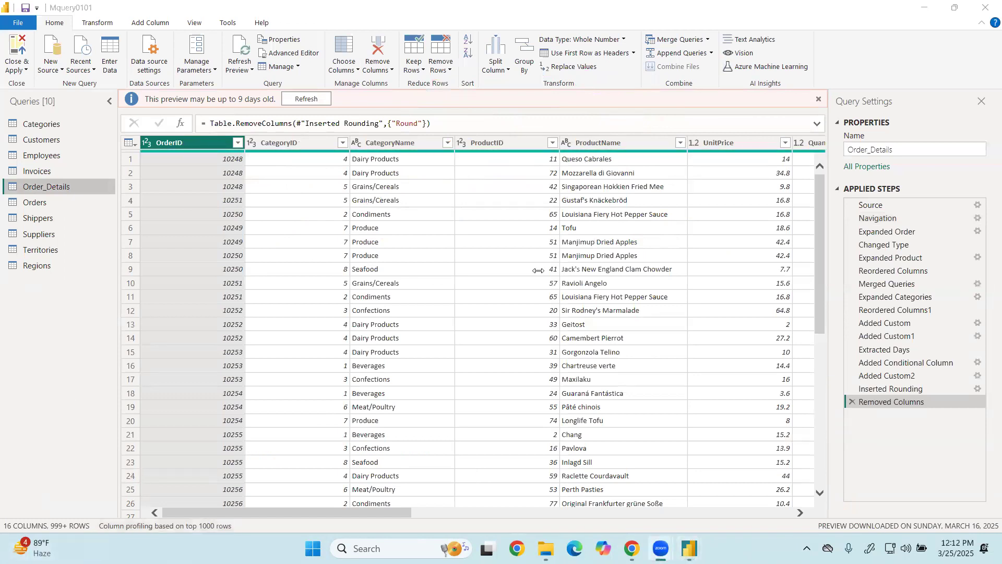
pyautogui.moveTo(315, 514); pyautogui.dragTo(712, 505)
pyautogui.click(759, 143)
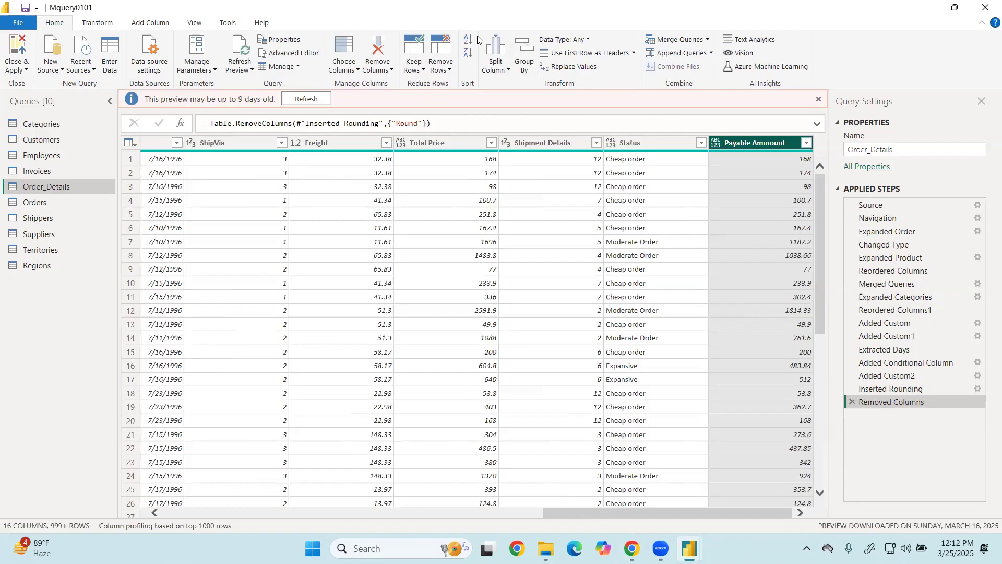
pyautogui.moveTo(596, 190); pyautogui.dragTo(712, 220)
pyautogui.moveTo(659, 267); pyautogui.dragTo(751, 273)
pyautogui.moveTo(688, 316)
pyautogui.mouseDown()
pyautogui.moveTo(702, 329)
pyautogui.moveTo(753, 326)
pyautogui.mouseUp()
pyautogui.moveTo(647, 180)
pyautogui.mouseDown()
pyautogui.moveTo(649, 359)
pyautogui.moveTo(763, 168)
pyautogui.moveTo(606, 190)
pyautogui.mouseUp()
pyautogui.moveTo(625, 290); pyautogui.dragTo(767, 265)
pyautogui.moveTo(736, 313)
pyautogui.mouseDown()
pyautogui.moveTo(637, 328)
pyautogui.moveTo(789, 304)
pyautogui.mouseUp()
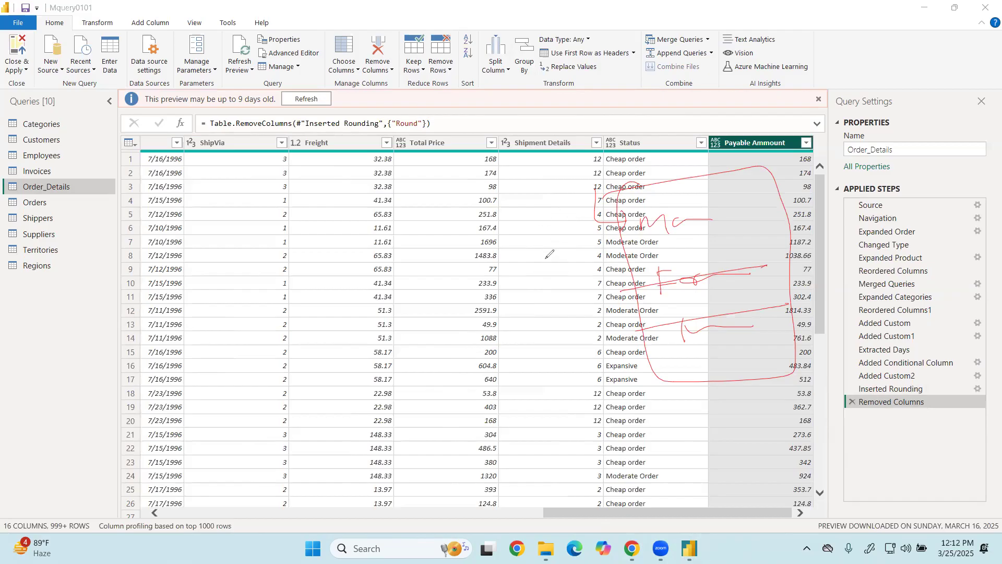
pyautogui.moveTo(605, 237); pyautogui.dragTo(548, 286)
pyautogui.press('e')
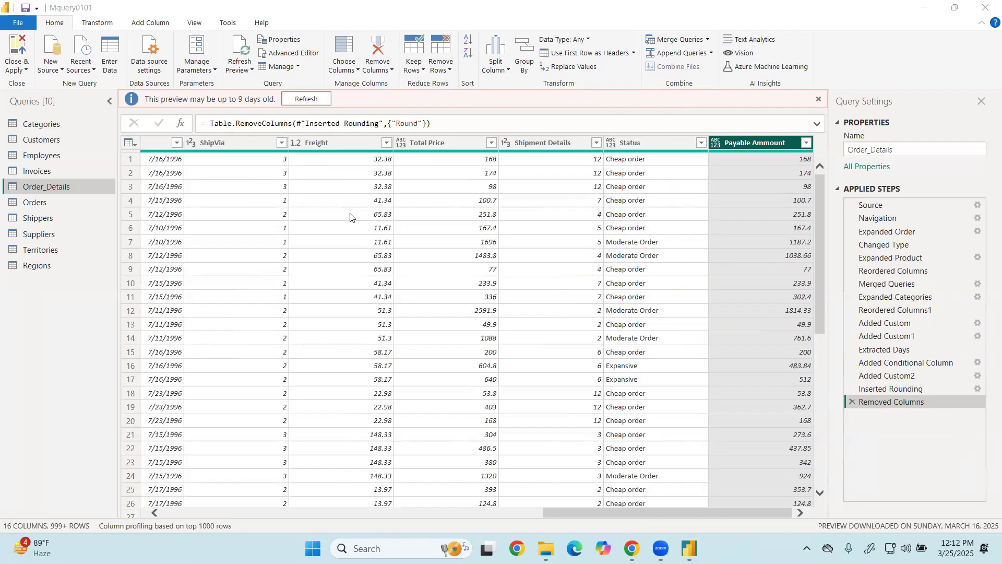
pyautogui.moveTo(312, 226)
pyautogui.mouseDown()
pyautogui.moveTo(409, 190)
pyautogui.moveTo(441, 154)
pyautogui.moveTo(452, 169)
pyautogui.mouseUp()
pyautogui.moveTo(372, 255)
pyautogui.mouseDown()
pyautogui.moveTo(401, 287)
pyautogui.moveTo(476, 229)
pyautogui.moveTo(533, 224)
pyautogui.mouseUp()
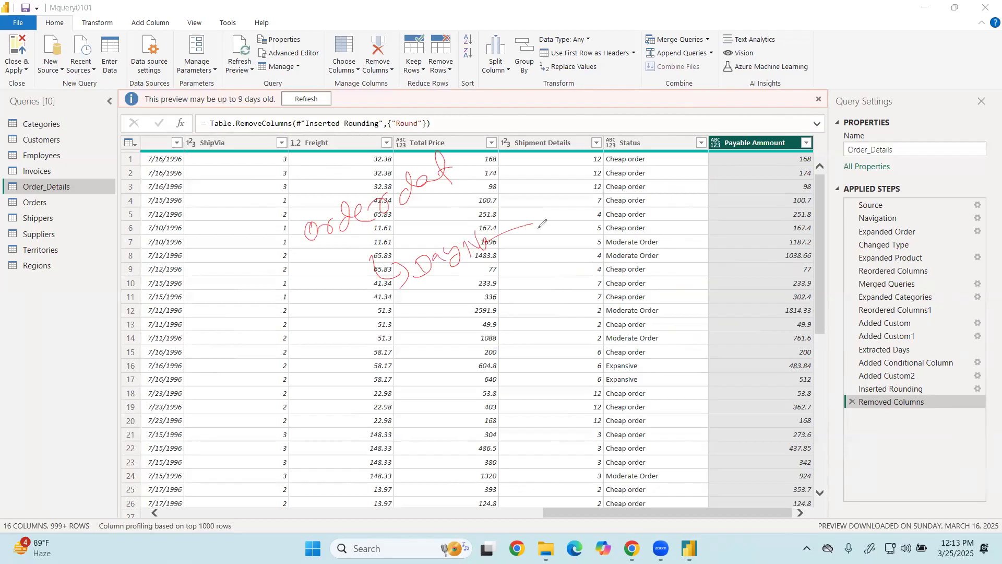
pyautogui.moveTo(418, 307); pyautogui.dragTo(537, 251)
pyautogui.moveTo(401, 351)
pyautogui.mouseDown()
pyautogui.moveTo(435, 373)
pyautogui.moveTo(428, 389)
pyautogui.mouseUp()
pyautogui.moveTo(442, 355); pyautogui.dragTo(444, 359)
pyautogui.moveTo(454, 375)
pyautogui.mouseDown()
pyautogui.moveTo(462, 394)
pyautogui.moveTo(477, 391)
pyautogui.mouseUp()
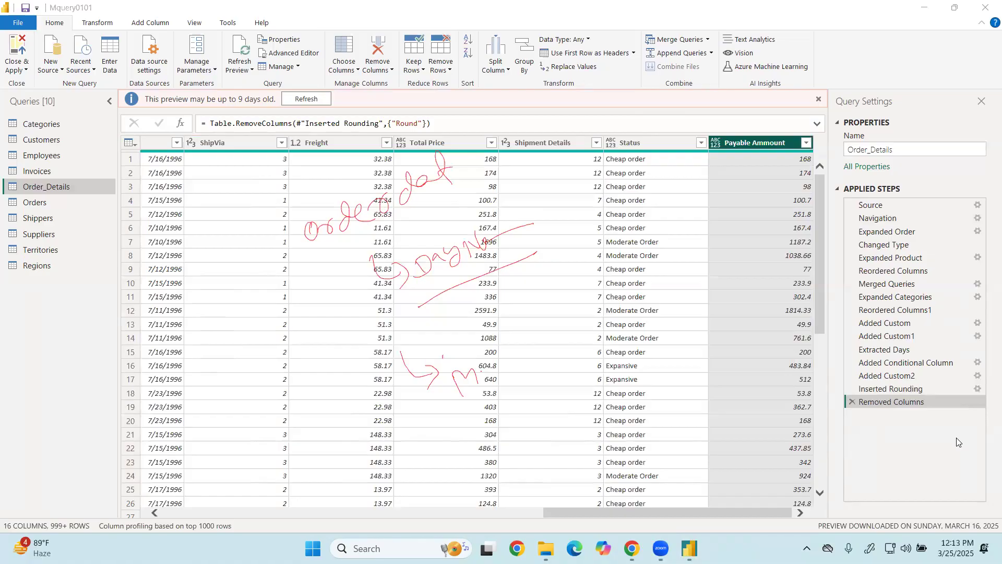
pyautogui.press('Escape')
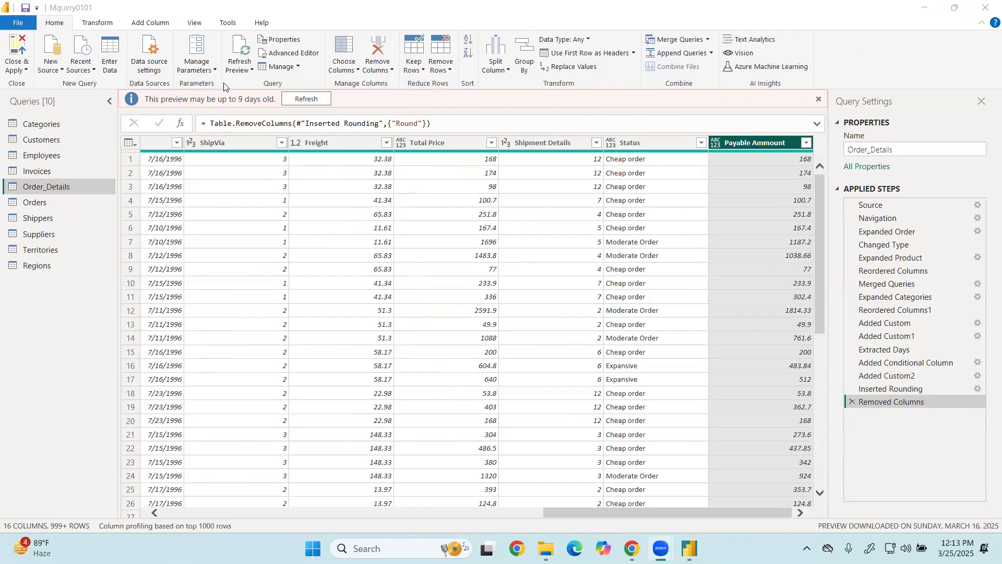
# Start a new custom column in the Order_Details query and name it DayofName
pyautogui.click(152, 20)
pyautogui.click(60, 61)
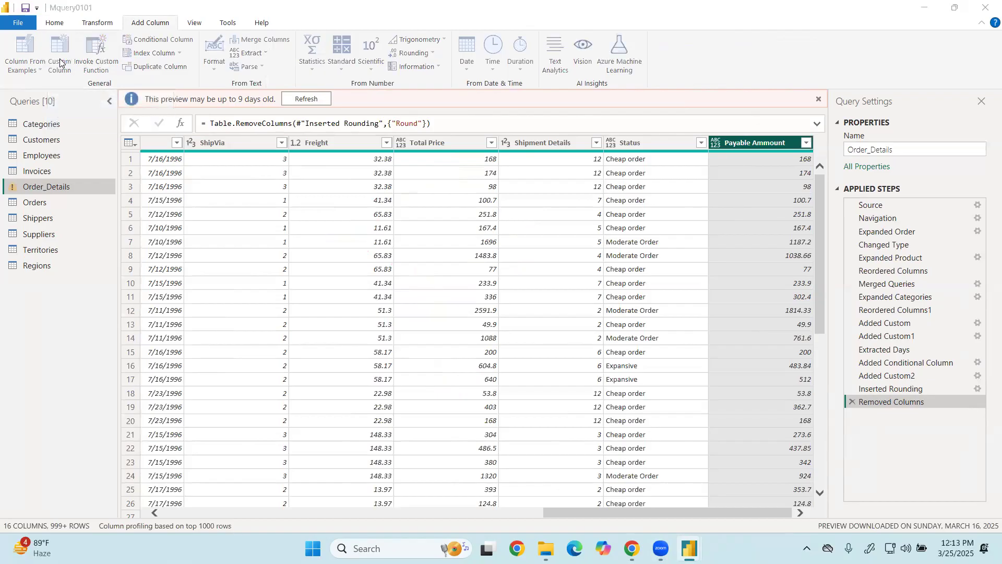
pyautogui.doubleClick(311, 200)
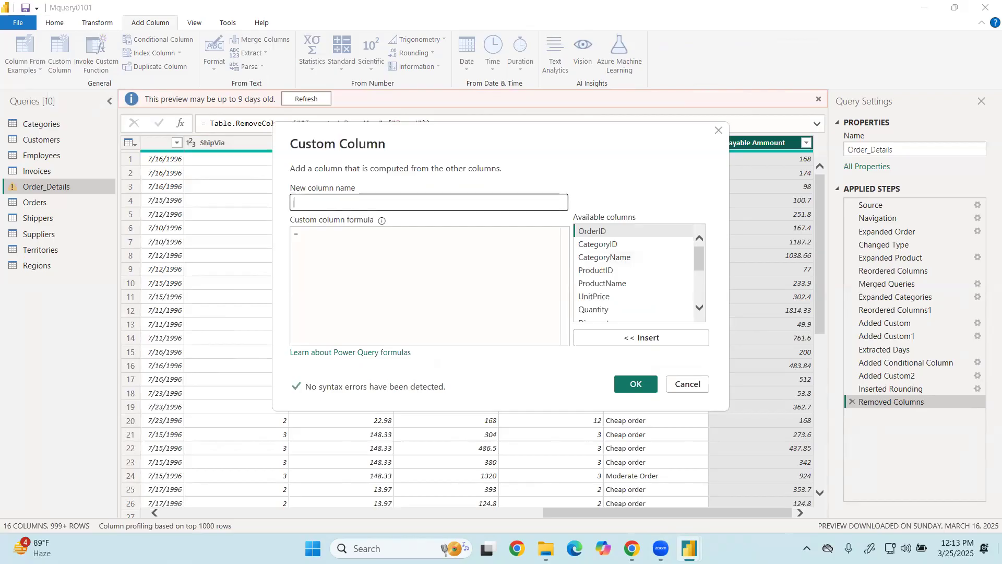
pyautogui.write('Da')
pyautogui.press('BackSpace')
pyautogui.press('BackSpace')
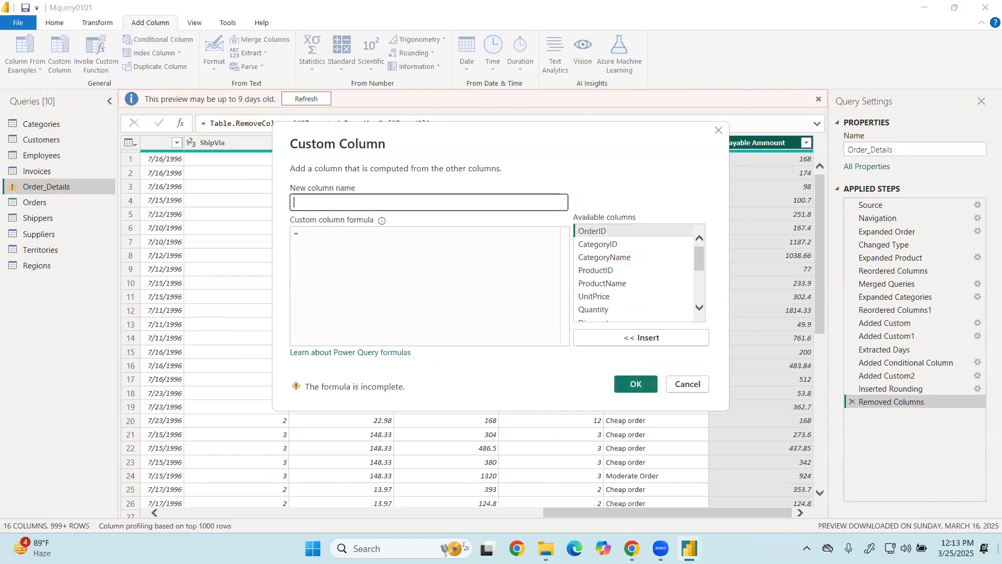
pyautogui.write('DayofName')
# Enter the formula Date.DayOfWeekName([OrderDate]) for the custom column and add it to the table
pyautogui.press('Tab')
pyautogui.press('Tab')
pyautogui.write('week')
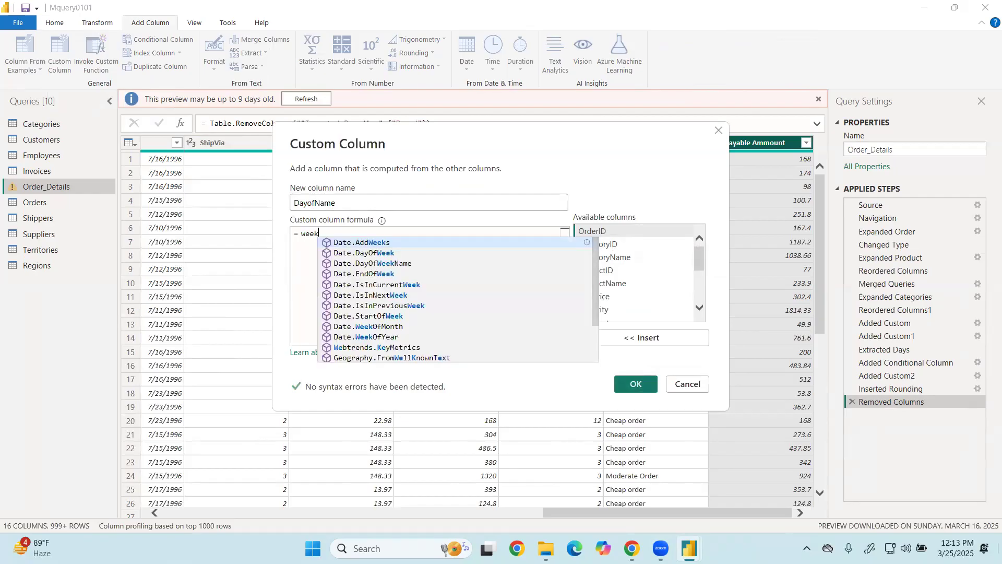
pyautogui.press('Tab')
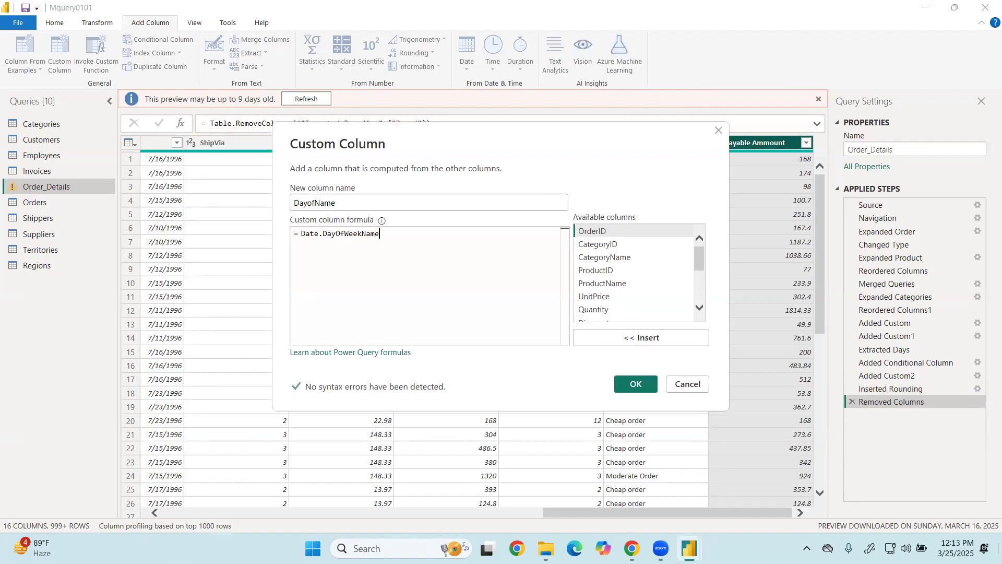
pyautogui.write('(o')
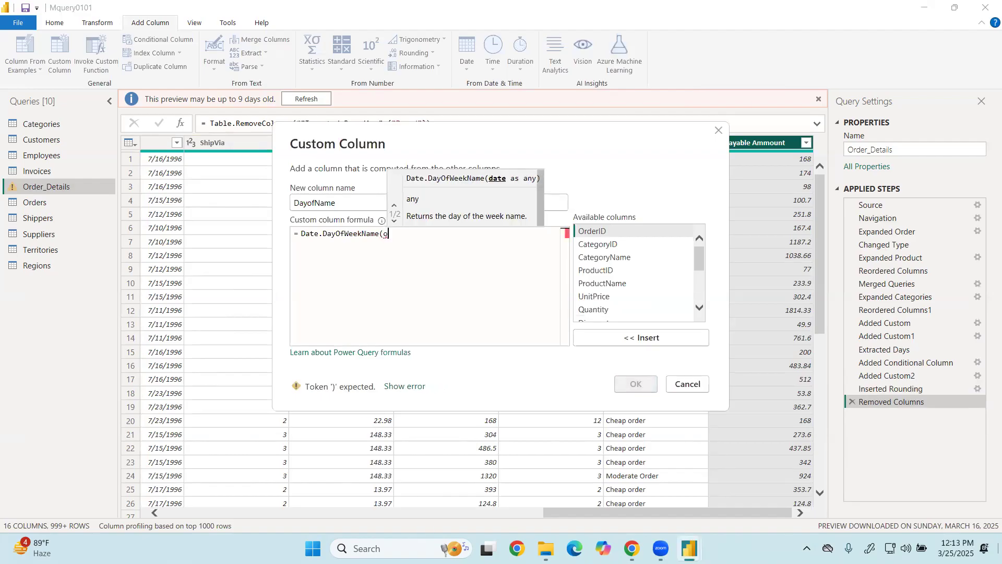
pyautogui.write('rdder')
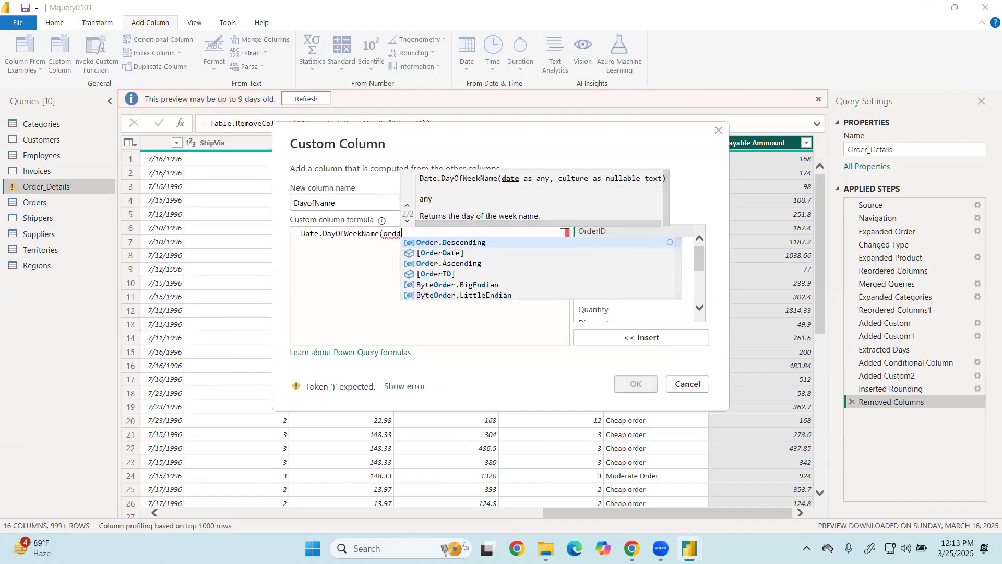
pyautogui.press('BackSpace')
pyautogui.press('BackSpace')
pyautogui.press('BackSpace')
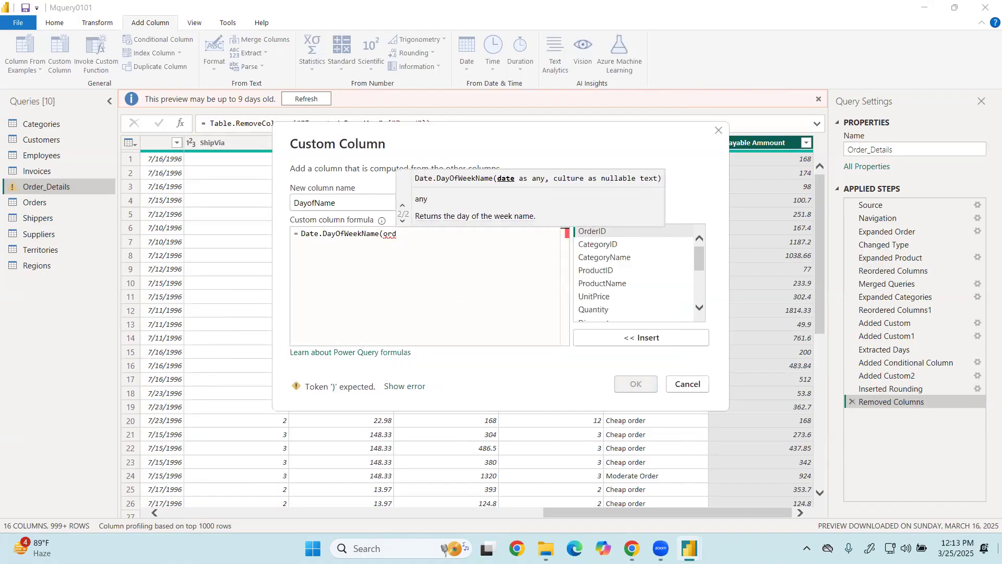
pyautogui.write('er')
pyautogui.press('Down')
pyautogui.press('Down')
pyautogui.press('Down')
pyautogui.press('Down')
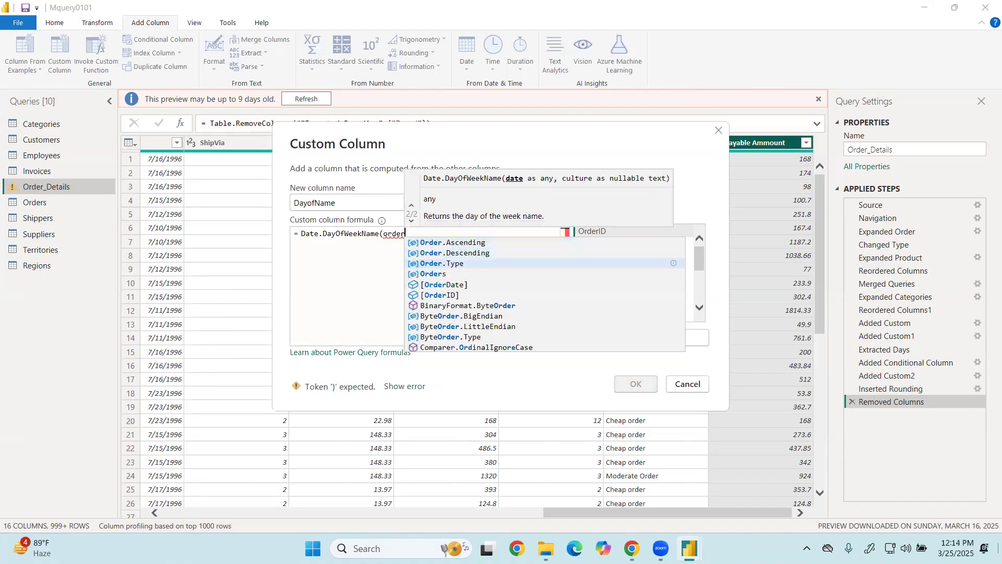
pyautogui.press('Tab')
pyautogui.write(')')
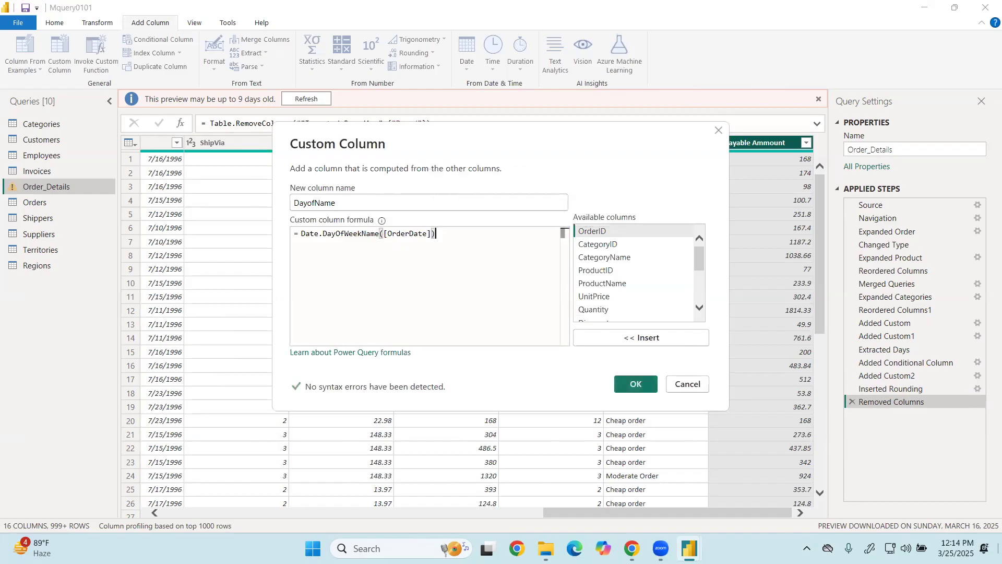
pyautogui.click(635, 383)
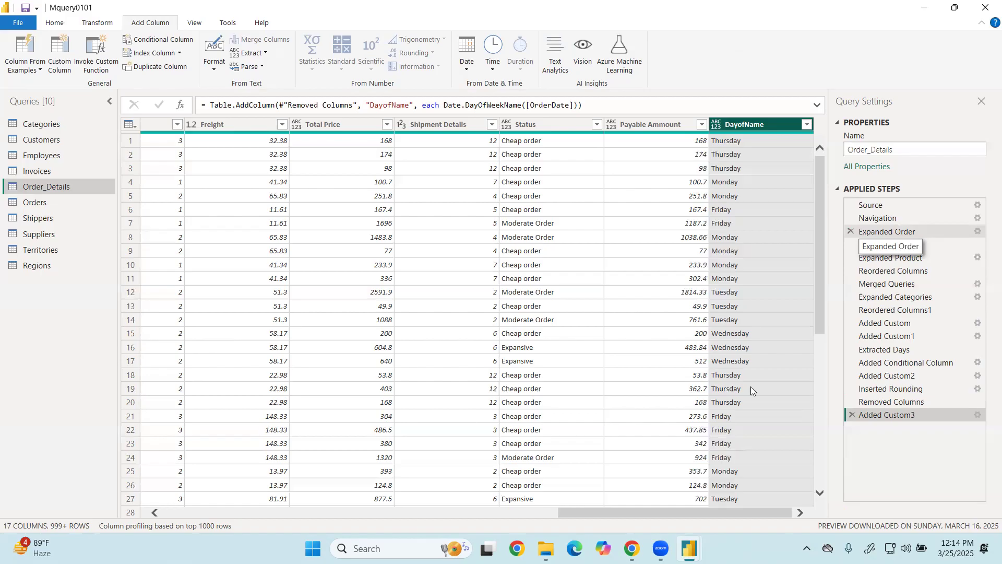
# Duplicate the OrderDate column of the Order_Details query
pyautogui.click(446, 514)
pyautogui.click(545, 123)
pyautogui.rightClick(543, 124)
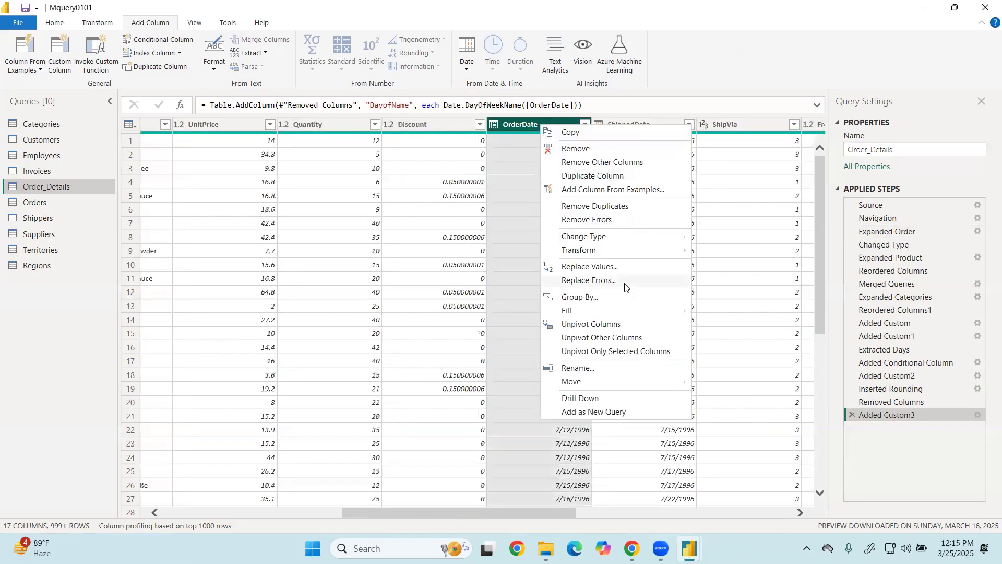
pyautogui.moveTo(614, 256)
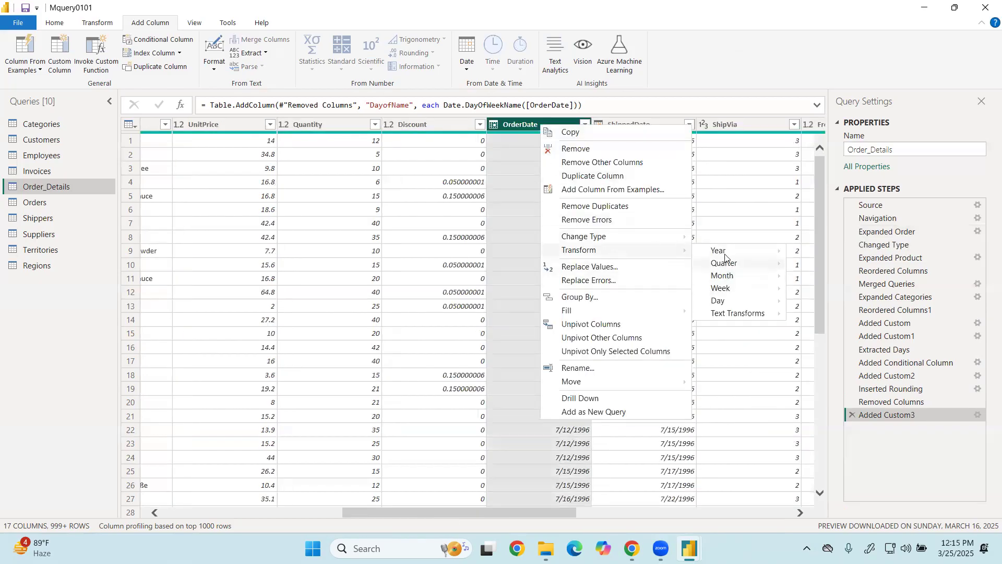
pyautogui.moveTo(725, 255)
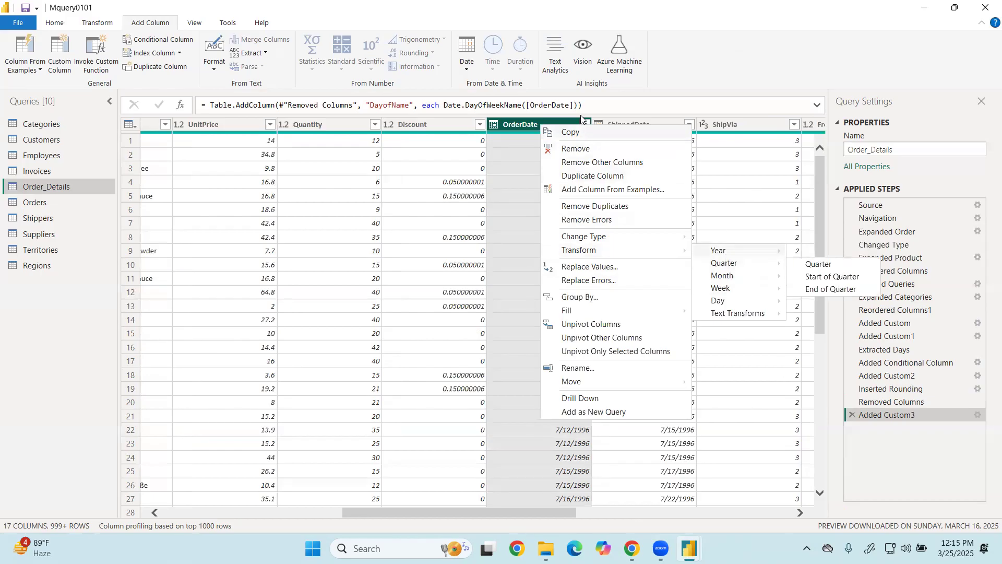
pyautogui.click(523, 124)
pyautogui.rightClick(521, 124)
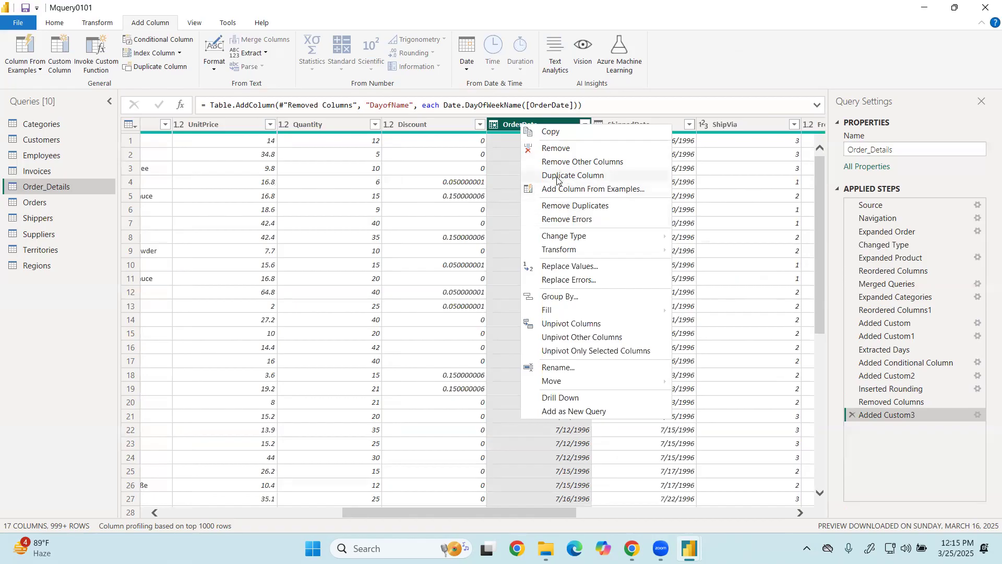
pyautogui.click(558, 175)
pyautogui.rightClick(763, 130)
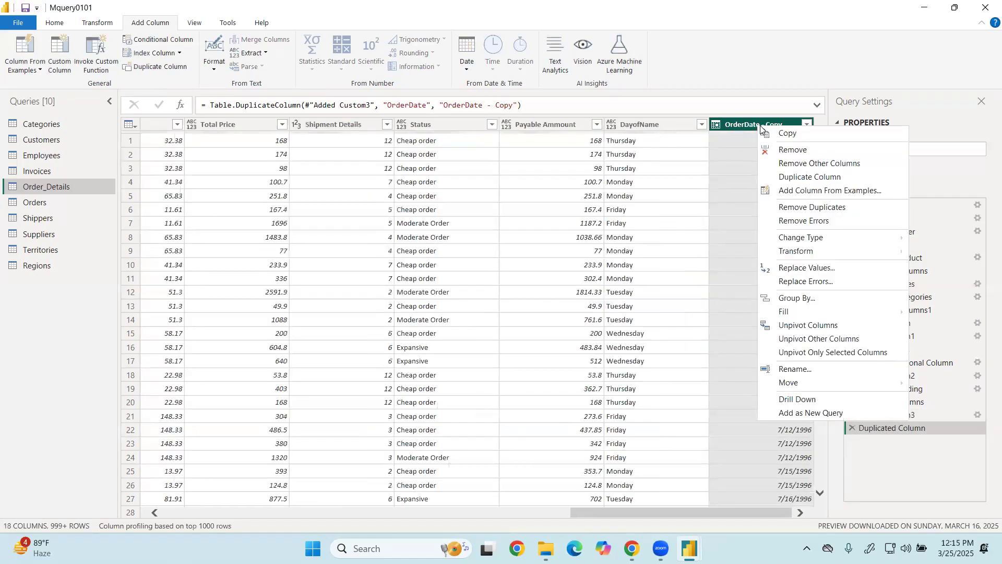
pyautogui.moveTo(782, 252)
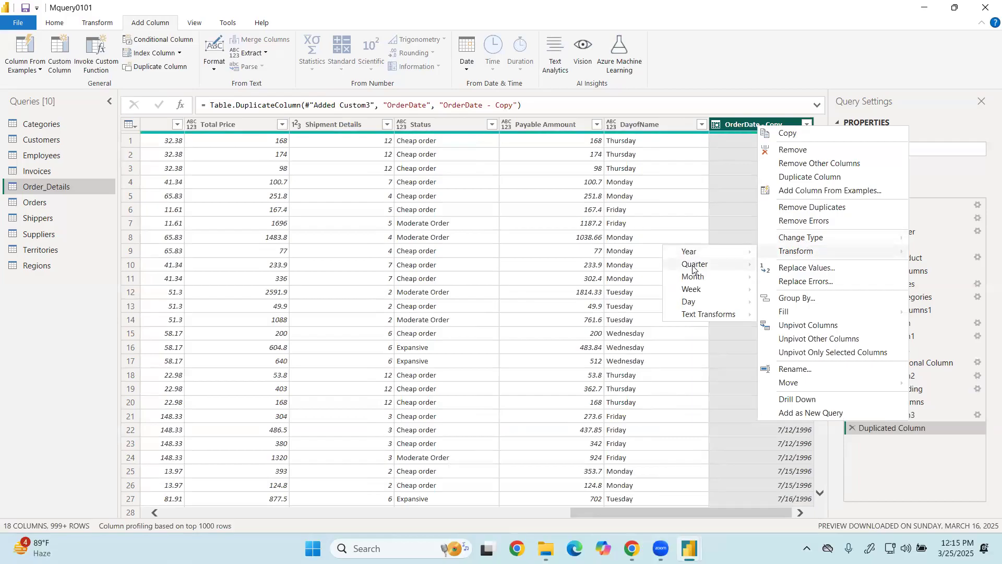
pyautogui.moveTo(692, 288)
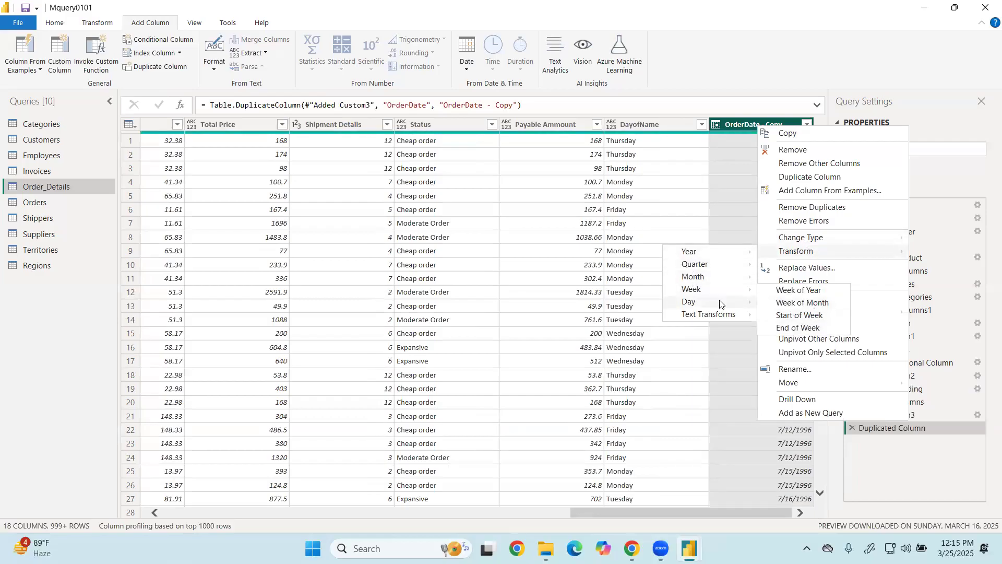
pyautogui.click(795, 369)
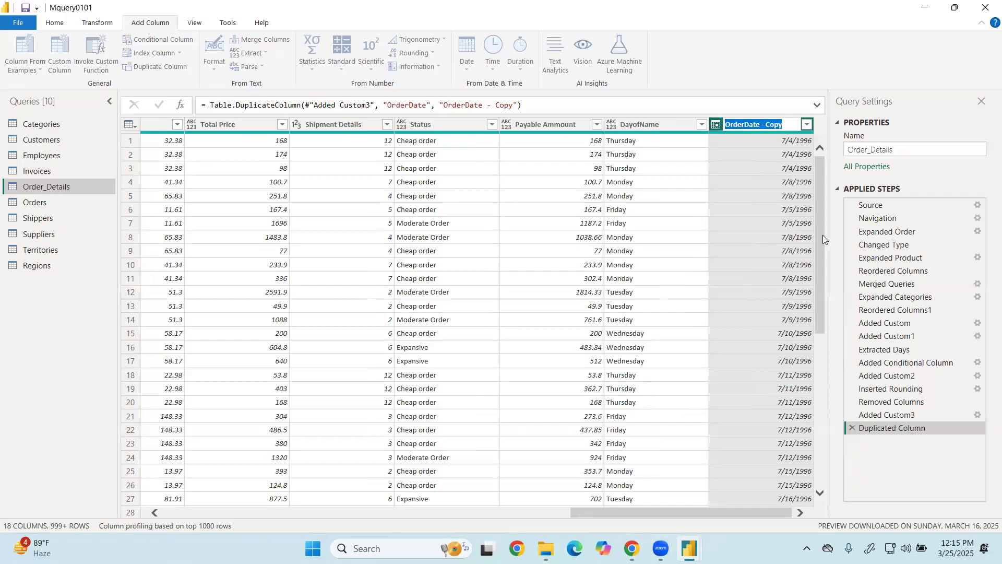
pyautogui.click(778, 124)
pyautogui.click(772, 303)
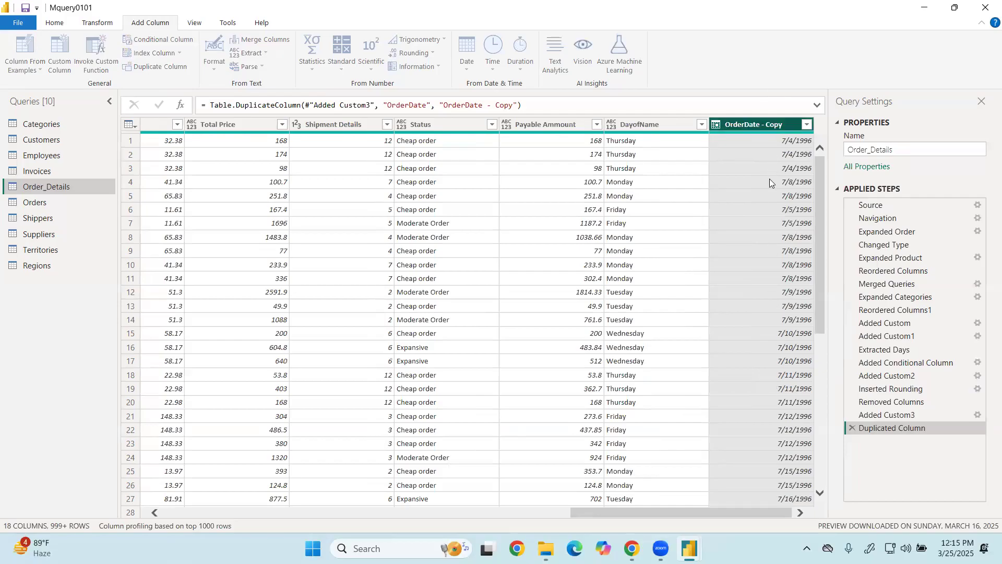
# Rename the duplicated OrderDate - Copy column to name
pyautogui.rightClick(749, 129)
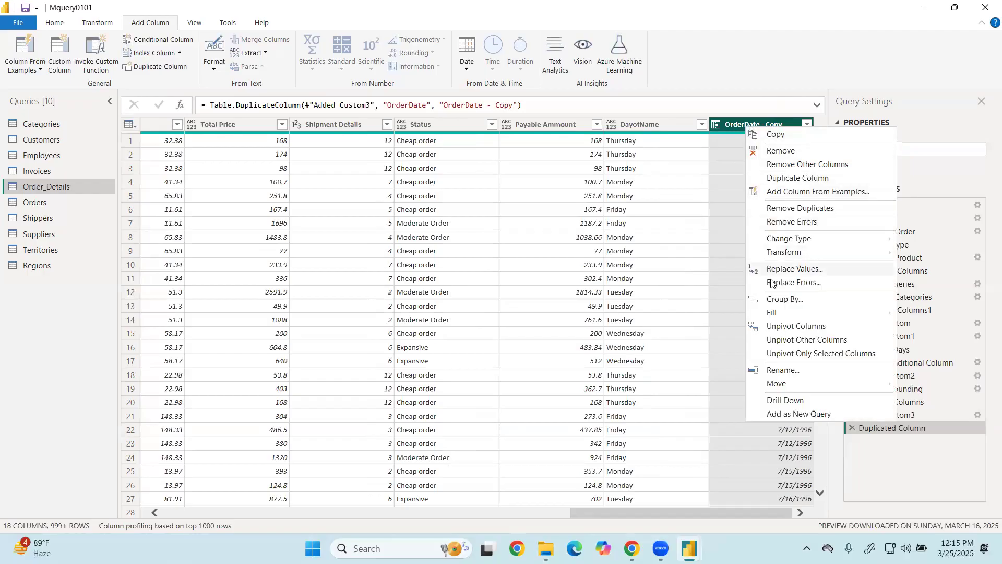
pyautogui.moveTo(785, 252)
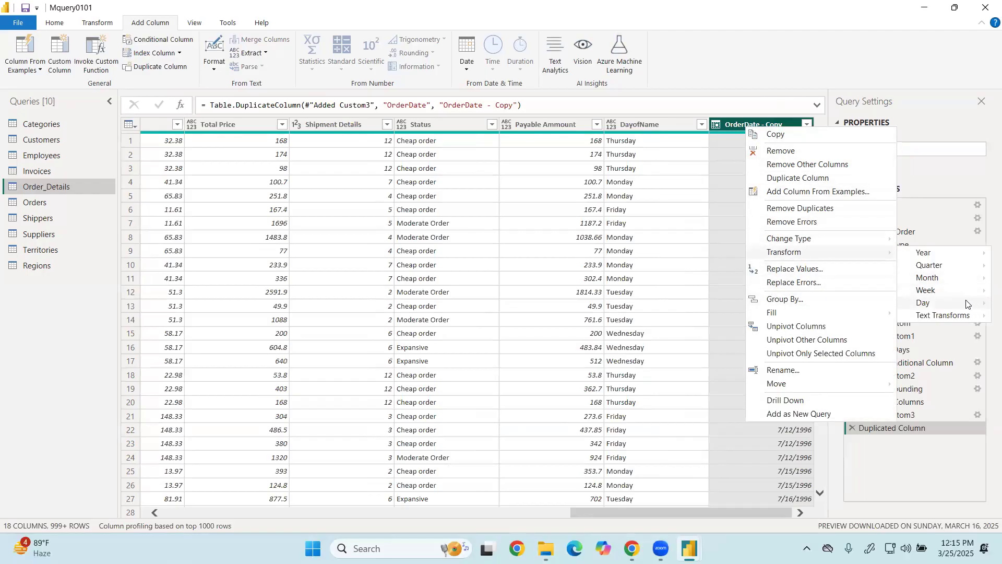
pyautogui.click(856, 370)
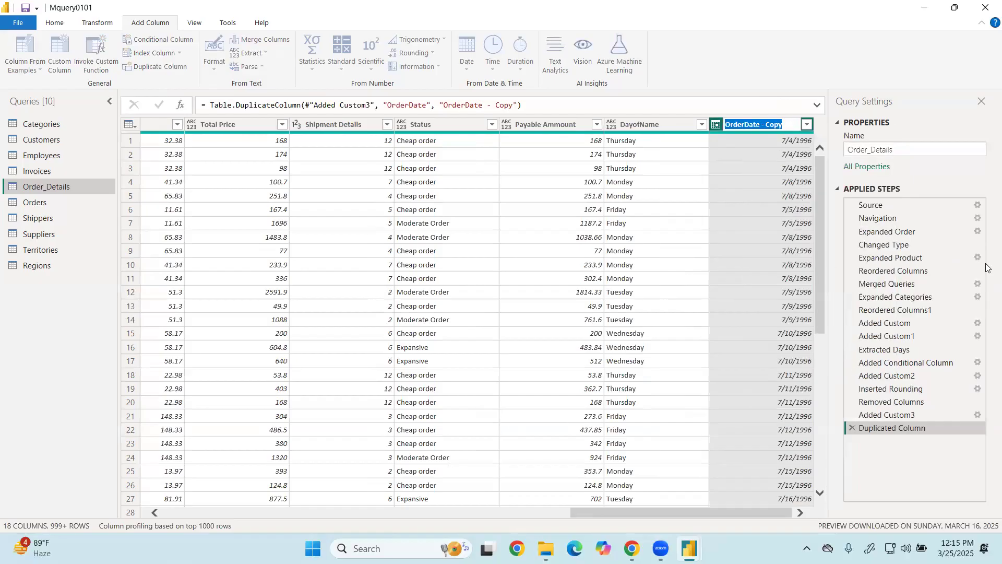
pyautogui.write('name')
pyautogui.press('Return')
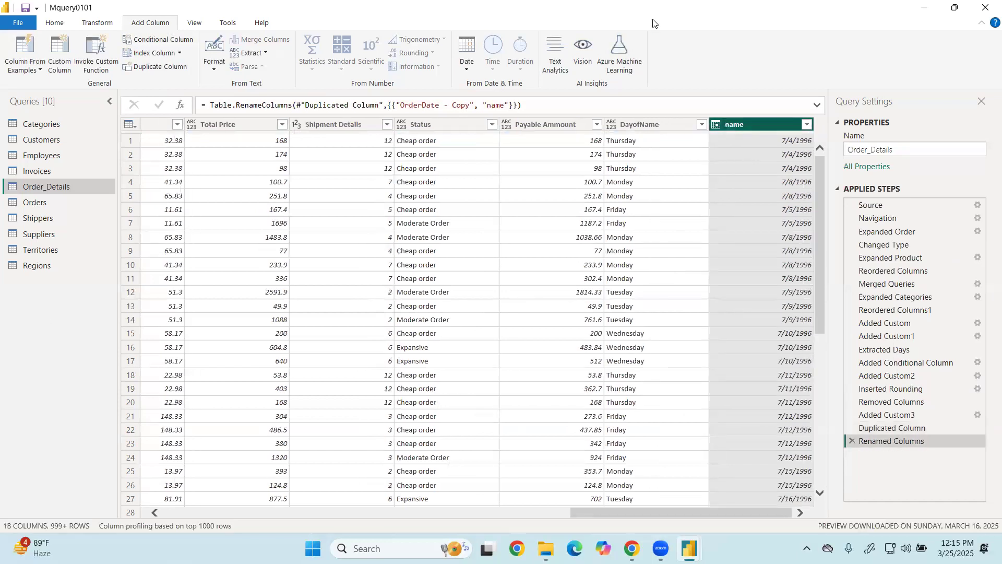
# Transform the dates in the name column into the name of the day
pyautogui.rightClick(738, 133)
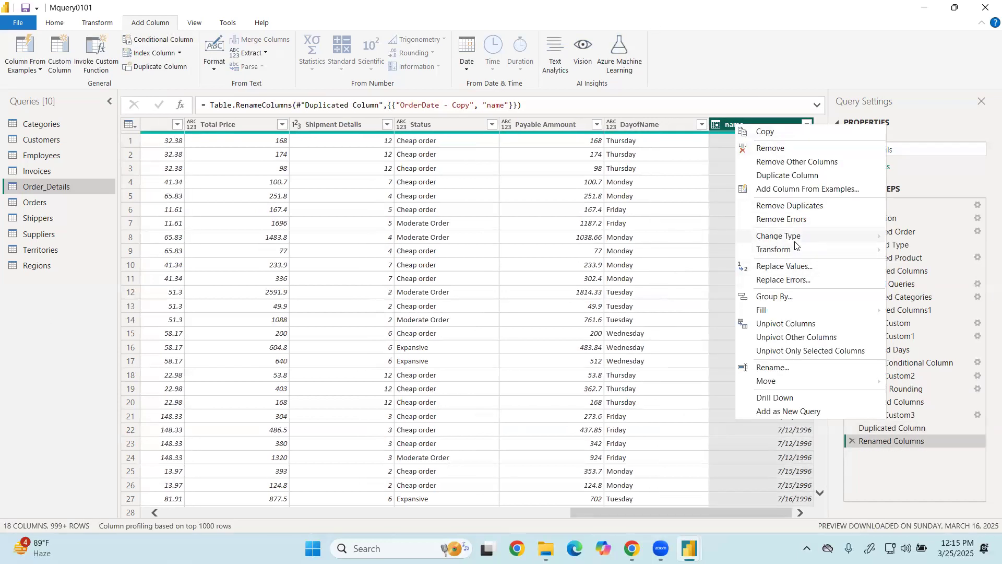
pyautogui.moveTo(798, 250)
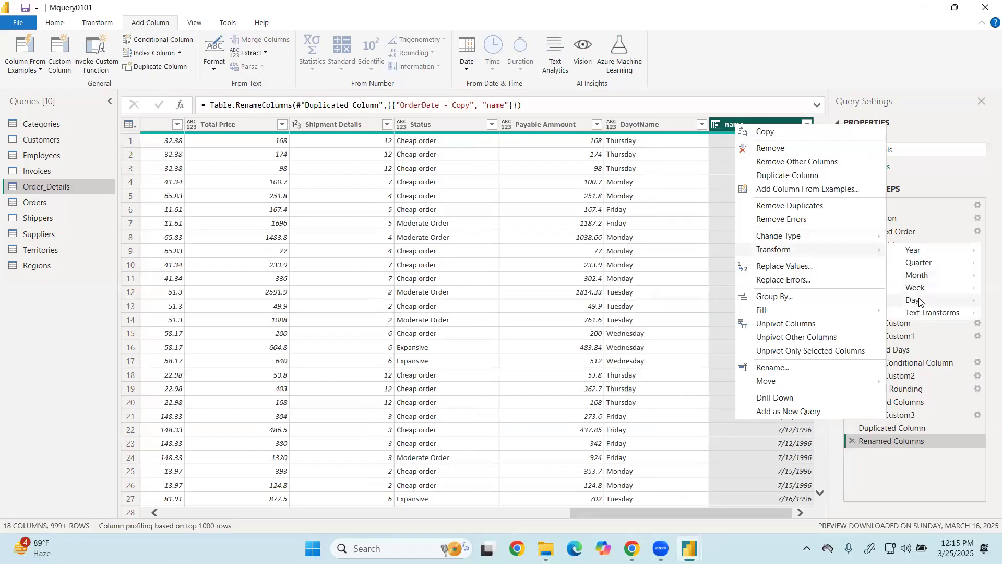
pyautogui.click(848, 365)
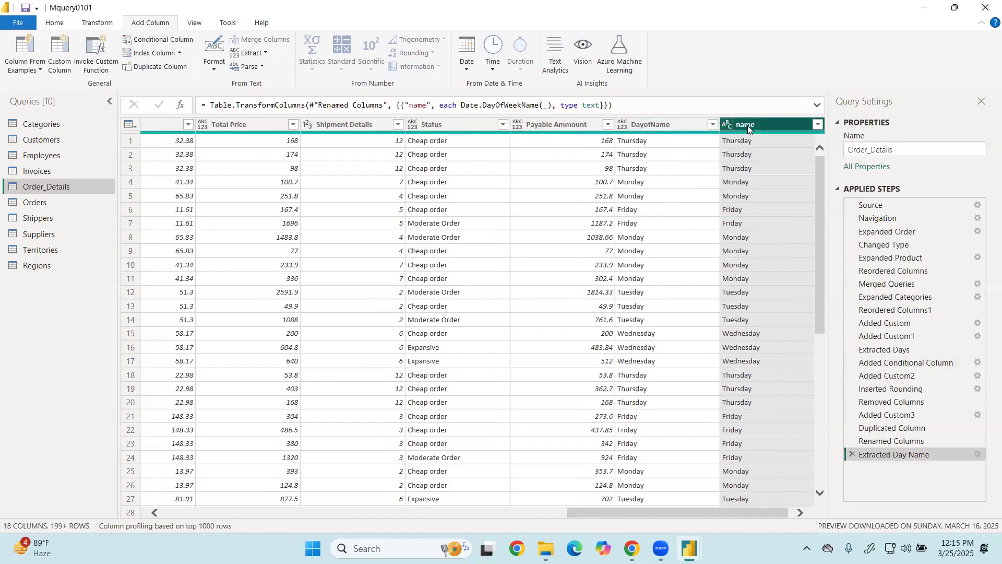
# Remove the name column from the Order_Details query
pyautogui.rightClick(765, 124)
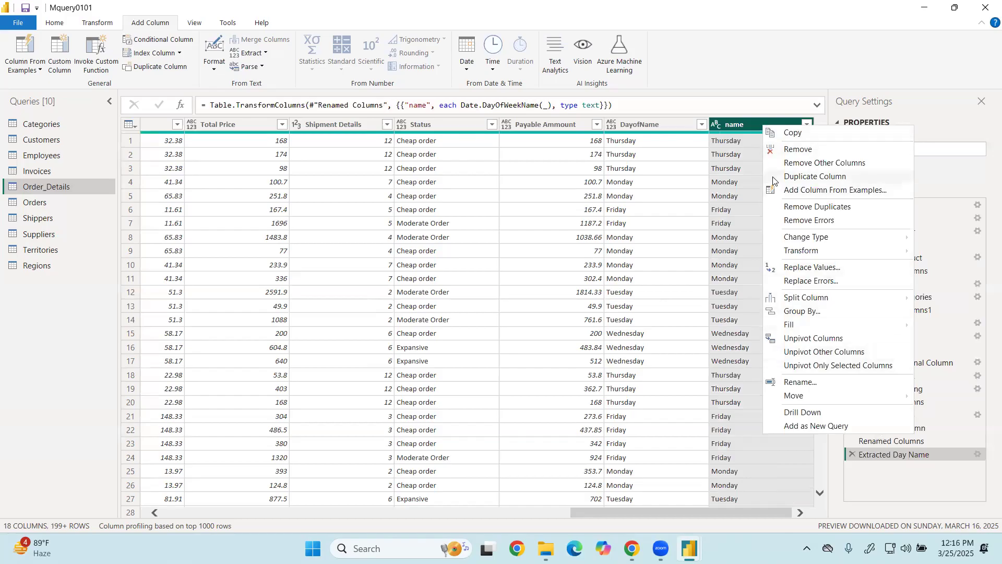
pyautogui.click(783, 149)
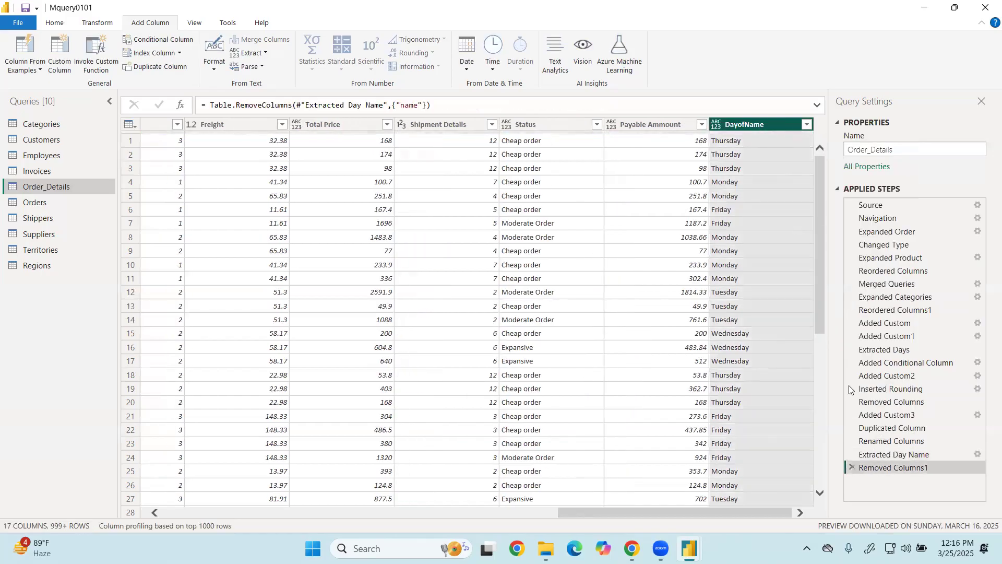
# Reopen the Added Custom3 step and turn its formula into the condition if Date.DayOfWeekName([OrderDate]) ="Monday" or
pyautogui.doubleClick(885, 456)
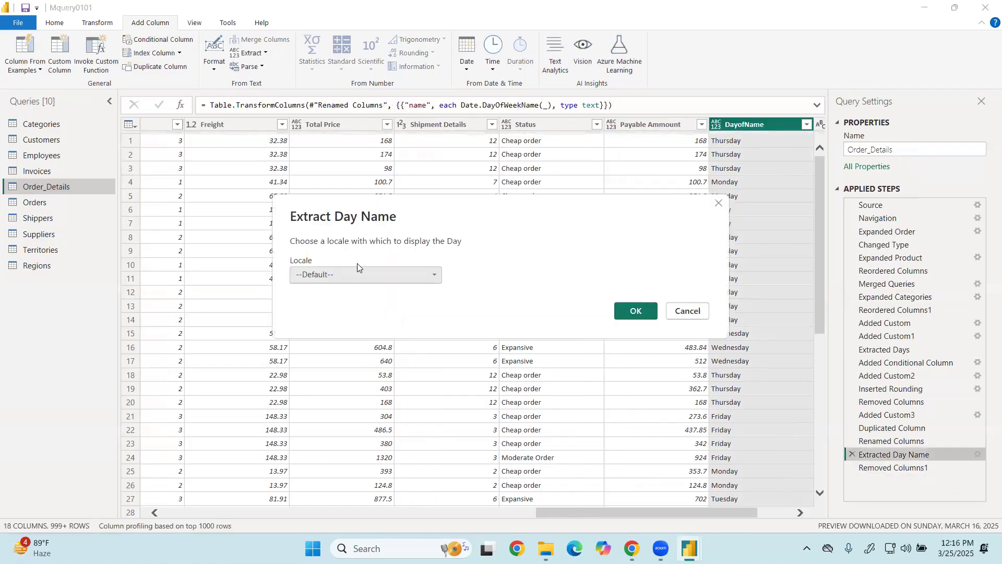
pyautogui.click(687, 311)
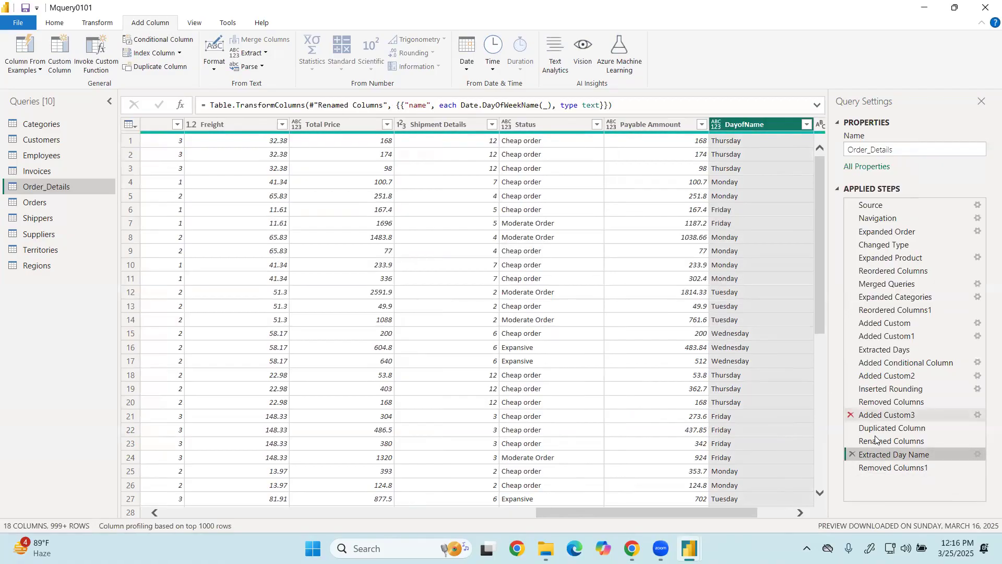
pyautogui.click(882, 441)
pyautogui.click(879, 428)
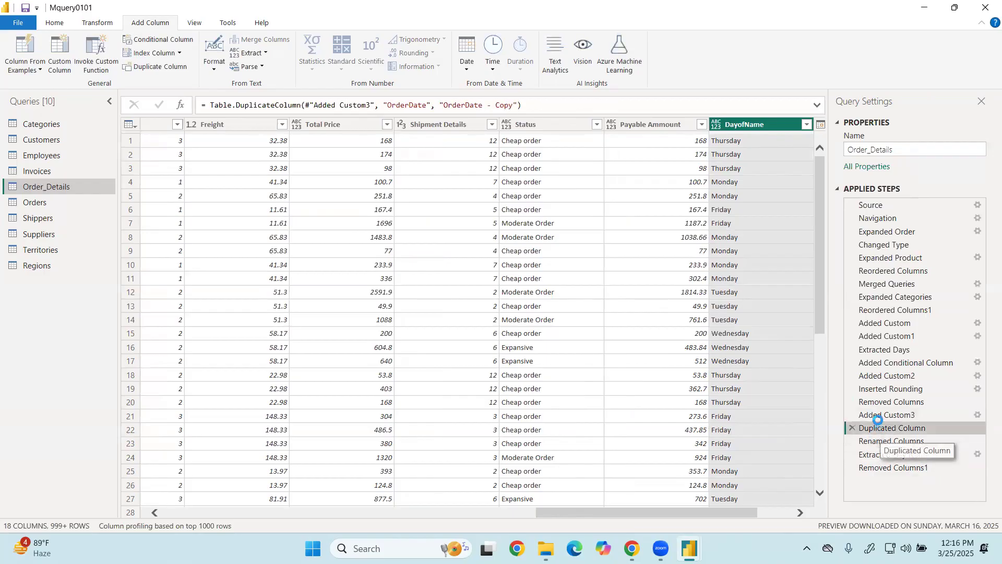
pyautogui.click(876, 415)
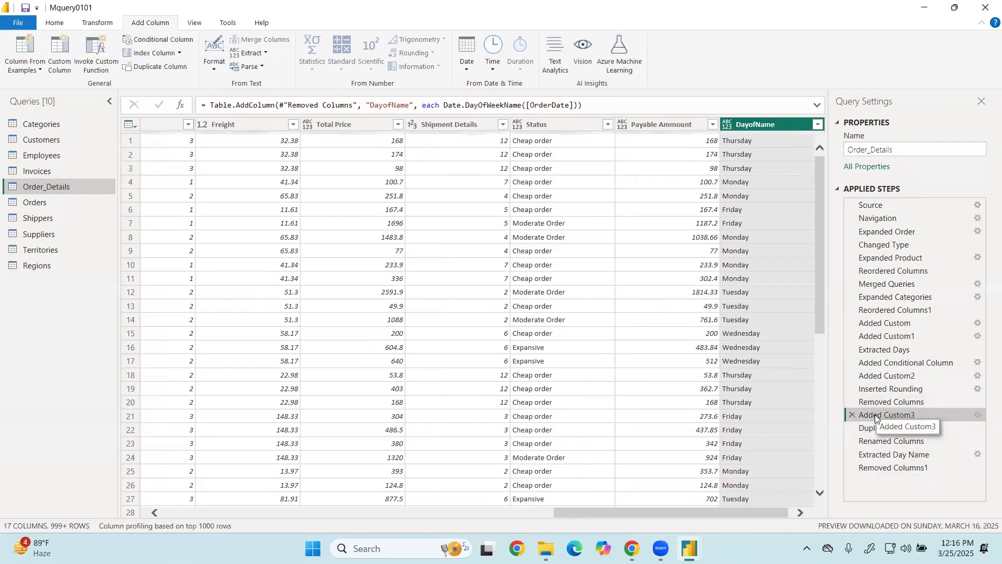
pyautogui.doubleClick(875, 414)
pyautogui.click(452, 252)
pyautogui.click(337, 233)
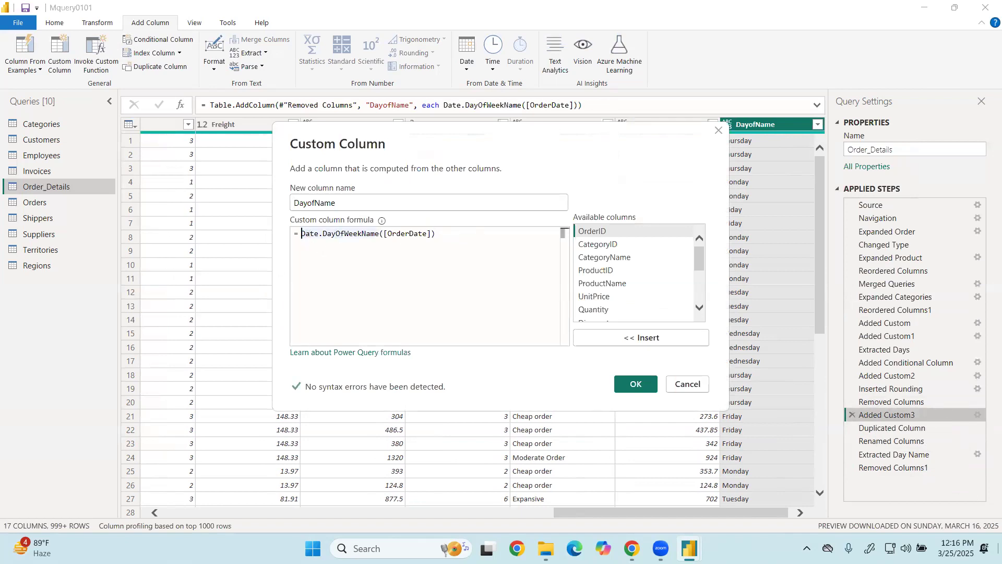
pyautogui.write('if')
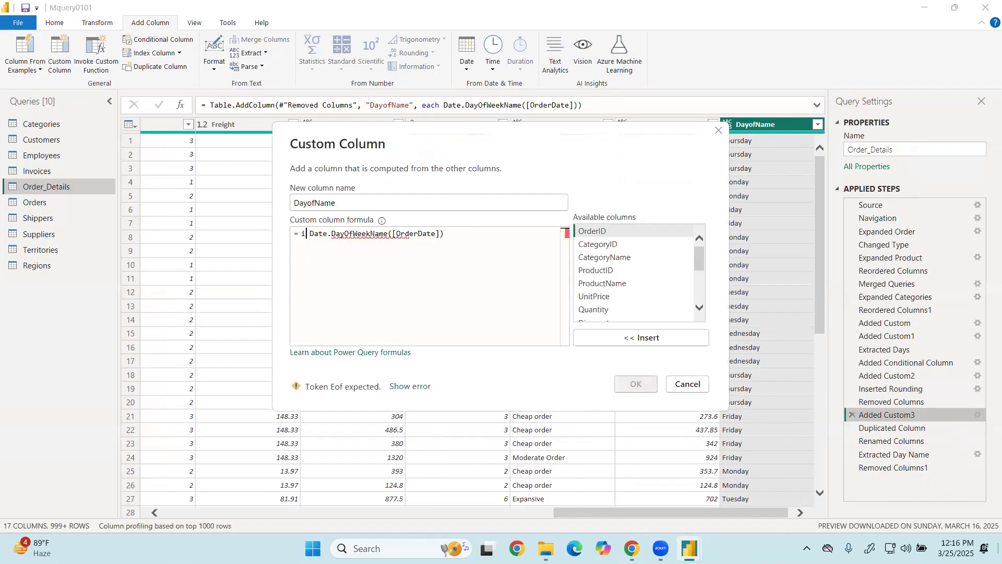
pyautogui.click(453, 233)
pyautogui.write('="Monday')
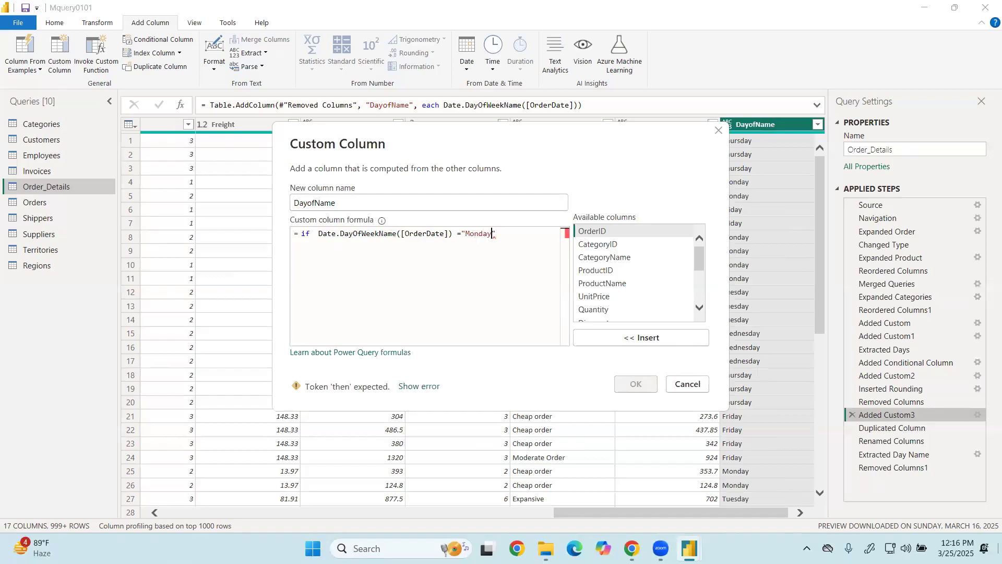
pyautogui.write('" or')
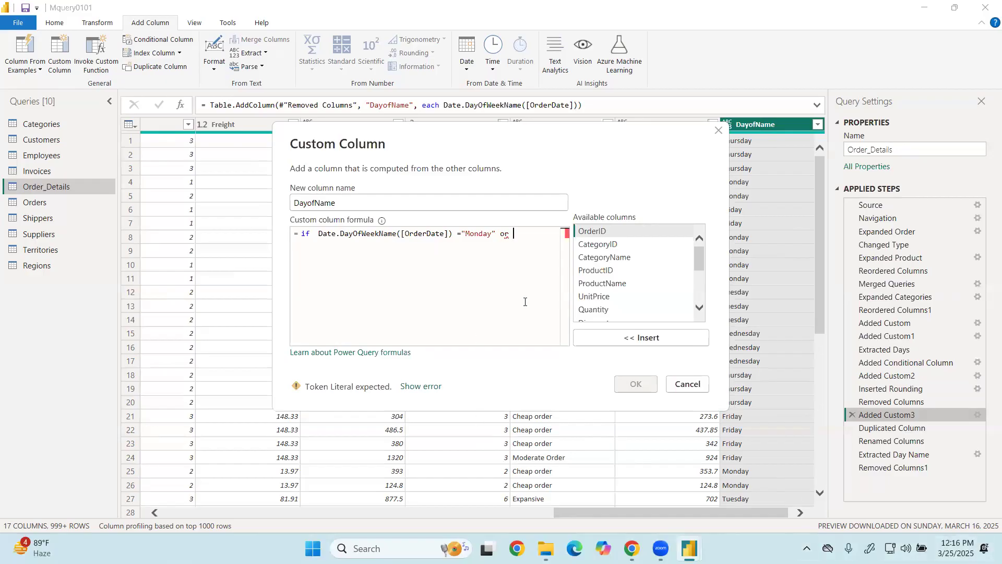
# Complete the or condition with a copy of the day-name comparison set to "Friday", followed by then
pyautogui.moveTo(496, 233); pyautogui.dragTo(344, 233)
pyautogui.moveTo(282, 233); pyautogui.dragTo(319, 232)
pyautogui.hotkey('ctrl', 'c')
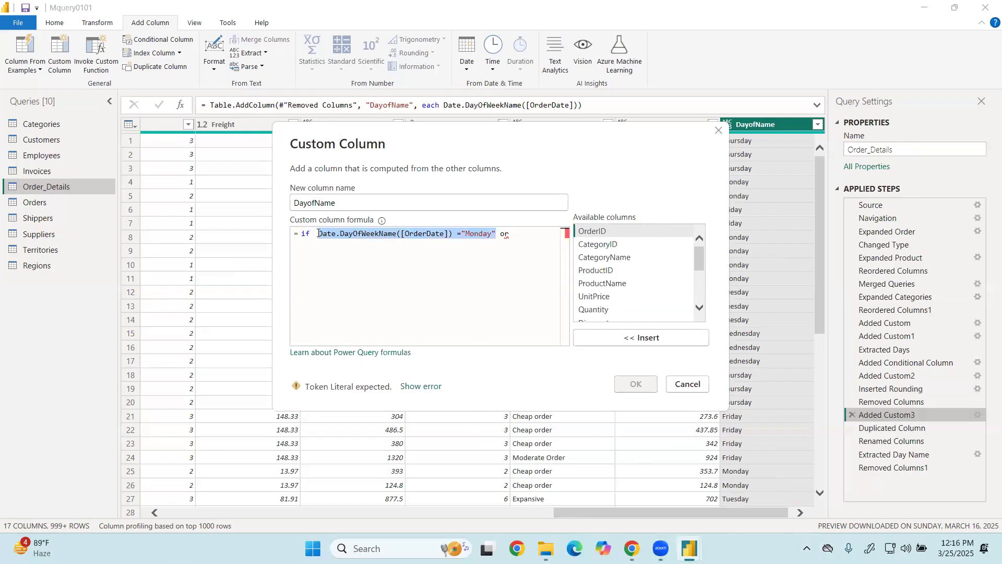
pyautogui.click(525, 234)
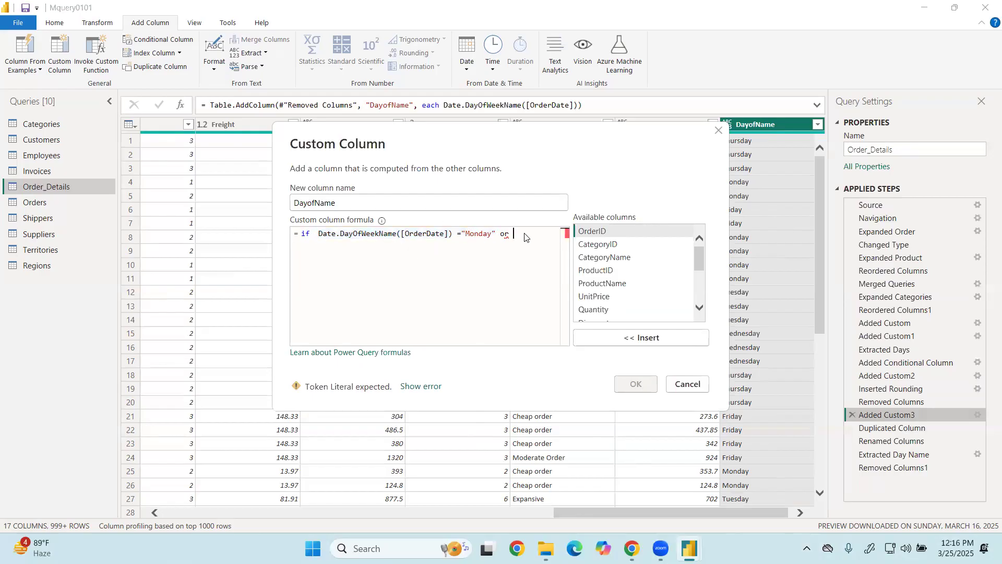
pyautogui.hotkey('ctrl', 'v')
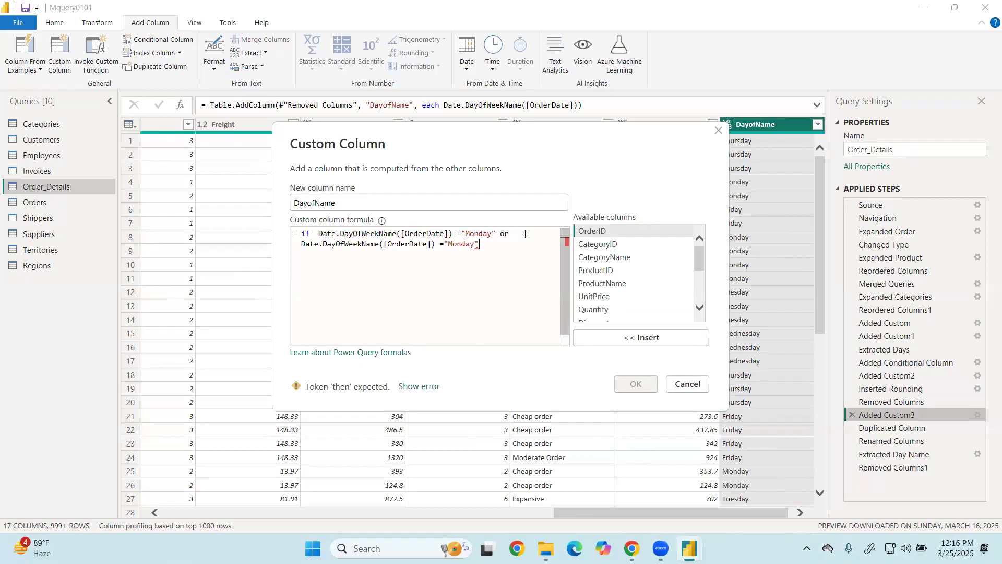
pyautogui.press('BackSpace')
pyautogui.press('BackSpace')
pyautogui.press('BackSpace')
pyautogui.press('BackSpace')
pyautogui.press('BackSpace')
pyautogui.press('BackSpace')
pyautogui.press('BackSpace')
pyautogui.write('Friday"')
pyautogui.write('then')
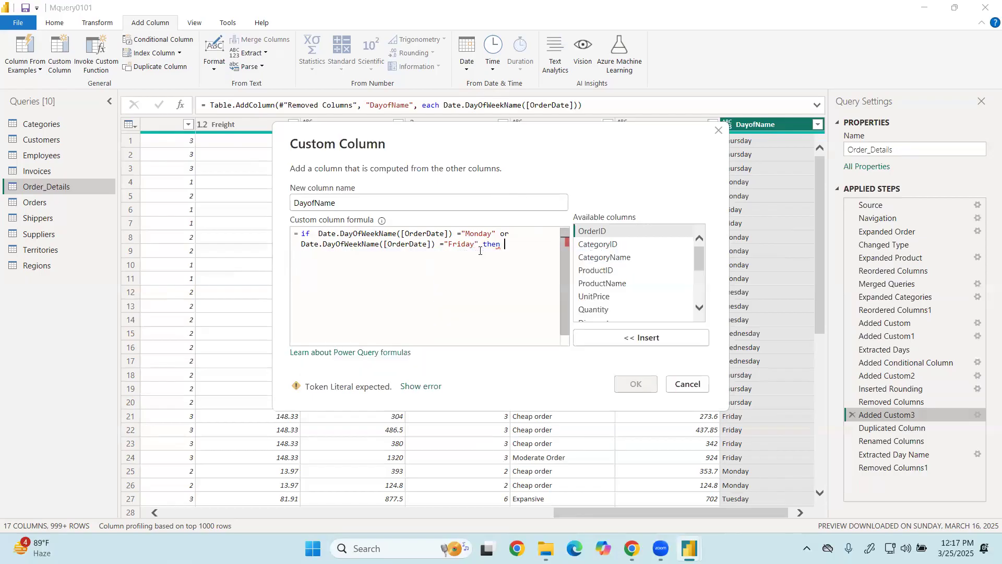
# Enter [Total Price] - [Total Price]*0.2 as the then result, with else on its own line below
pyautogui.press('Return')
pyautogui.write('[Total Price] ')
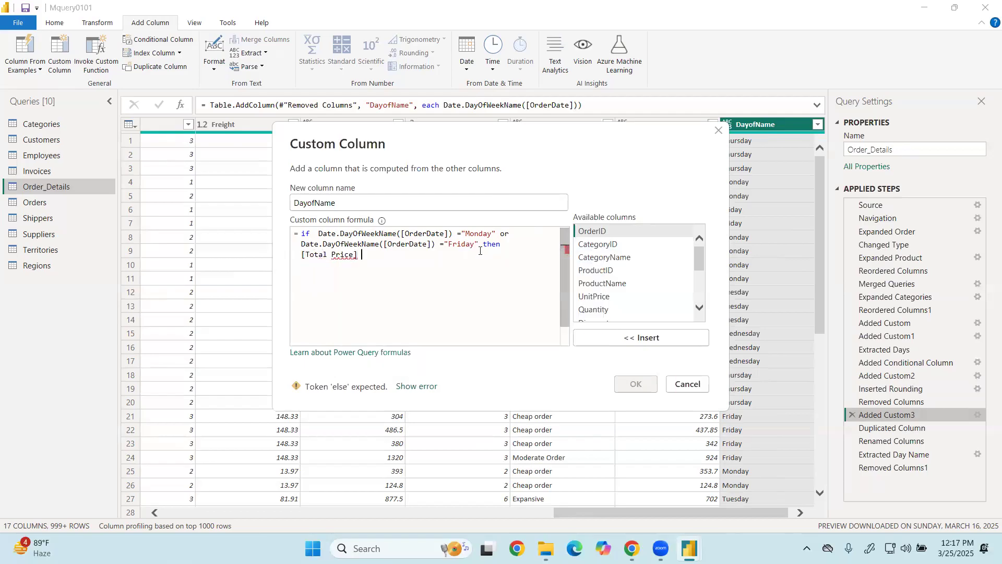
pyautogui.write('- [Total Price]*0.2')
pyautogui.press('Return')
pyautogui.press('Return')
pyautogui.press('Return')
pyautogui.write('else')
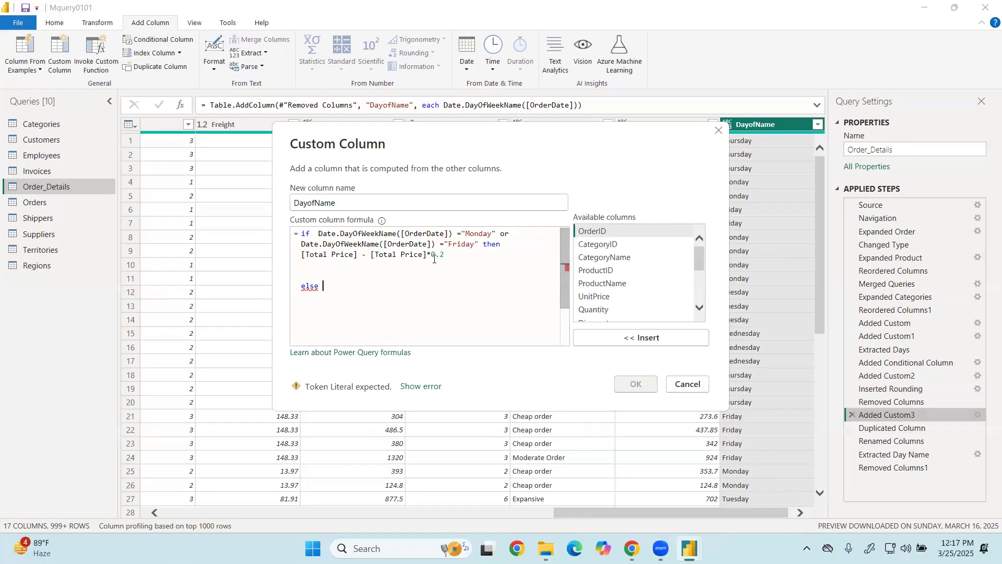
pyautogui.press('Home')
pyautogui.press('BackSpace')
pyautogui.press('End')
pyautogui.press('Return')
pyautogui.write('Int8.From')
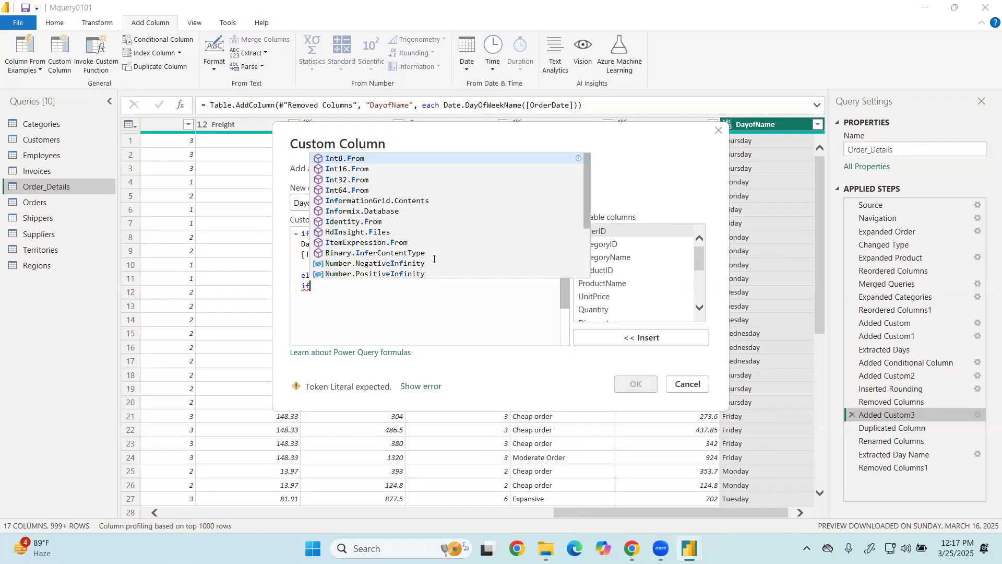
pyautogui.press('BackSpace')
pyautogui.press('BackSpace')
pyautogui.press('BackSpace')
pyautogui.press('BackSpace')
pyautogui.press('BackSpace')
pyautogui.press('BackSpace')
pyautogui.press('BackSpace')
pyautogui.press('BackSpace')
pyautogui.press('BackSpace')
# Start a nested if after else and fill it with a copy of the Monday/Friday conditions and discount expression
pyautogui.write('if')
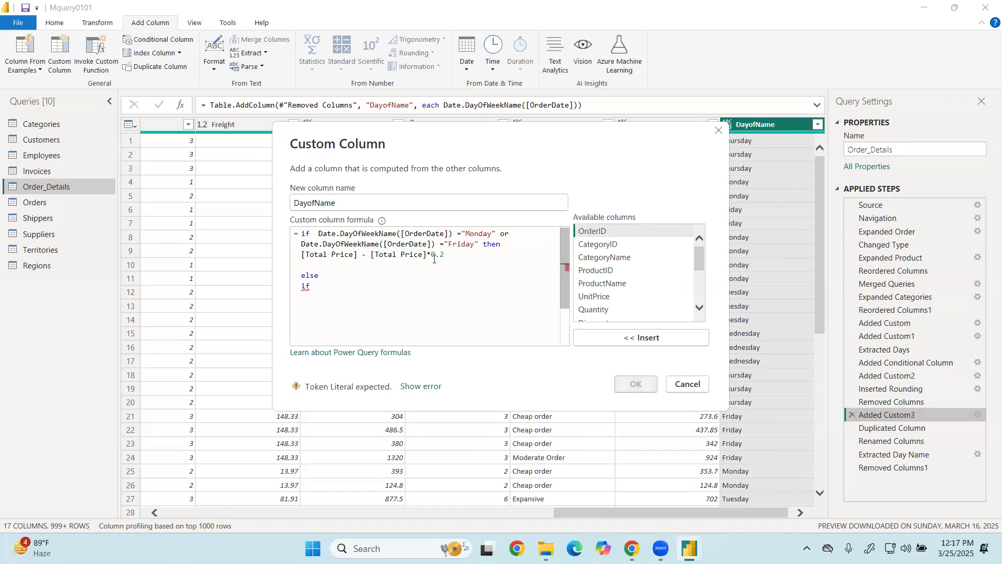
pyautogui.moveTo(445, 254); pyautogui.dragTo(320, 228)
pyautogui.hotkey('ctrl', 'c')
pyautogui.click(331, 287)
pyautogui.hotkey('ctrl', 'v')
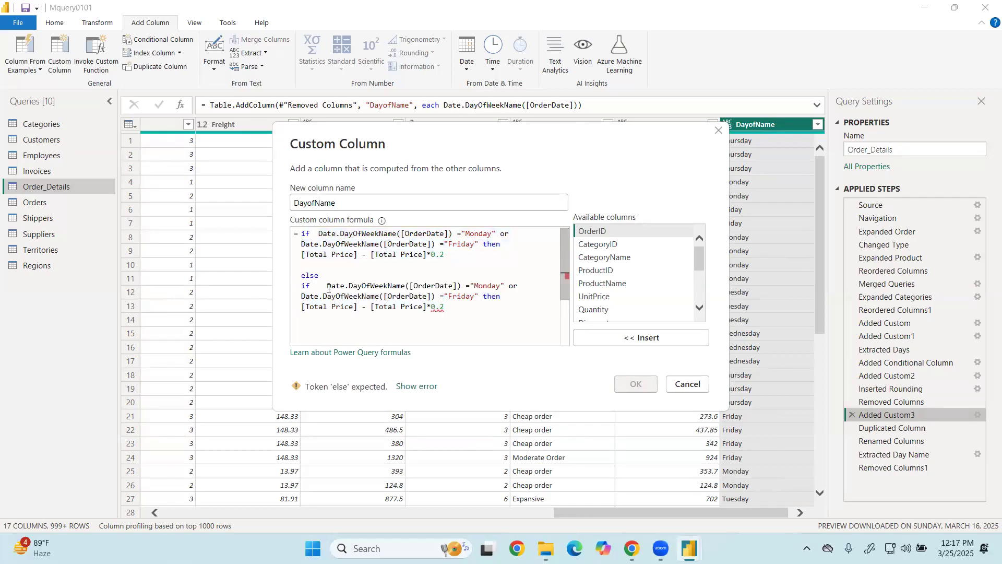
pyautogui.press('BackSpace')
pyautogui.press('BackSpace')
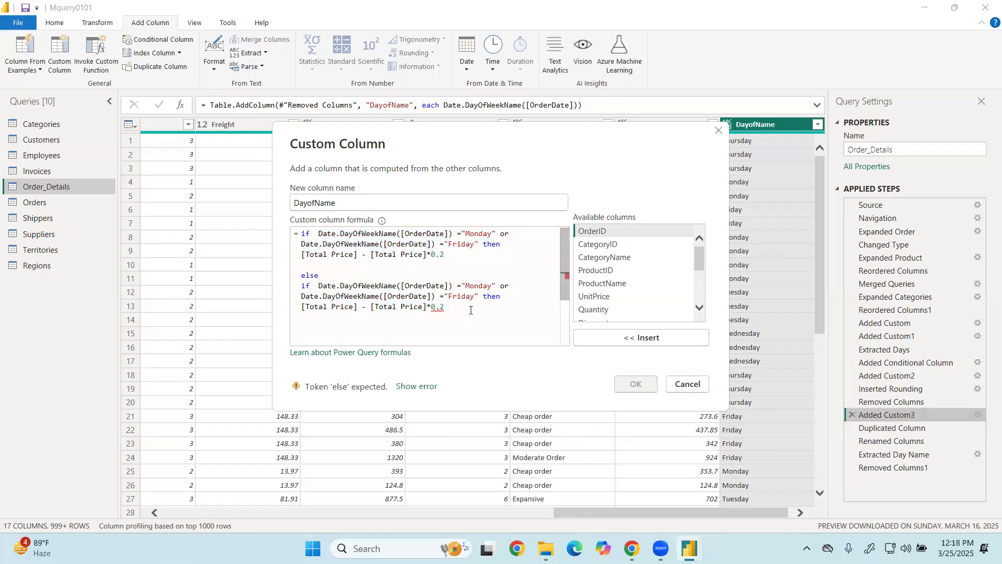
# Replace the nested if's then clause with and, and wrap its Monday/Friday comparisons in parentheses
pyautogui.moveTo(292, 322); pyautogui.dragTo(486, 298)
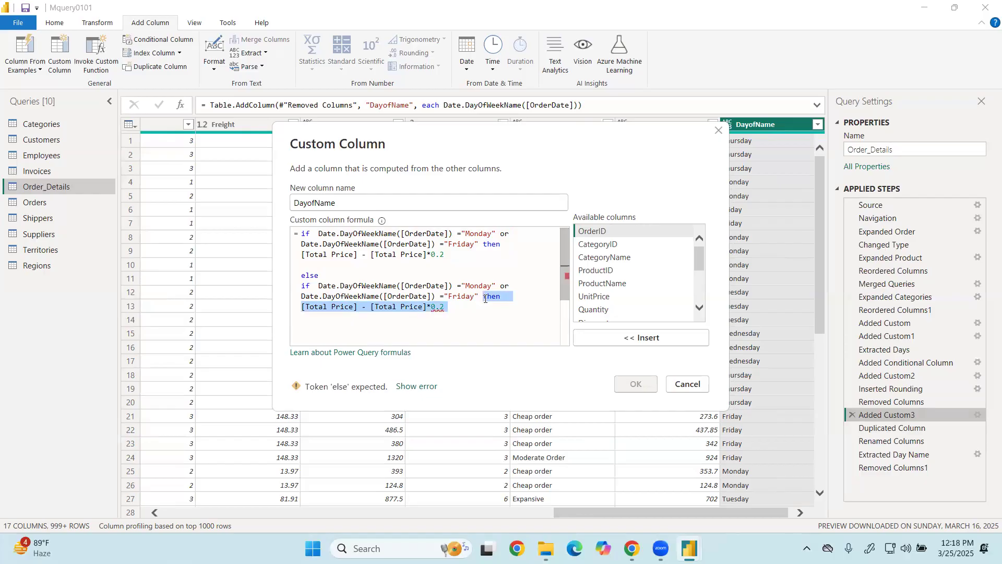
pyautogui.press('BackSpace')
pyautogui.write('and')
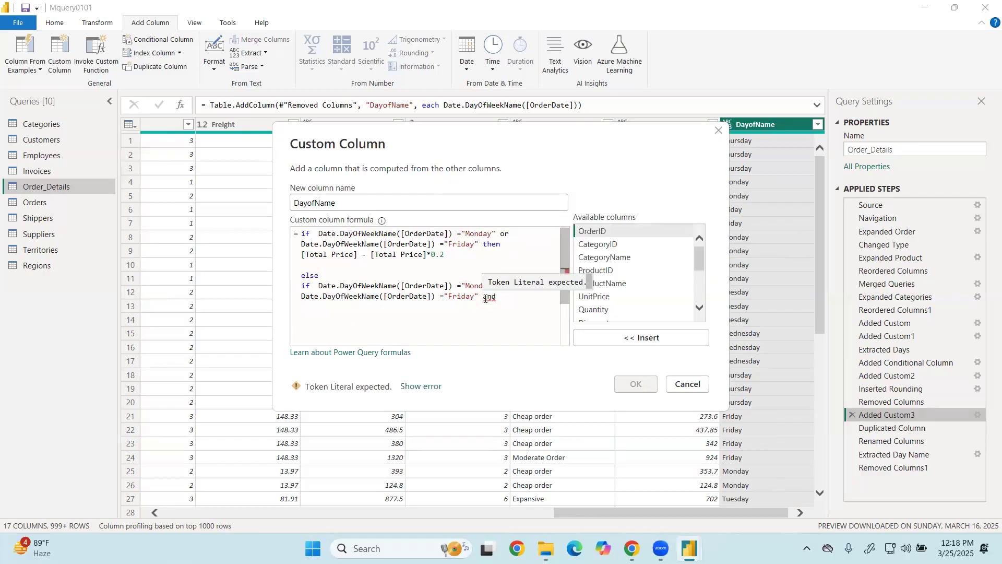
pyautogui.click(479, 297)
pyautogui.write(')')
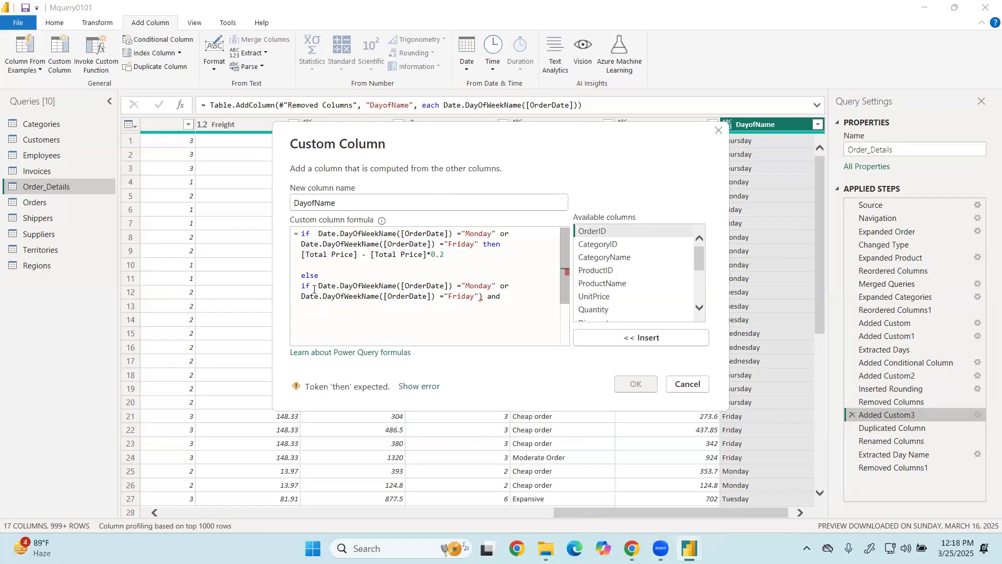
pyautogui.click(315, 287)
pyautogui.write('(')
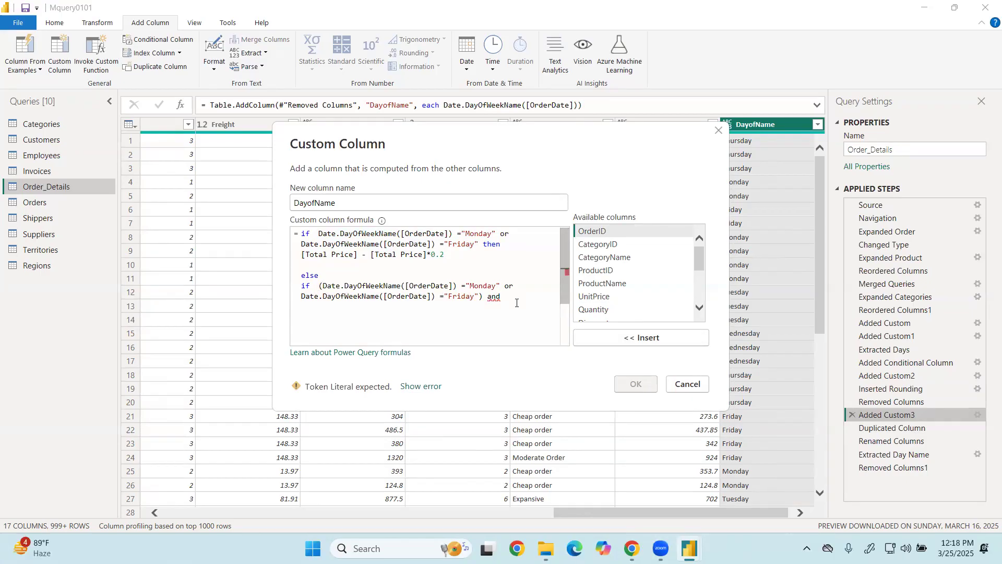
pyautogui.write('month')
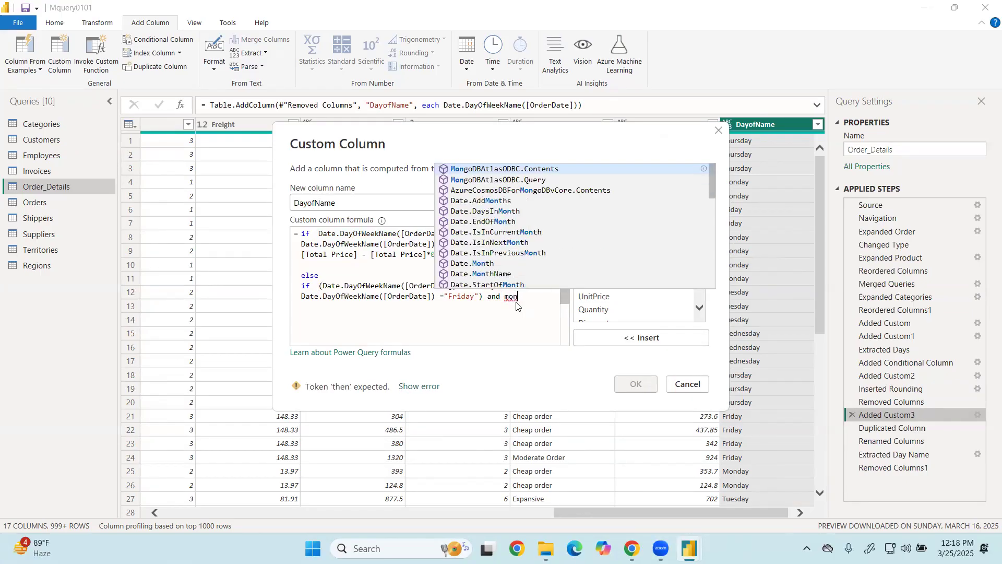
pyautogui.press('BackSpace')
pyautogui.press('BackSpace')
pyautogui.press('BackSpace')
pyautogui.press('BackSpace')
pyautogui.press('BackSpace')
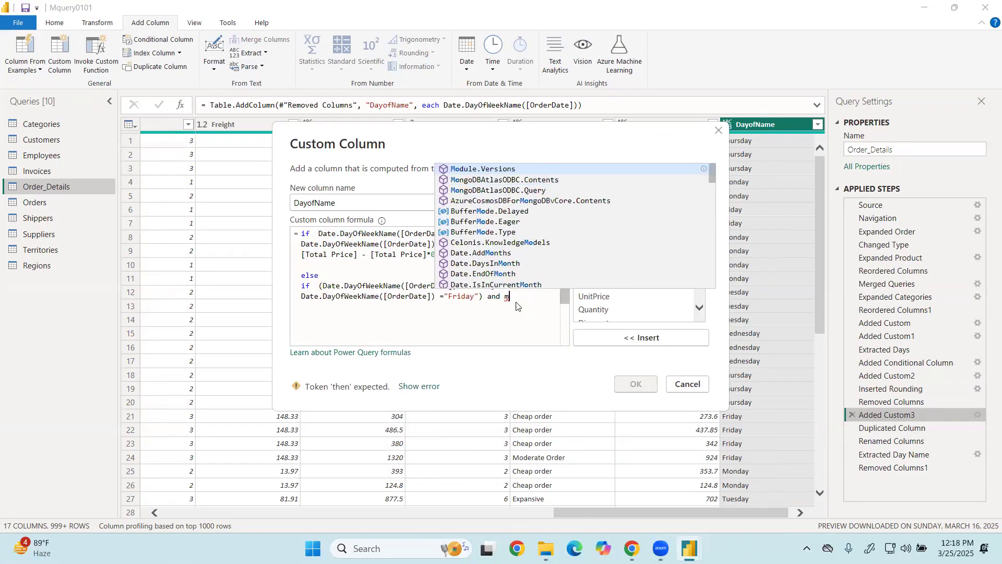
# Add [OrderDate] followed by an equals sign after and in the nested condition
pyautogui.write('order')
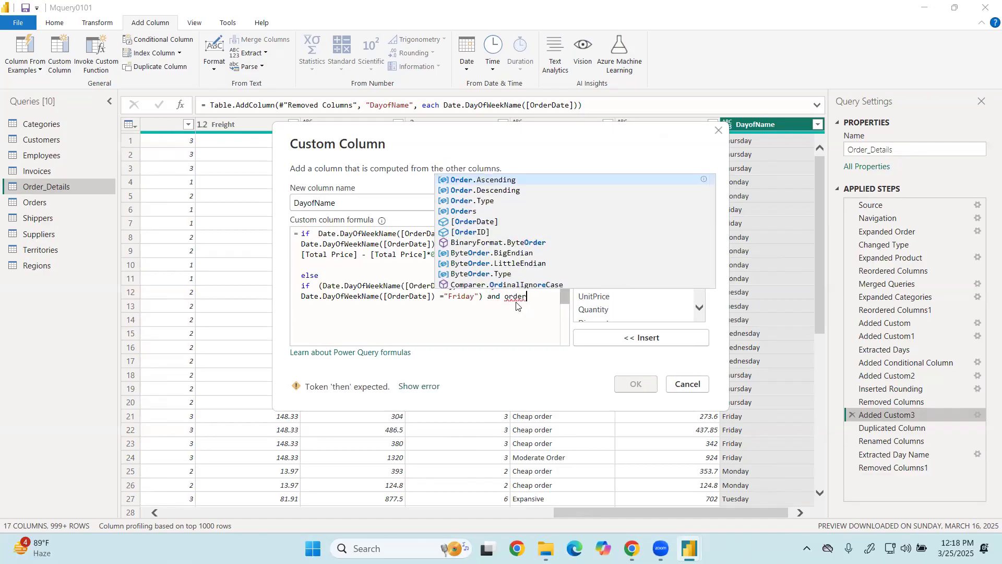
pyautogui.press('Down')
pyautogui.press('Down')
pyautogui.press('Tab')
pyautogui.write('= mon')
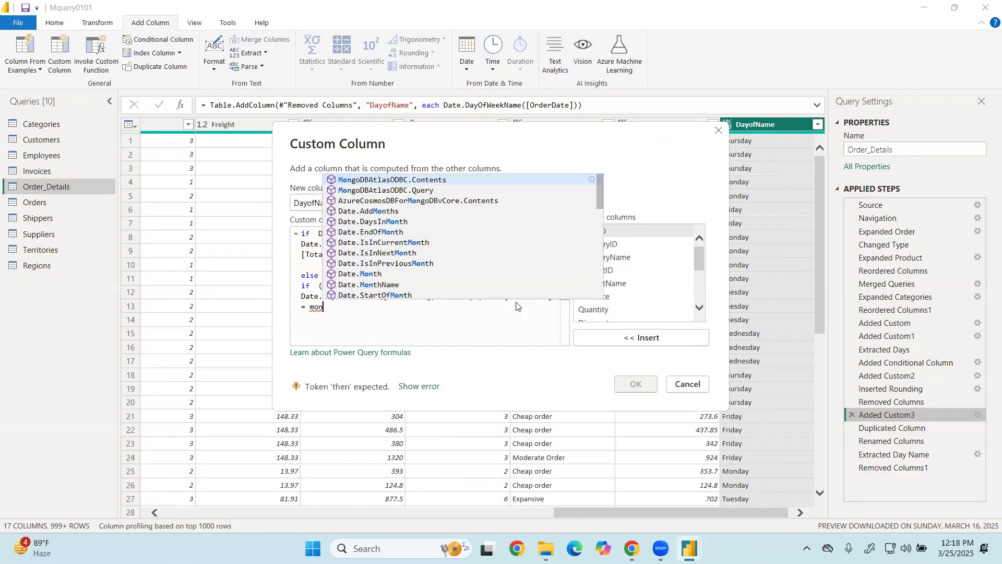
pyautogui.press('BackSpace')
pyautogui.press('BackSpace')
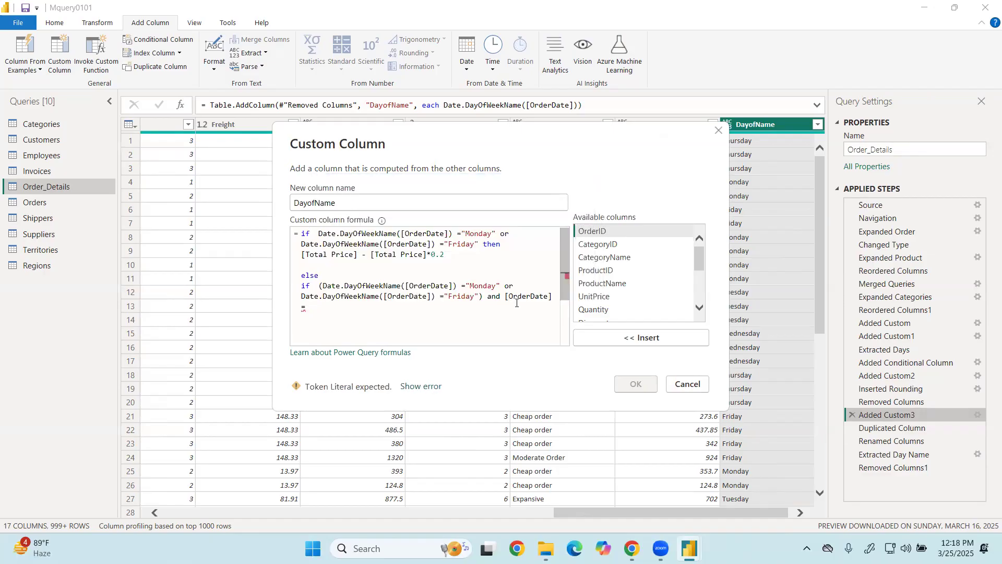
# Complete the comparison with Date.EndOfMonth([OrderDate]) followed by then and a line break
pyautogui.write('End')
pyautogui.press('Down')
pyautogui.press('Down')
pyautogui.press('Escape')
pyautogui.hotkey('ctrl', 'space')
pyautogui.press('Return')
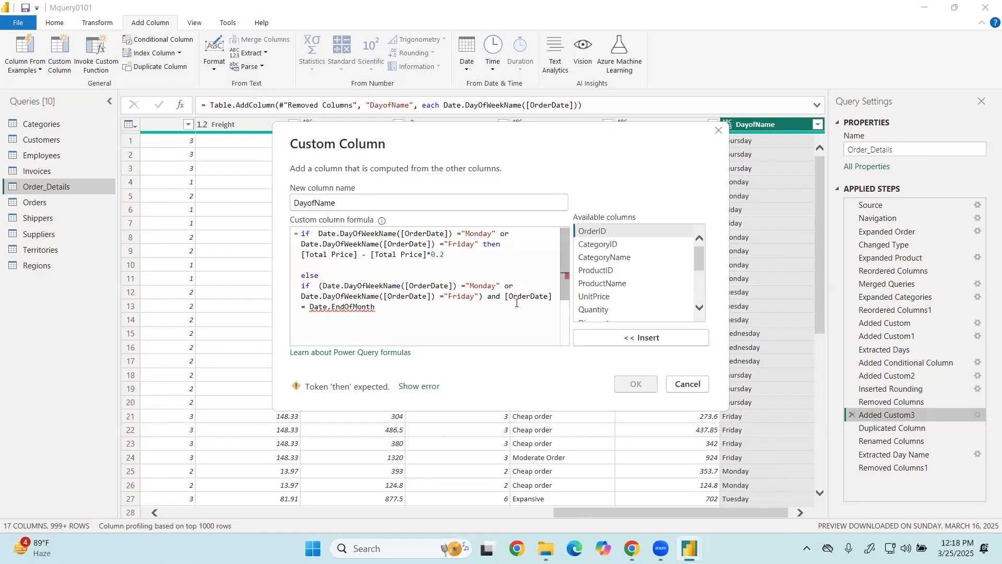
pyautogui.write('(orde')
pyautogui.press('Down')
pyautogui.press('Down')
pyautogui.press('Down')
pyautogui.press('Down')
pyautogui.press('Down')
pyautogui.press('Up')
pyautogui.press('Return')
pyautogui.write(') then')
pyautogui.press('Return')
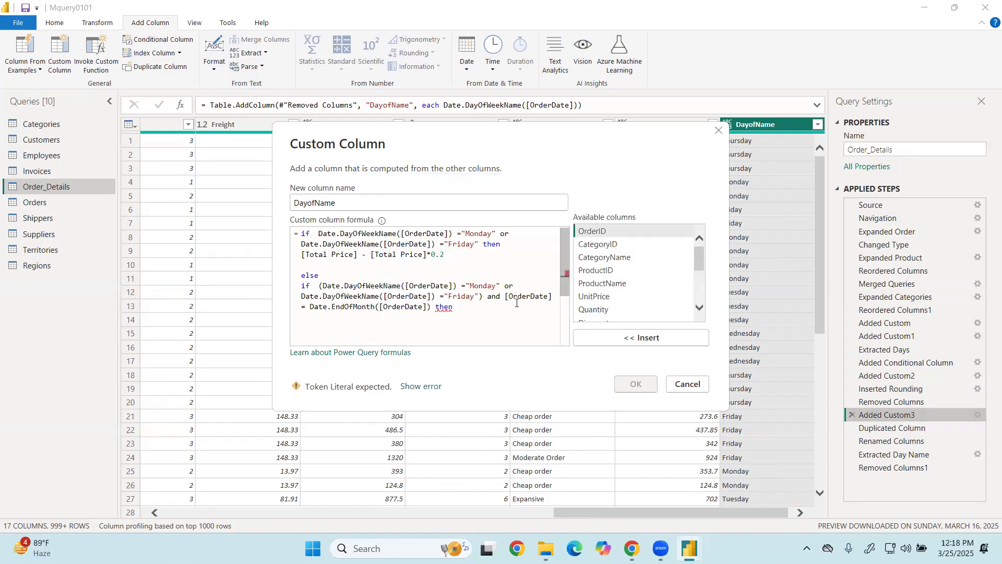
# Enter [Total Price] - [Total Price]*0.4 as the result of the nested then clause
pyautogui.write('[Total Price] ')
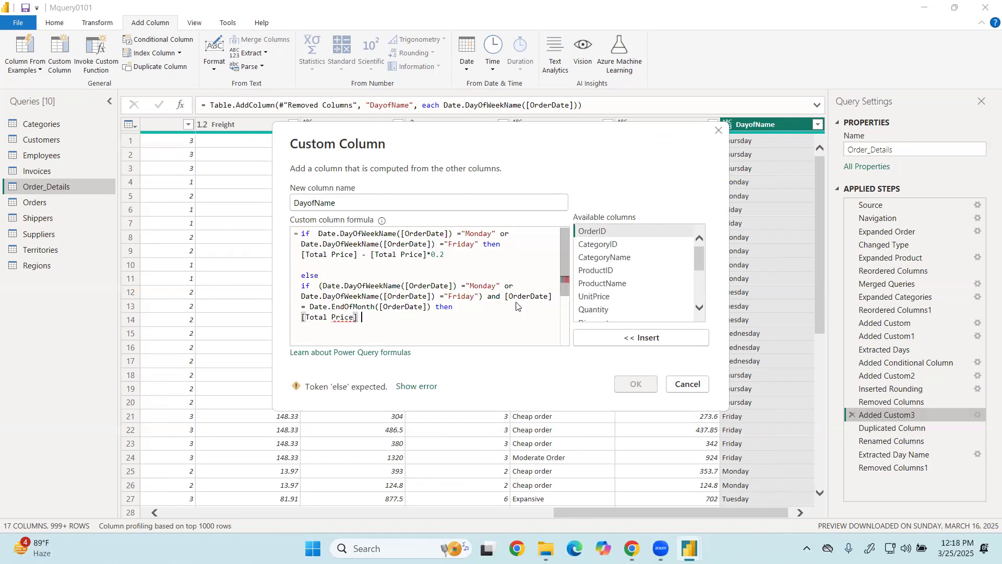
pyautogui.write('- tota')
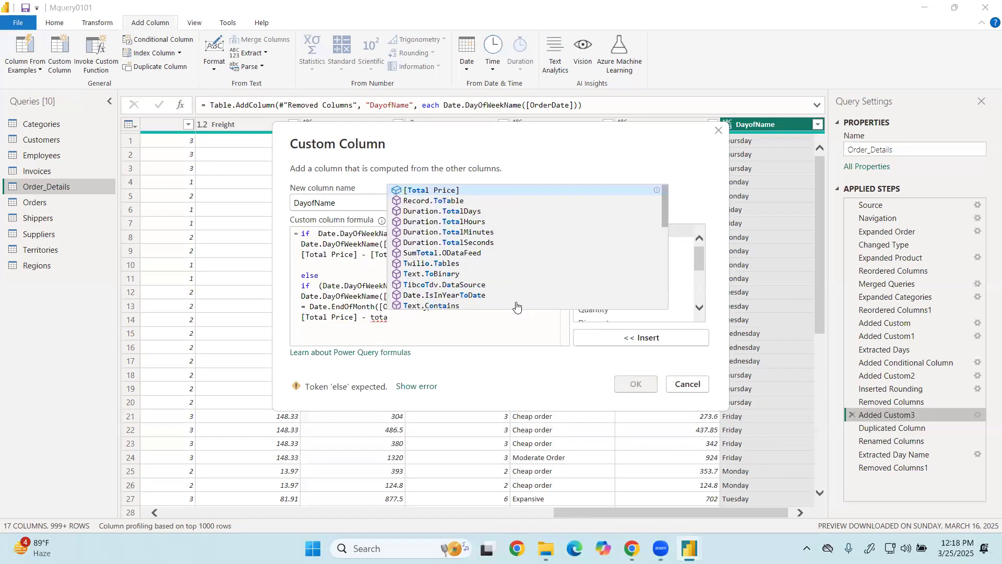
pyautogui.press('Tab')
pyautogui.write('*0.4')
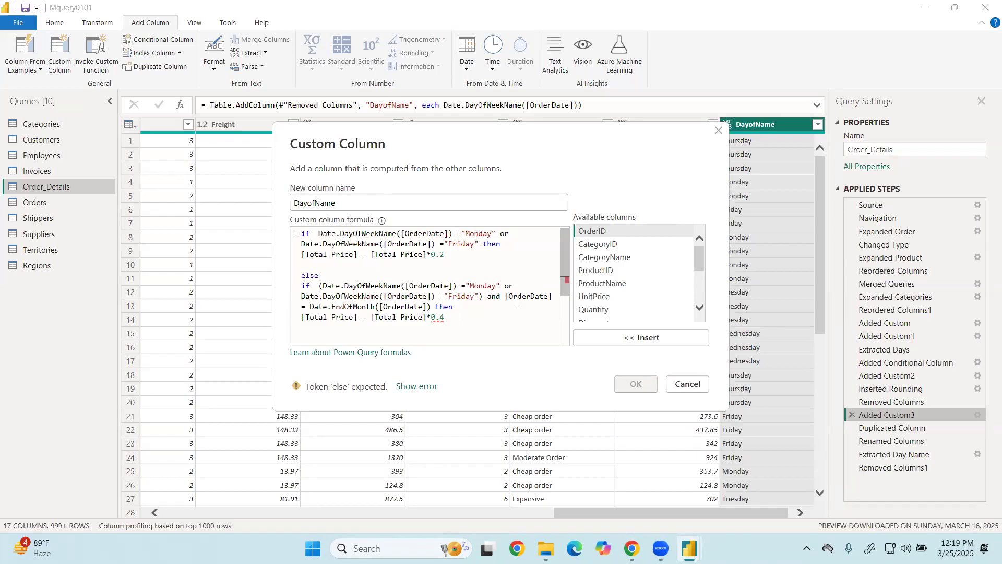
# Remove the *0.4 multiplier from the nested discount expression
pyautogui.click(446, 321)
pyautogui.press('BackSpace')
pyautogui.press('BackSpace')
pyautogui.press('BackSpace')
pyautogui.press('BackSpace')
# Wrap the comparison [OrderDate] = Date.EndOfMonth([OrderDate]) after and in its own parentheses
pyautogui.click(500, 287)
pyautogui.click(506, 296)
pyautogui.write('(')
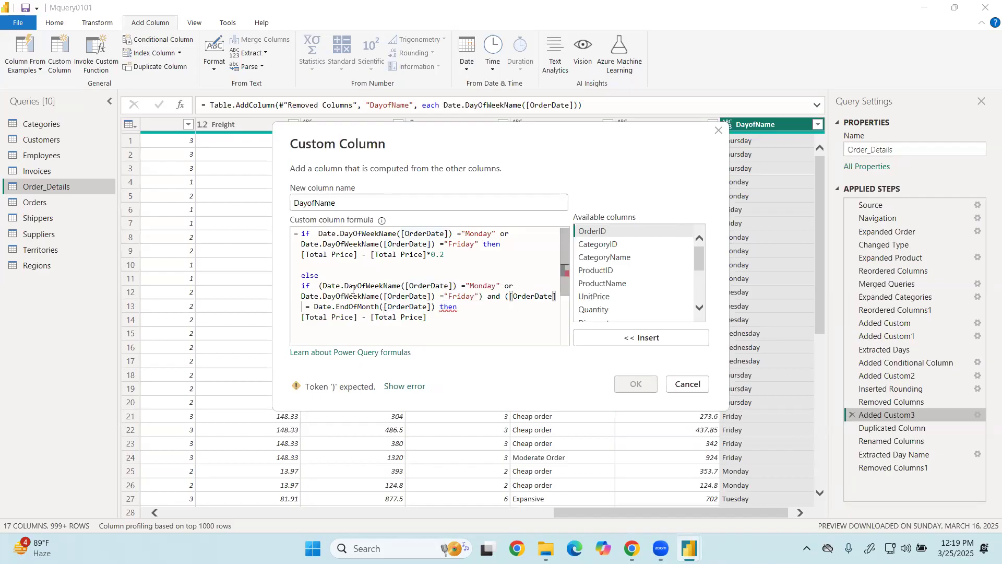
pyautogui.click(437, 307)
pyautogui.write(')')
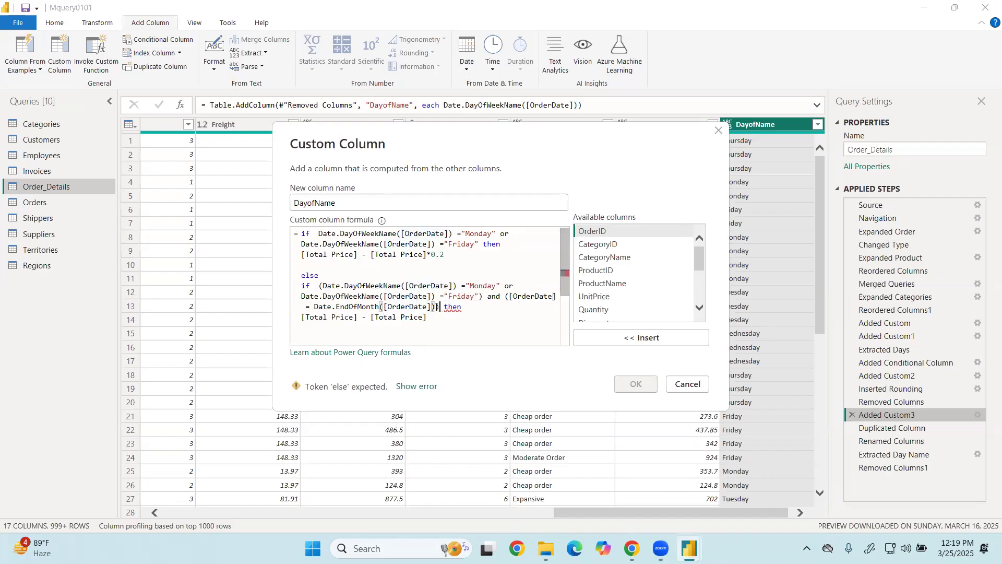
pyautogui.click(322, 308)
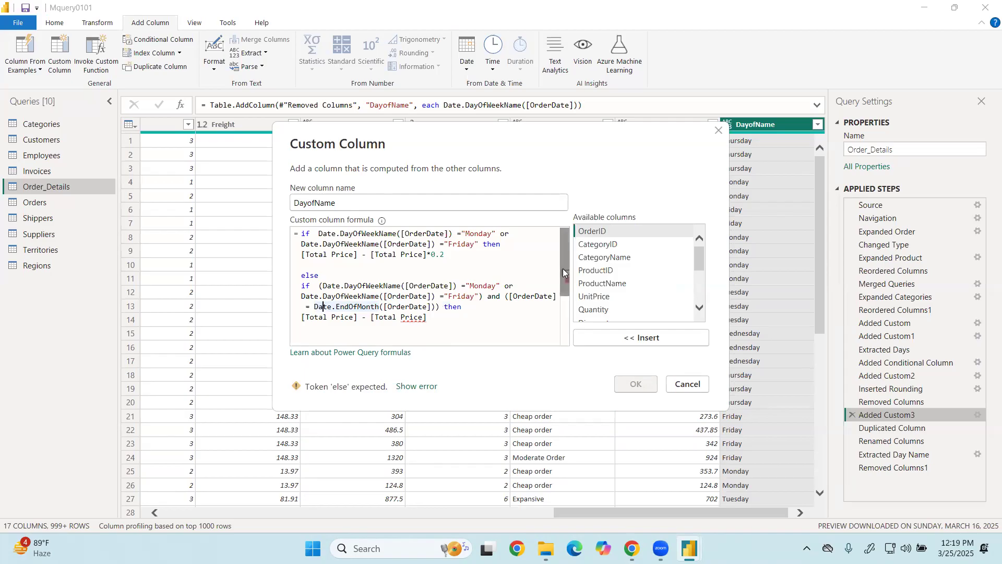
pyautogui.click(502, 297)
pyautogui.press('Right')
pyautogui.press('Right')
pyautogui.press('Right')
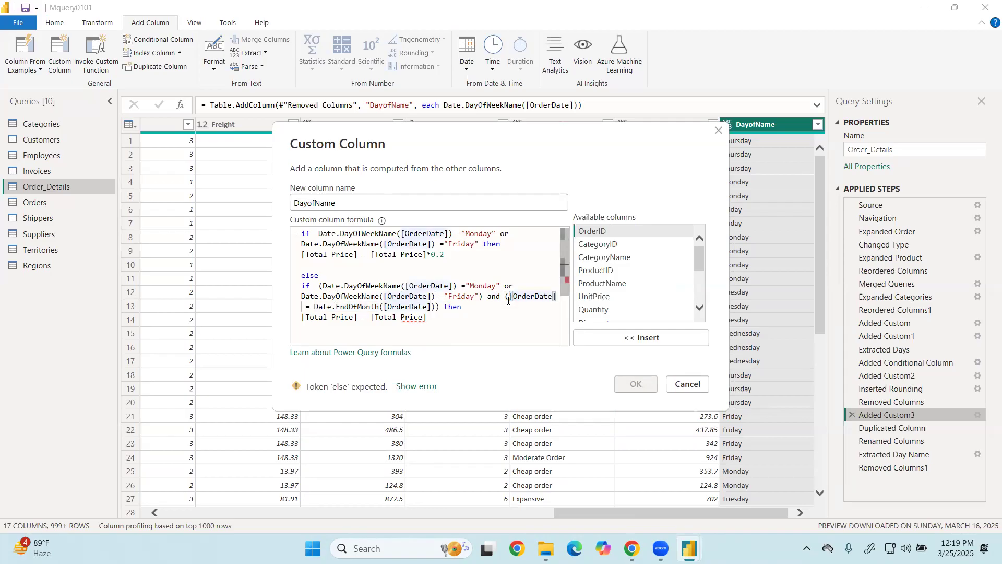
pyautogui.press('Down')
pyautogui.press('Left')
pyautogui.press('Left')
pyautogui.press('Left')
pyautogui.press('Left')
pyautogui.press('Left')
pyautogui.press('Left')
pyautogui.press('Left')
pyautogui.press('Left')
pyautogui.press('Left')
pyautogui.press('Left')
pyautogui.press('Left')
pyautogui.press('Left')
pyautogui.press('Left')
pyautogui.press('Left')
pyautogui.press('Left')
pyautogui.press('Left')
pyautogui.press('Left')
pyautogui.press('Left')
pyautogui.press('Left')
pyautogui.press('Left')
pyautogui.press('BackSpace')
pyautogui.press('BackSpace')
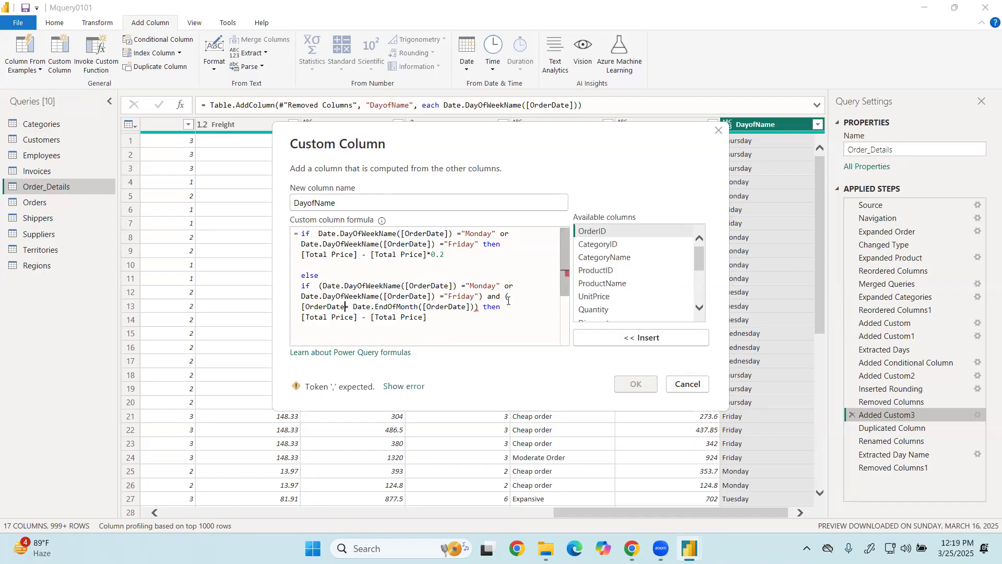
pyautogui.write(']')
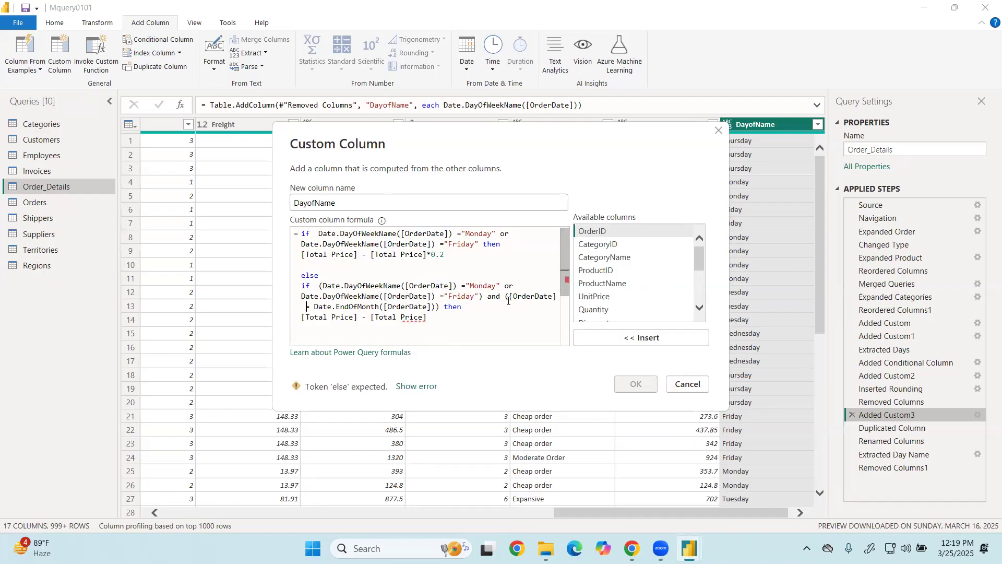
# Append *0.4 to the nested discount expression and add then below it, separated by a blank line
pyautogui.press('Down')
pyautogui.hotkey('ctrl', 'Right')
pyautogui.hotkey('ctrl', 'Right')
pyautogui.hotkey('ctrl', 'Right')
pyautogui.hotkey('ctrl', 'Right')
pyautogui.press('End')
pyautogui.write('*0.4')
pyautogui.press('Return')
pyautogui.write('then')
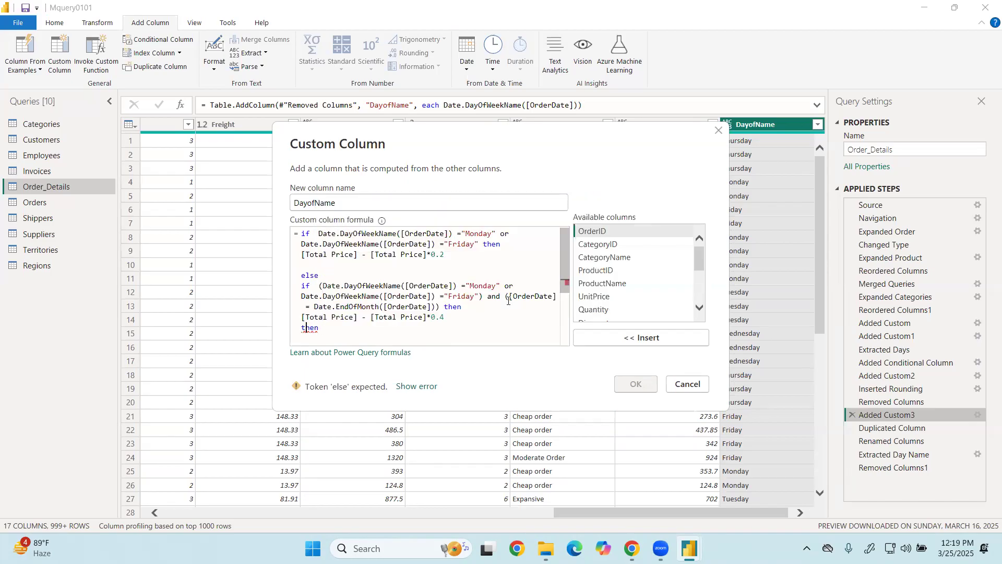
pyautogui.press('Home')
pyautogui.press('Return')
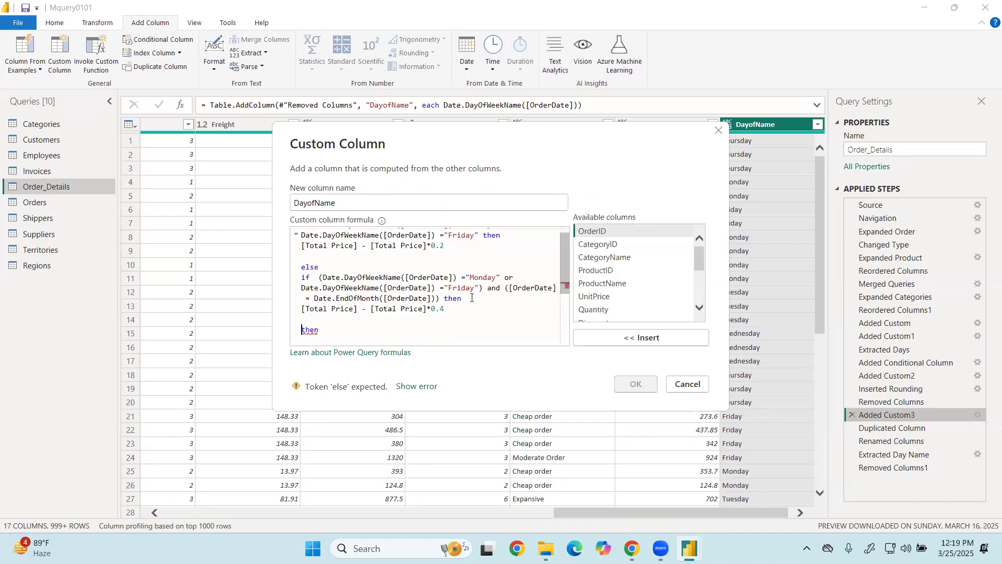
# Start another if on the line below and give it a copy of the parenthesised end-of-month comparison
pyautogui.click(437, 299)
pyautogui.write(')')
pyautogui.moveTo(505, 287); pyautogui.dragTo(439, 298)
pyautogui.hotkey('ctrl', 'c')
pyautogui.click(386, 341)
pyautogui.press('Return')
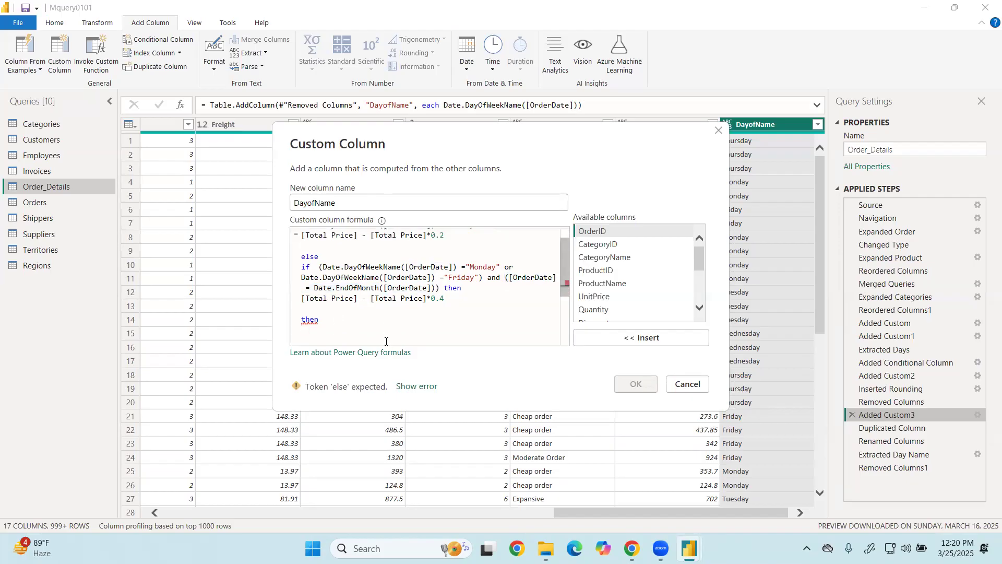
pyautogui.write('if')
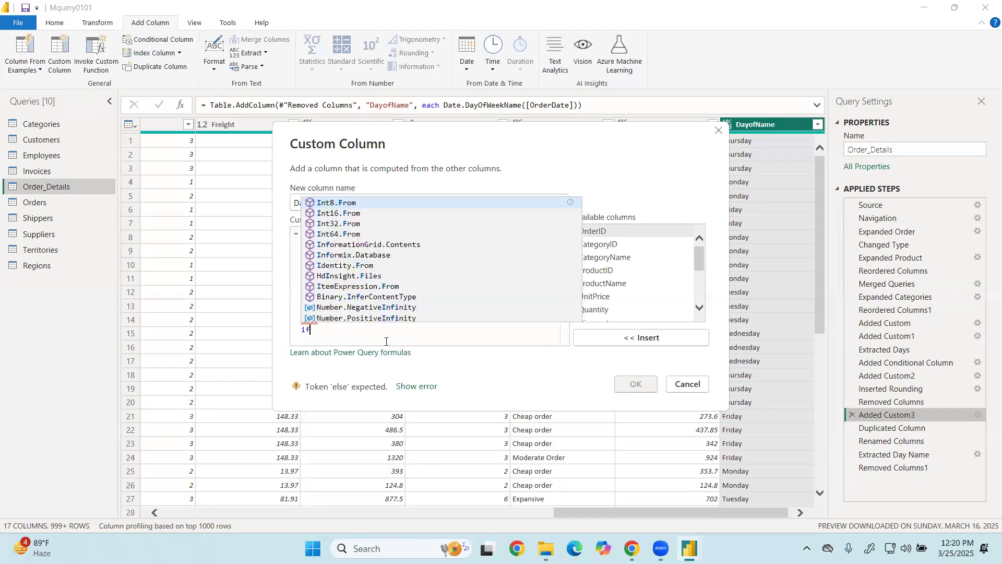
pyautogui.hotkey('ctrl', 'v')
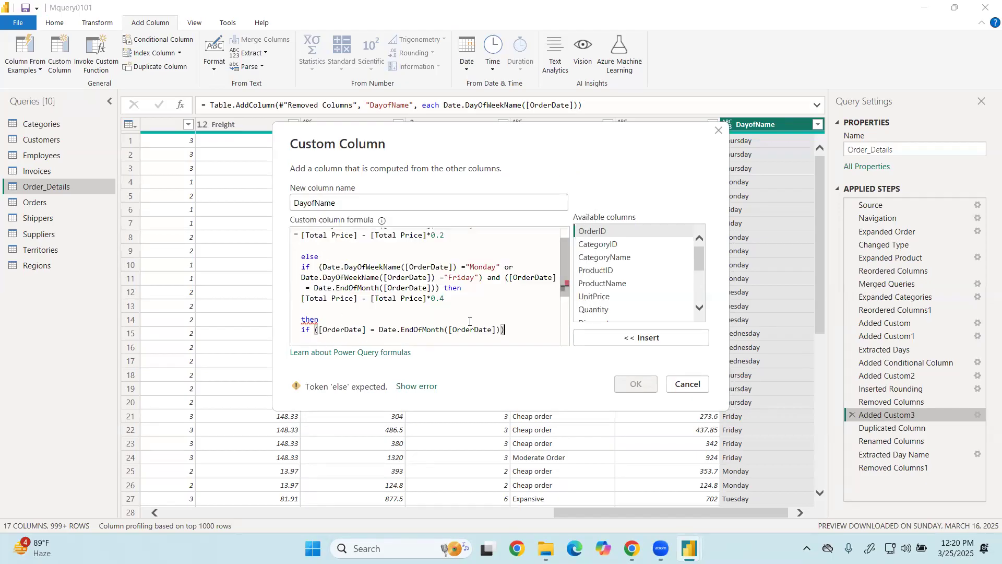
# Replace the misplaced then above the last if with else, and end the end-of-month condition with then
pyautogui.click(352, 315)
pyautogui.click(344, 327)
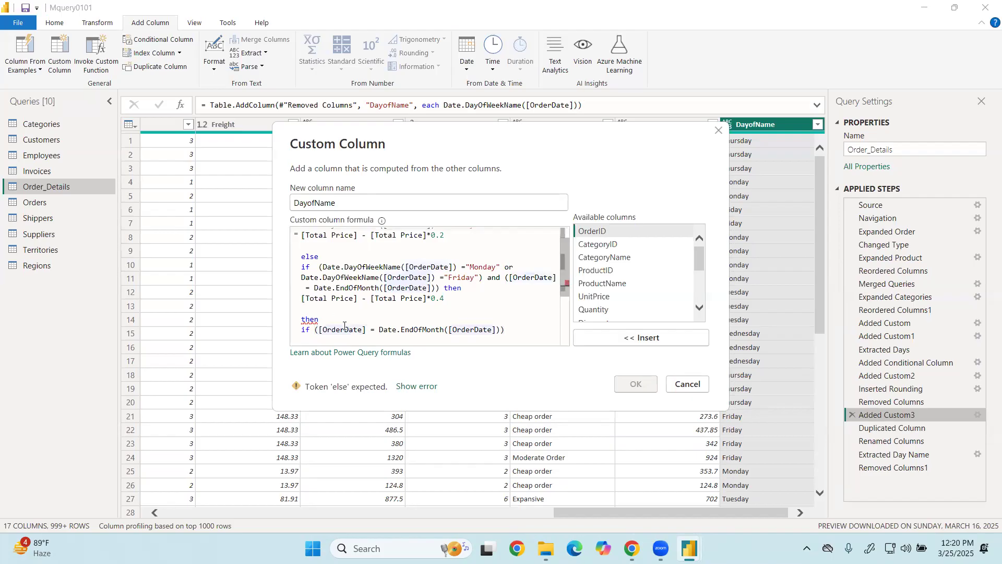
pyautogui.press('BackSpace')
pyautogui.press('BackSpace')
pyautogui.press('BackSpace')
pyautogui.press('BackSpace')
pyautogui.write('else')
pyautogui.click(513, 322)
pyautogui.write('then')
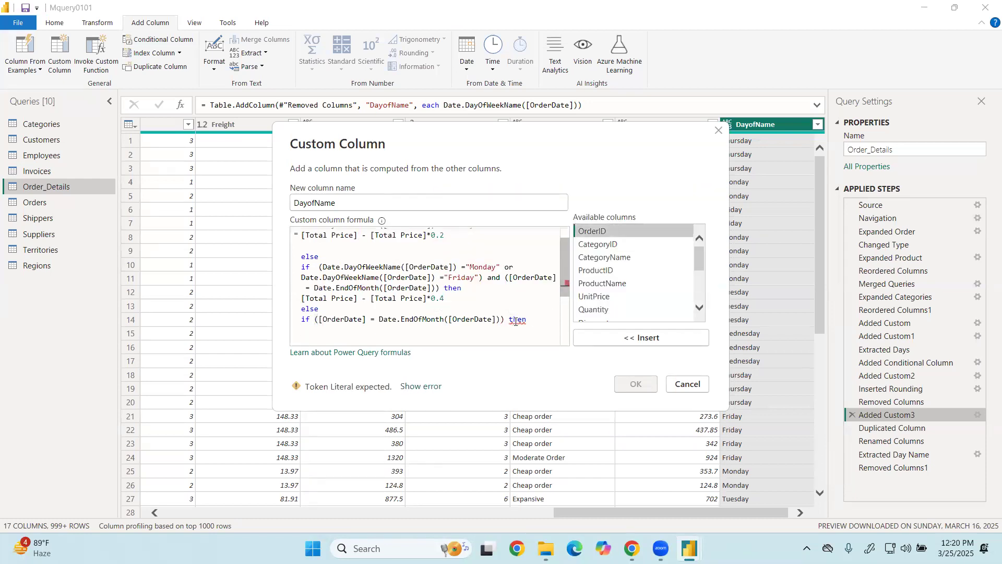
# Enter [Total Price] - [Total Price]*0.3 on a new line as the result of the end-of-month condition
pyautogui.press('Return')
pyautogui.write('totak')
pyautogui.press('BackSpace')
pyautogui.write('l')
pyautogui.press('Tab')
pyautogui.write('- tota')
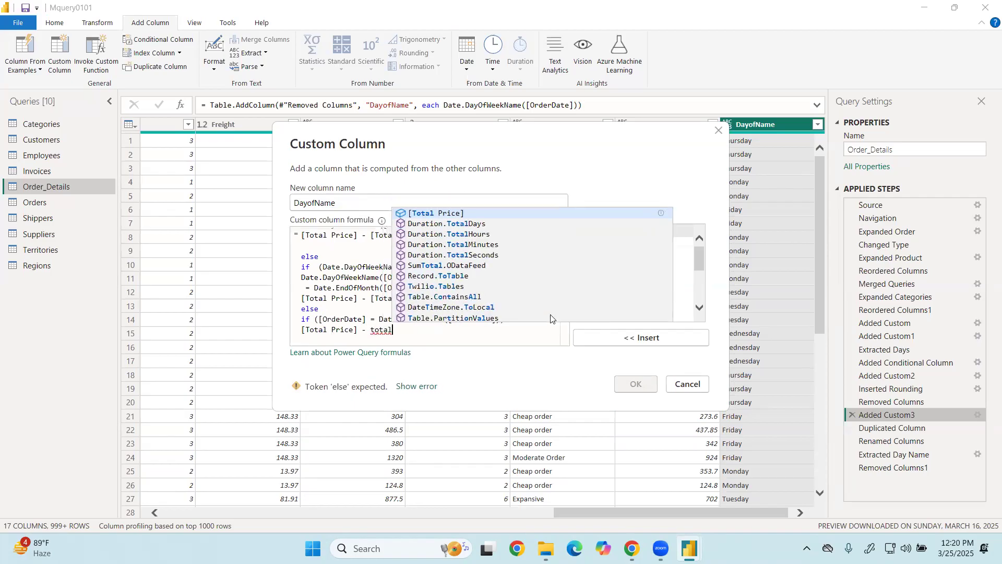
pyautogui.press('Tab')
pyautogui.write(')0.')
pyautogui.press('BackSpace')
pyautogui.press('BackSpace')
pyautogui.write('*0.')
pyautogui.press('BackSpace')
pyautogui.write('.3')
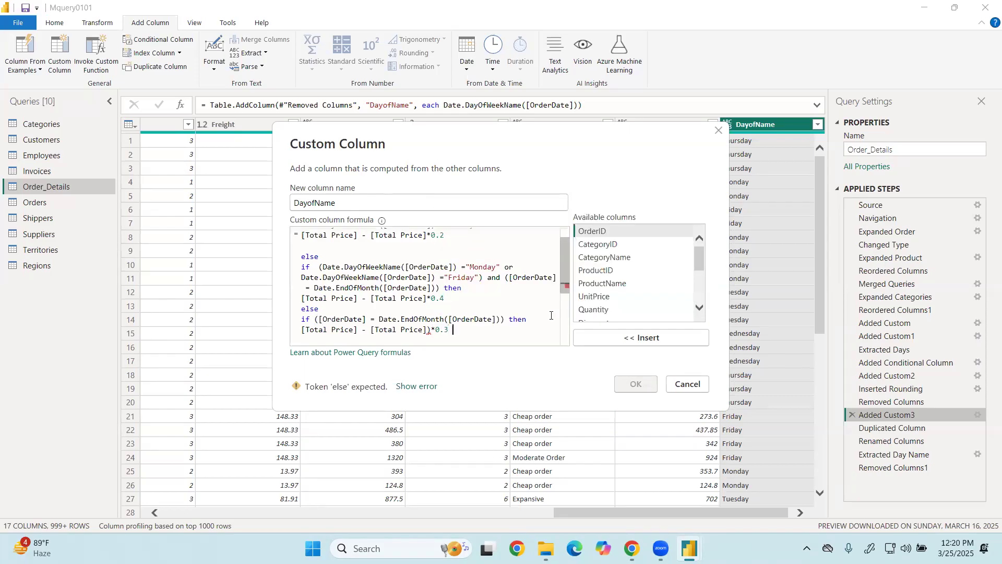
# Add a final else after a blank line that returns [Total Price] on its own line
pyautogui.press('Return')
pyautogui.press('Return')
pyautogui.write('else')
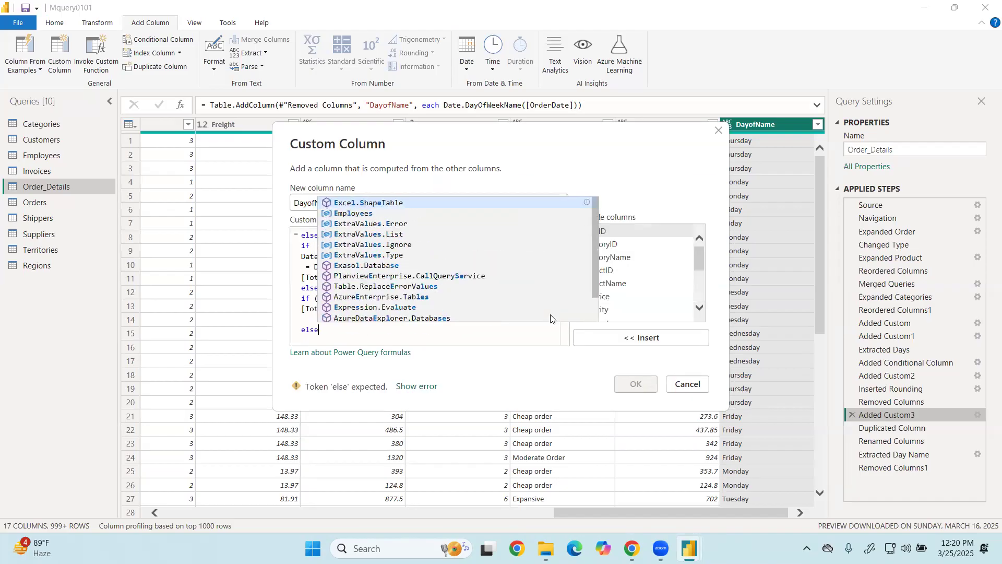
pyautogui.press('Return')
pyautogui.write('t')
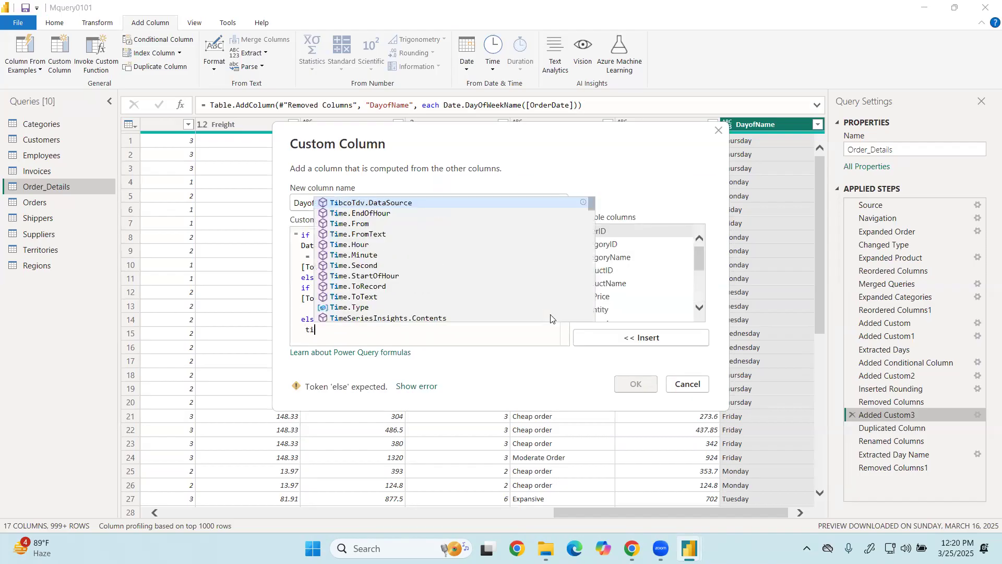
pyautogui.write('o')
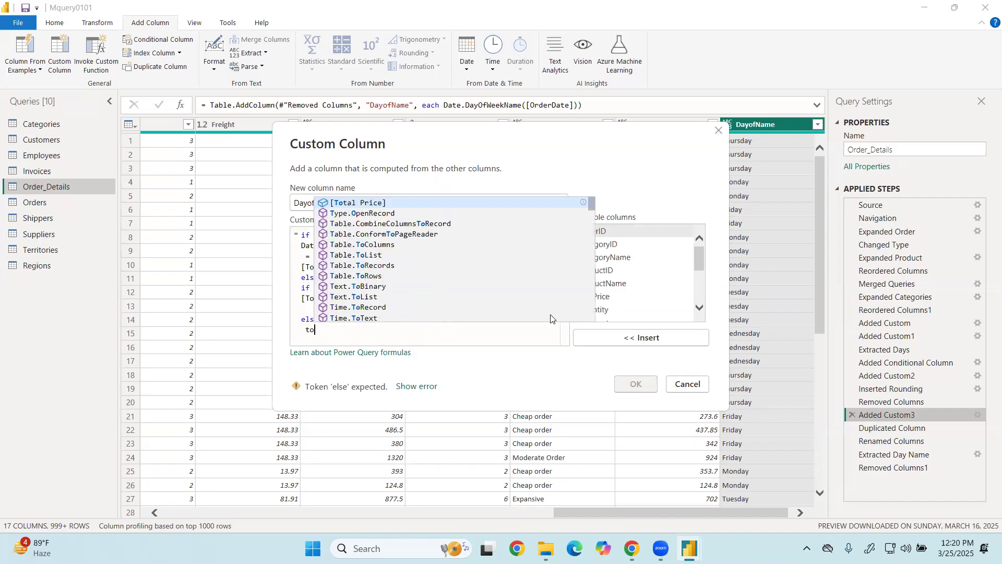
pyautogui.write('ta')
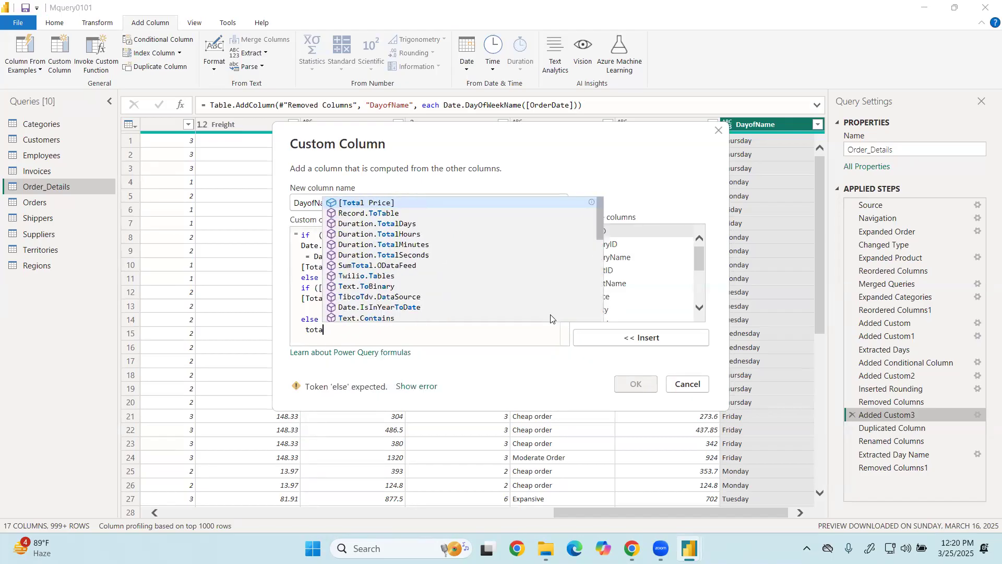
pyautogui.press('Tab')
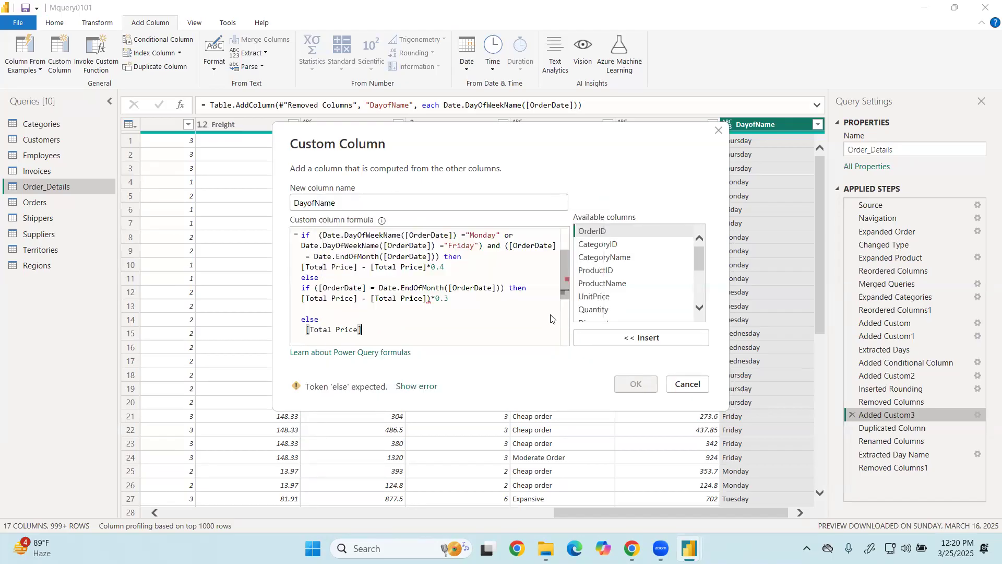
# Remove the stray closing parenthesis before *0.3 in the last discount expression
pyautogui.click(431, 298)
pyautogui.write('*')
pyautogui.click(426, 316)
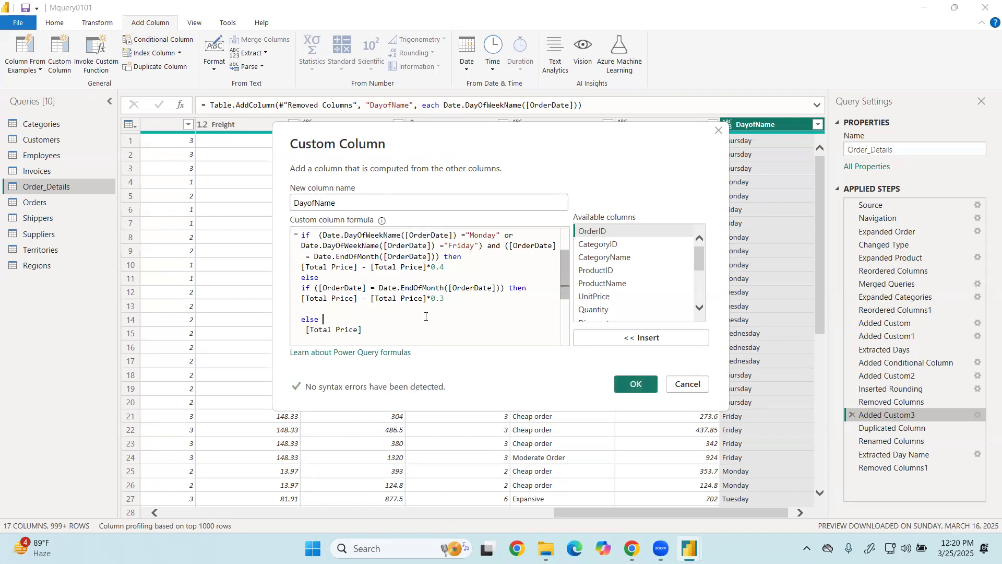
# Review the nested if formula, select all of its text for copying, and apply the edited custom column
pyautogui.scroll(2, 426, 317)
pyautogui.scroll(-3, 426, 316)
pyautogui.scroll(3, 426, 316)
pyautogui.scroll(-3, 429, 318)
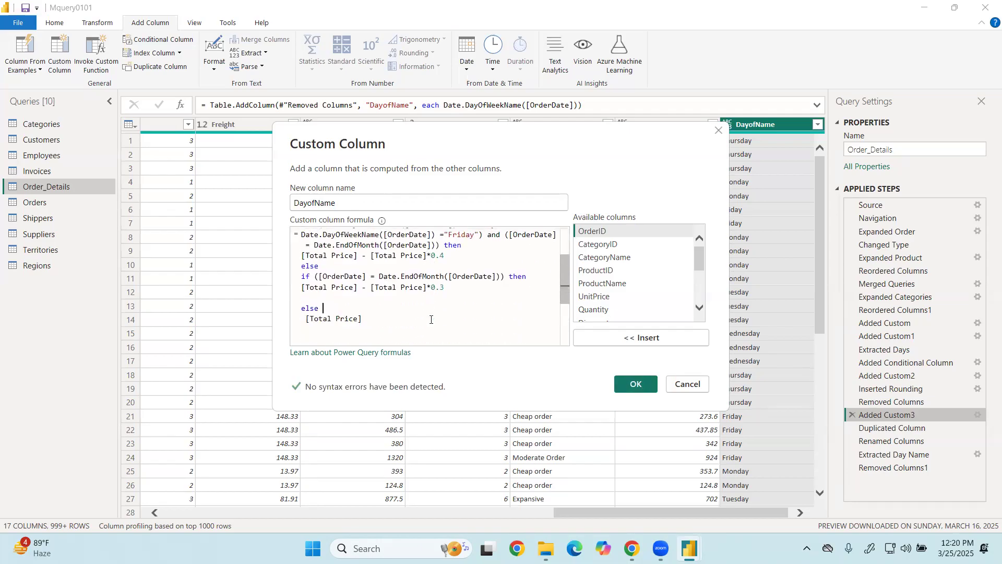
pyautogui.click(409, 323)
pyautogui.hotkey('ctrl', 'a')
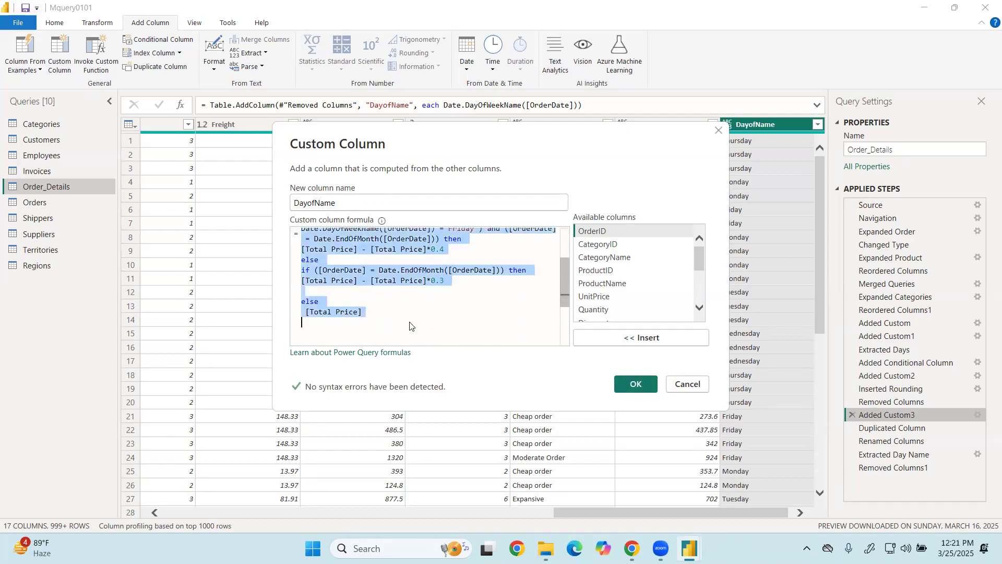
pyautogui.click(636, 381)
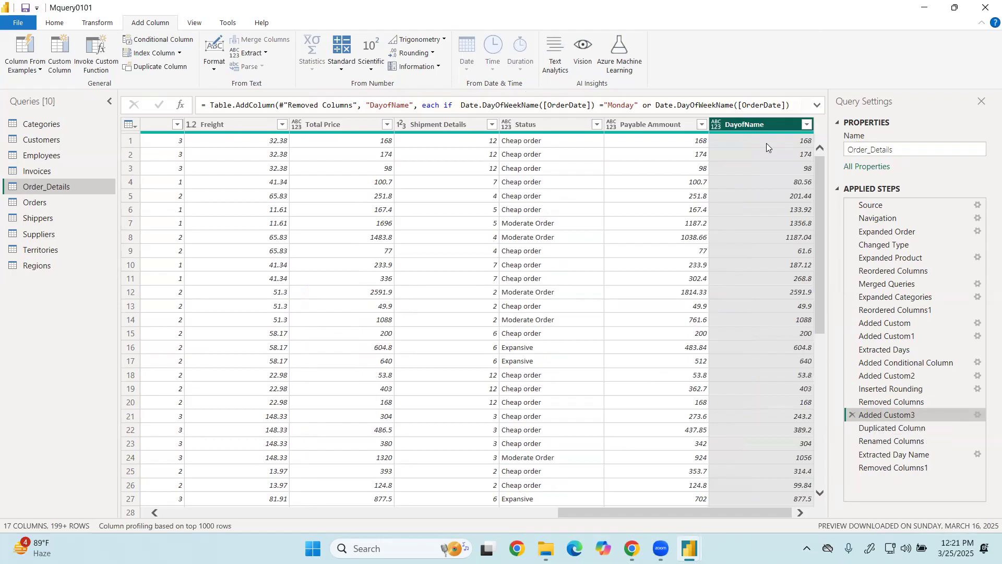
# Rename the DayofName column to Act_pay_Ammount and allow the rename step to be inserted among the applied steps
pyautogui.doubleClick(752, 125)
pyautogui.press('BackSpace')
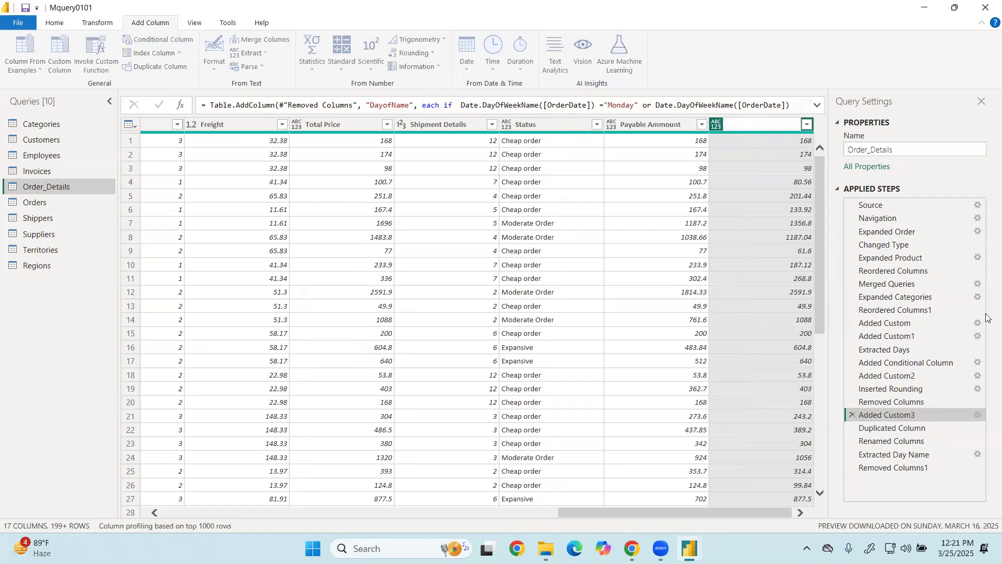
pyautogui.write('Act_pay_Ammo')
pyautogui.press('Return')
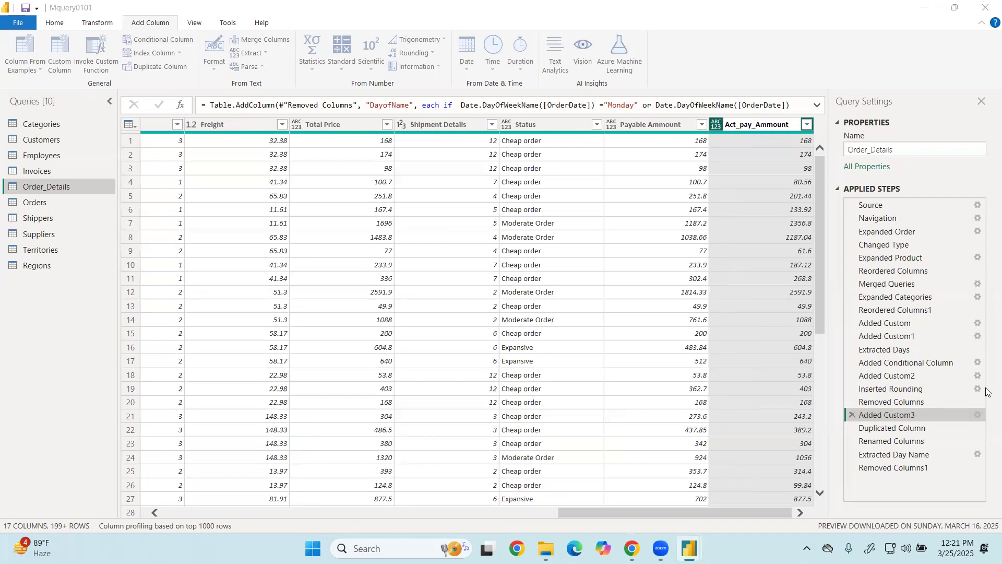
pyautogui.click(616, 300)
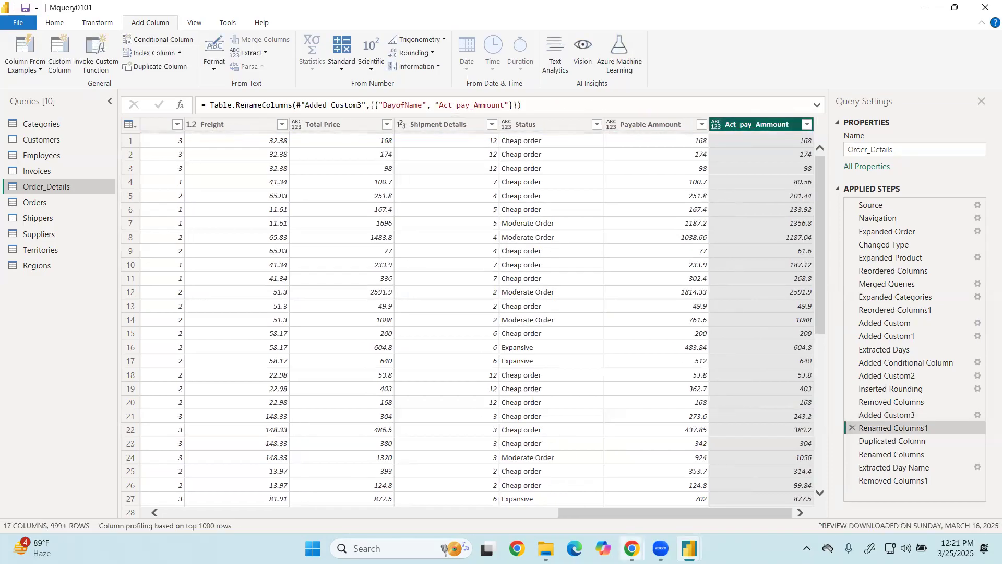
# Switch to WhatsApp in Chrome, post the copied if formula in the open Power BI group chat, and return to Power Query Editor
pyautogui.moveTo(632, 548)
pyautogui.click(538, 462)
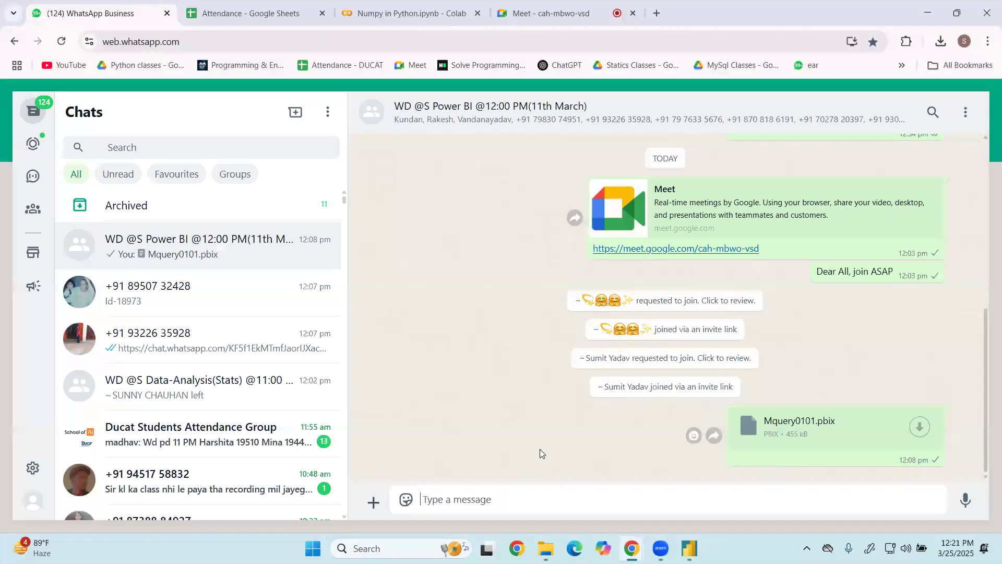
pyautogui.write('if  Date.DayOfWeekName([OrderDate]) ="Monday" or Date.DayOfWeekName([OrderDate]) ="Friday" then [Total Price] - [Total Price]*0.2  else if  (Date.DayOfWeekName([OrderDate]) ="Monday" or Date.DayOfWeekName([OrderDate]) ="Friday") and ([OrderDate] = Date.EndOfMonth([OrderDate])) then [Total Price] - [Total Price]*0.4 else if ([OrderDate] = Date.EndOfMonth([OrderDate])) then [Total Price] - [Total Price]*0.3  else  [Total Price]')
pyautogui.press('Return')
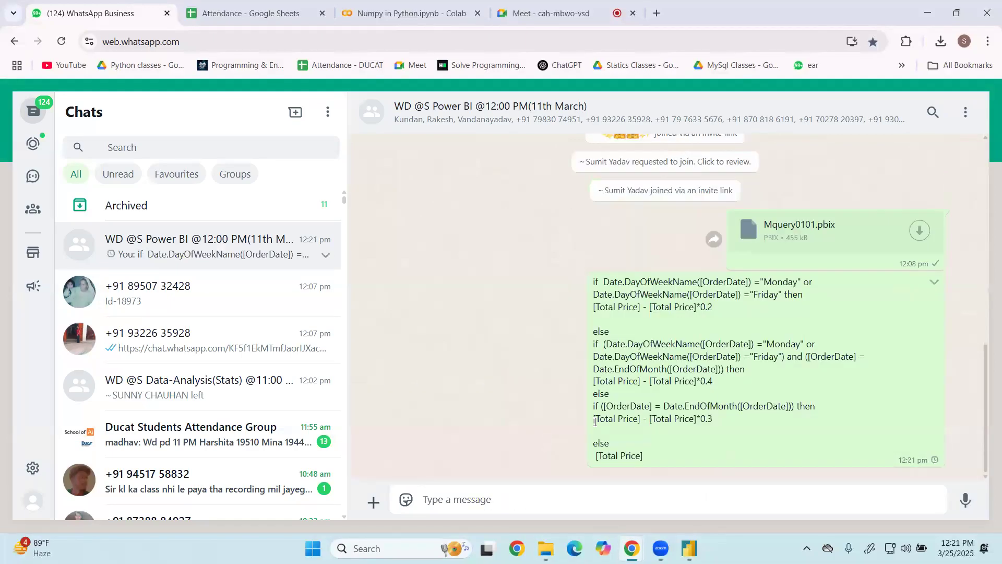
pyautogui.moveTo(689, 548)
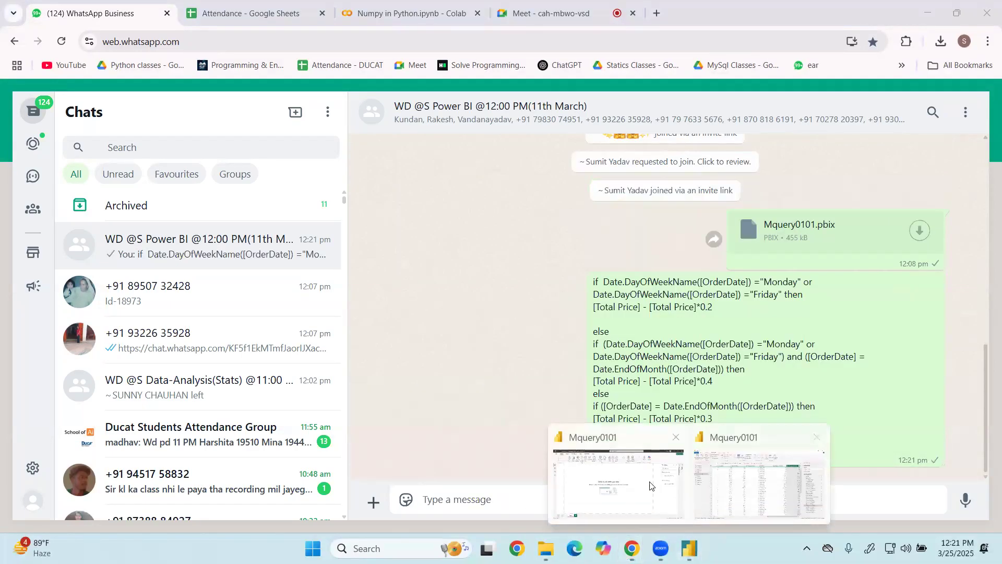
pyautogui.click(733, 468)
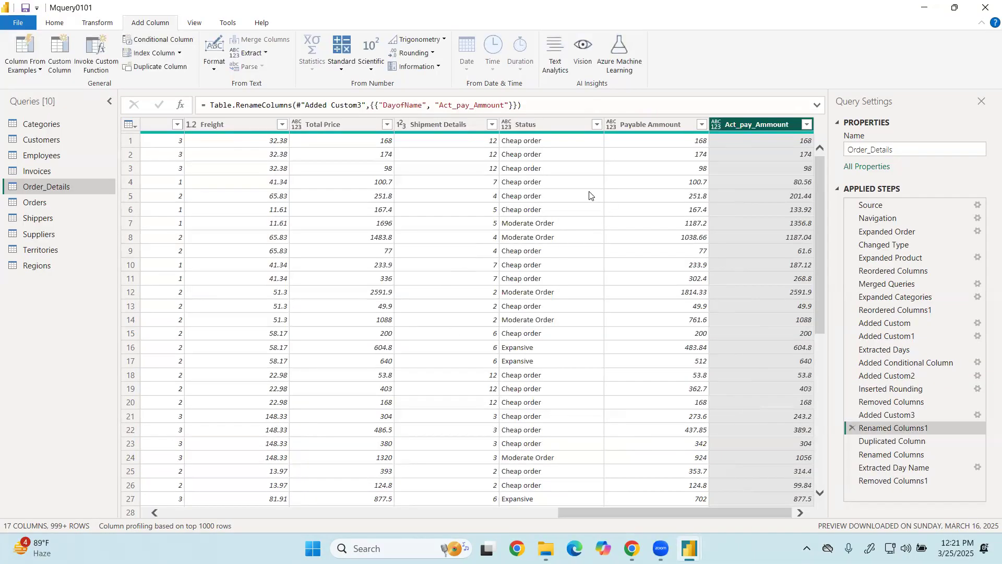
# Filter the OrderDate column to show only 7/31/1996
pyautogui.moveTo(585, 516); pyautogui.dragTo(373, 514)
pyautogui.click(572, 124)
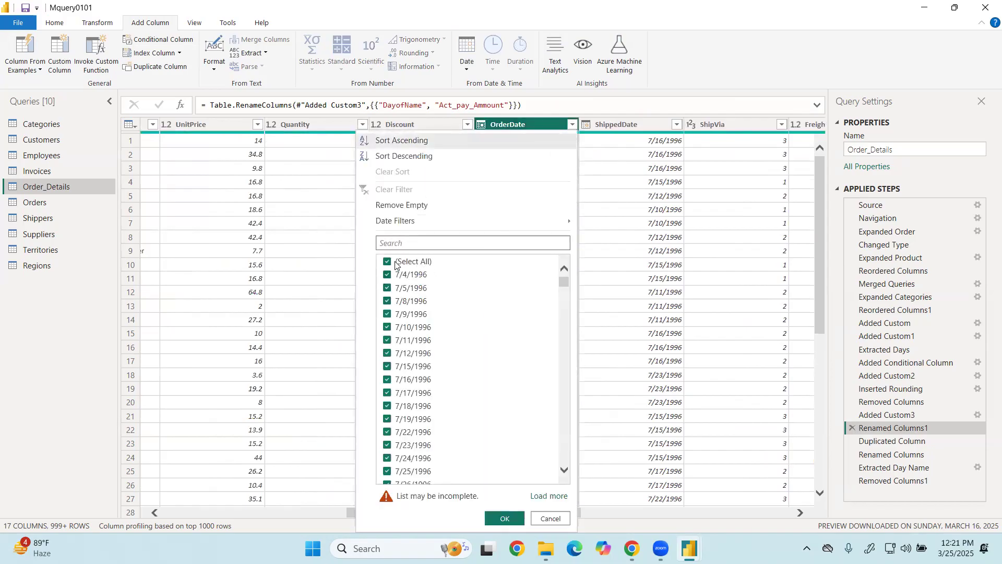
pyautogui.click(387, 262)
pyautogui.scroll(-3, 391, 289)
pyautogui.click(388, 420)
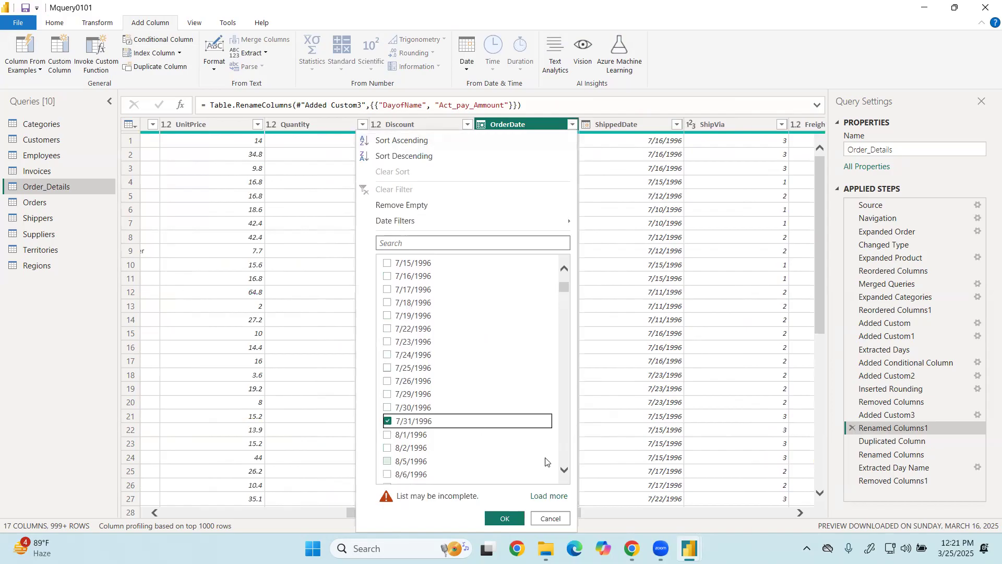
pyautogui.click(492, 518)
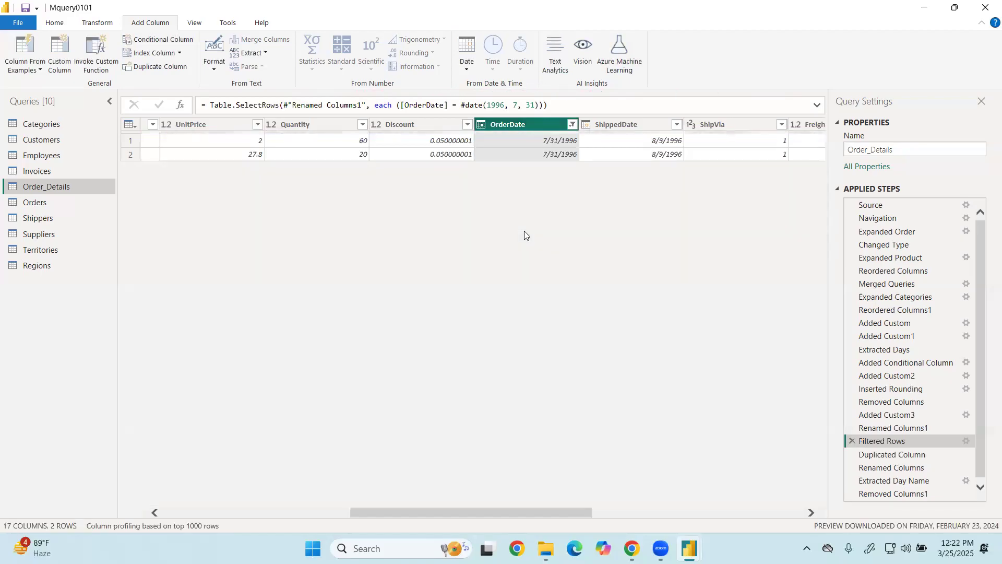
# Check the first filtered row from OrderDate through Total Price and Payable Ammount to Act_pay_Ammount
pyautogui.click(492, 144)
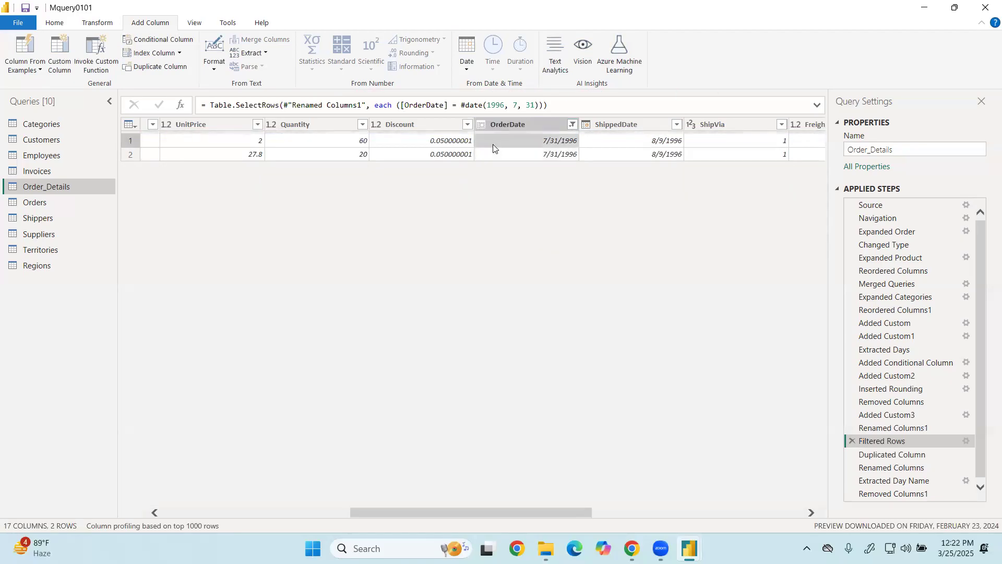
pyautogui.press('Right')
pyautogui.press('Right')
pyautogui.press('Right')
pyautogui.press('Right')
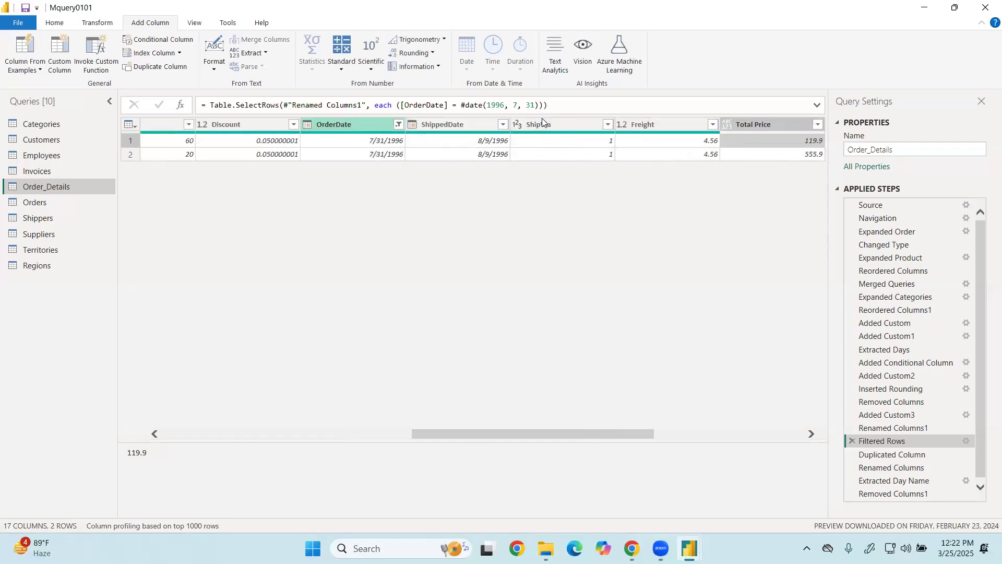
pyautogui.press('Right')
pyautogui.press('Left')
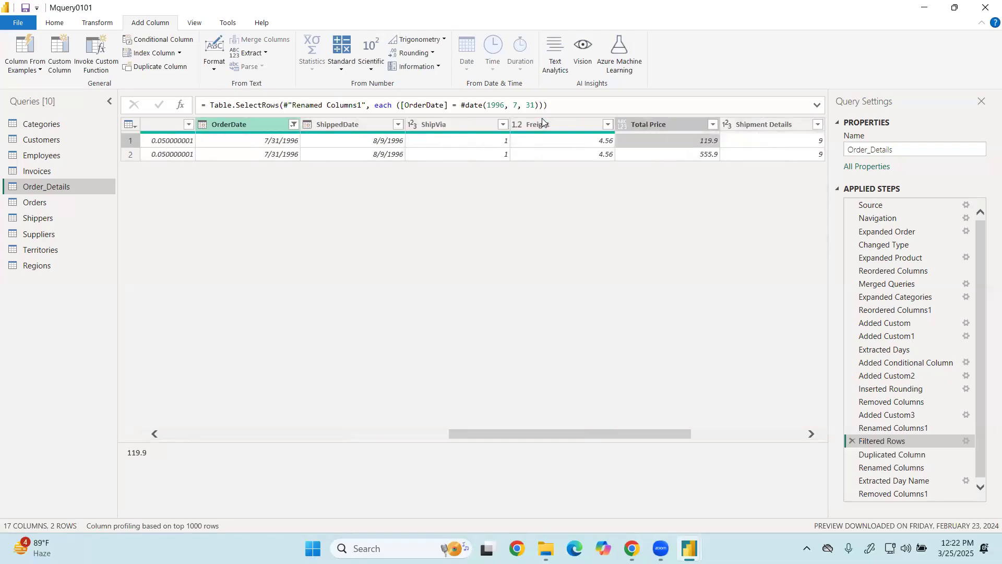
pyautogui.press('Right')
pyautogui.press('Right')
pyautogui.press('Right')
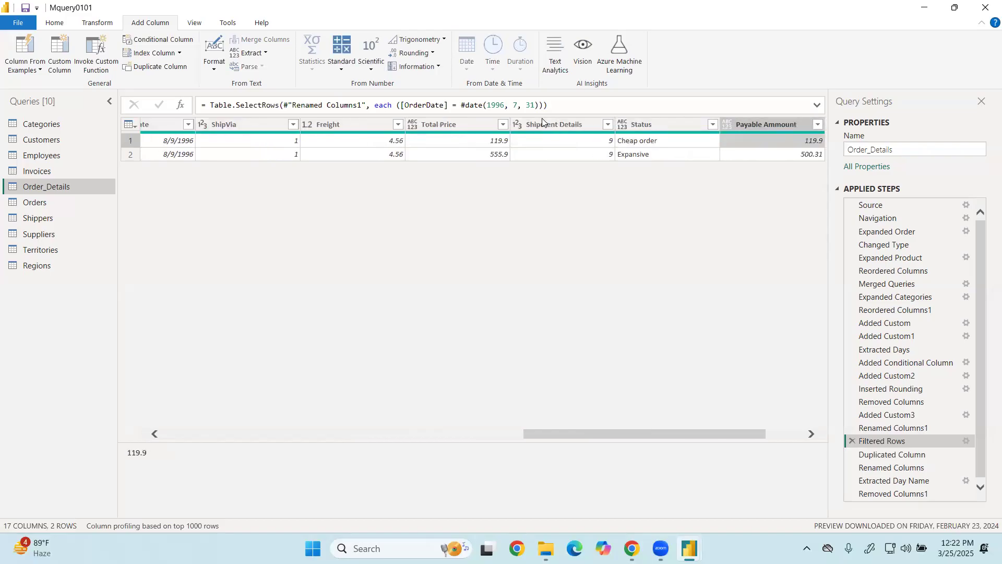
pyautogui.press('Right')
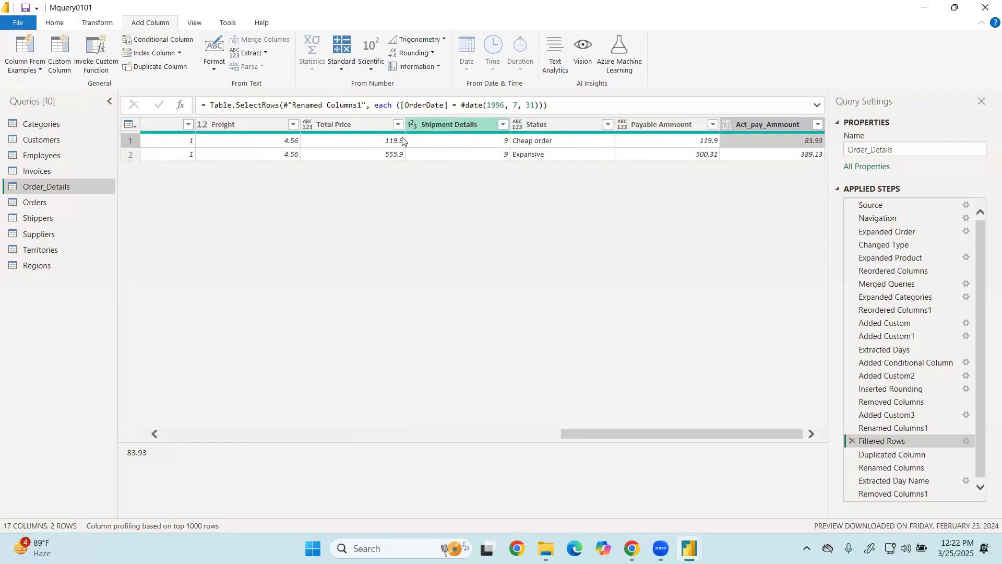
# Compare Total Price with Act_pay_Ammount in the second filtered row
pyautogui.click(333, 152)
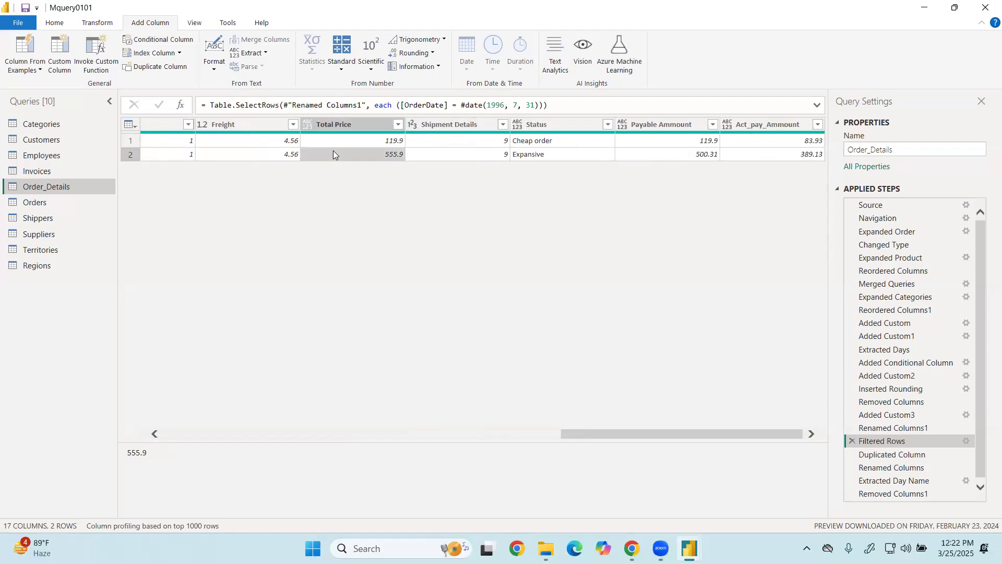
pyautogui.press('Right')
pyautogui.press('Right')
pyautogui.press('Right')
pyautogui.press('Right')
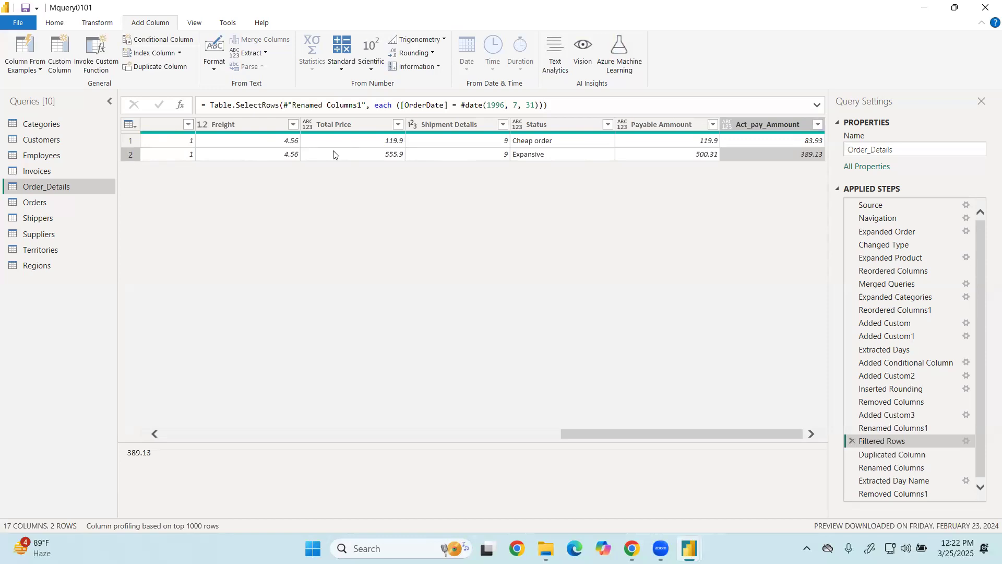
# Delete the Filtered Rows step from the Order_Details query and confirm the deletion
pyautogui.click(852, 441)
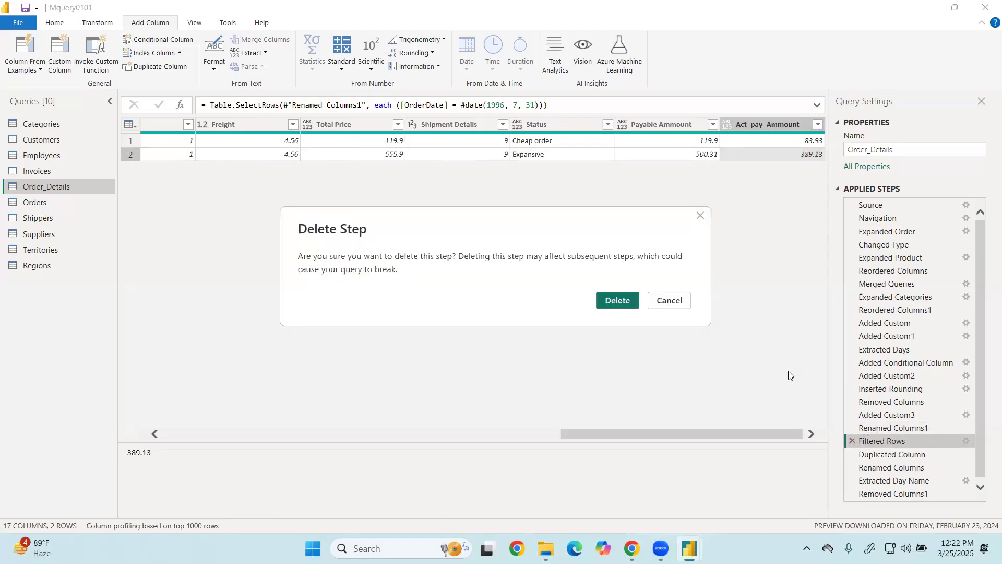
pyautogui.click(618, 298)
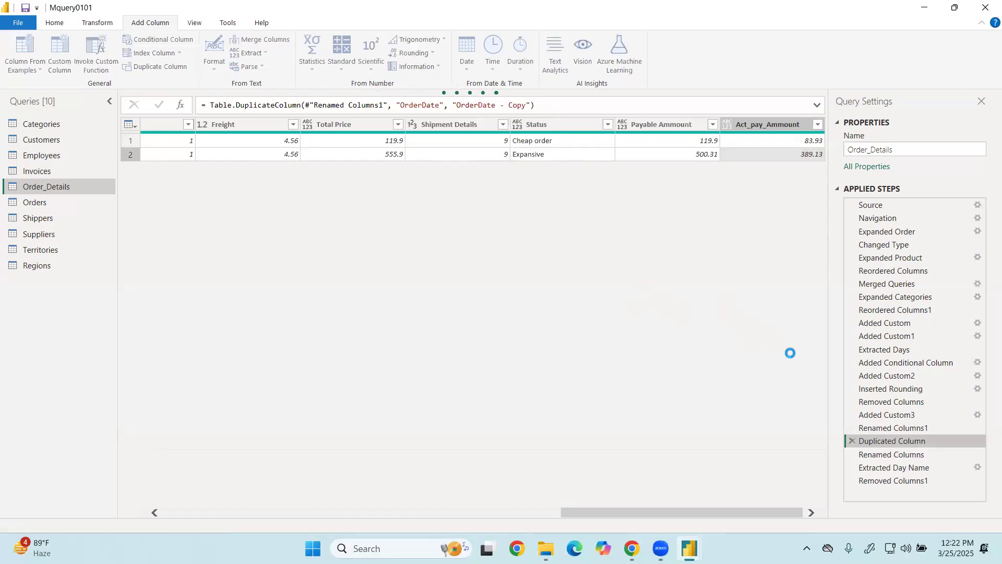
pyautogui.scroll(-5, 626, 351)
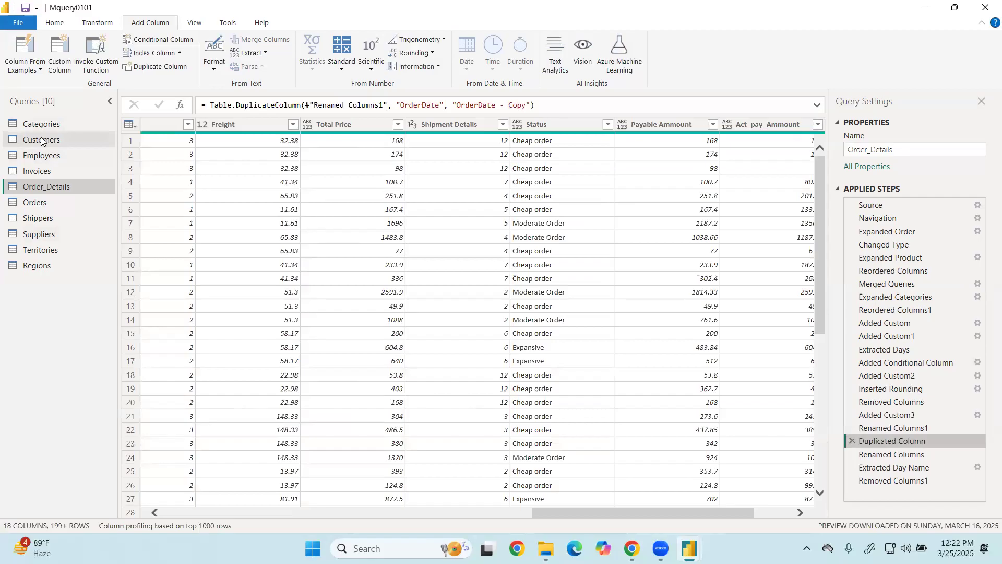
# Reopen the Added Custom3 step to review its nested if formula, and close it without edits
pyautogui.doubleClick(893, 416)
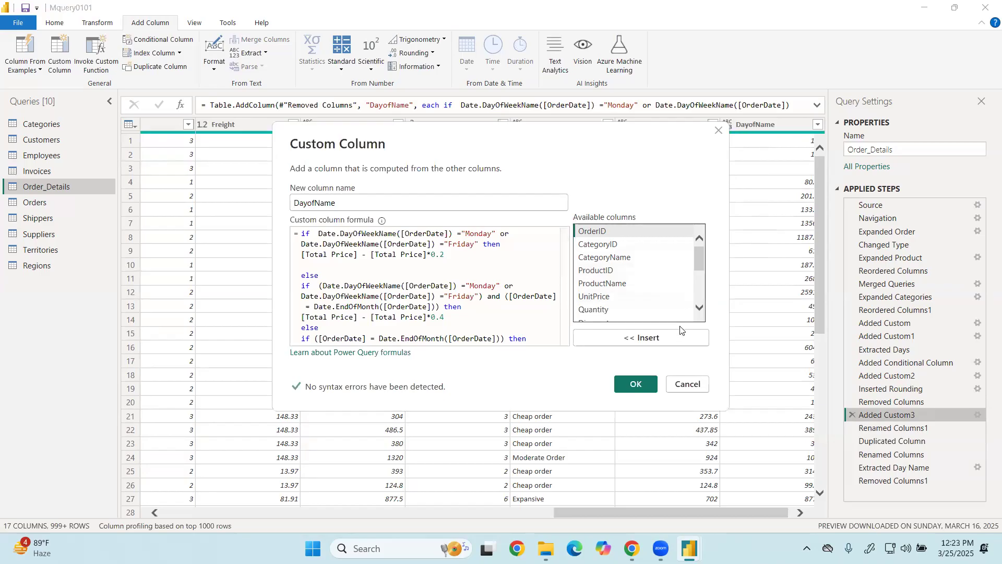
pyautogui.click(630, 384)
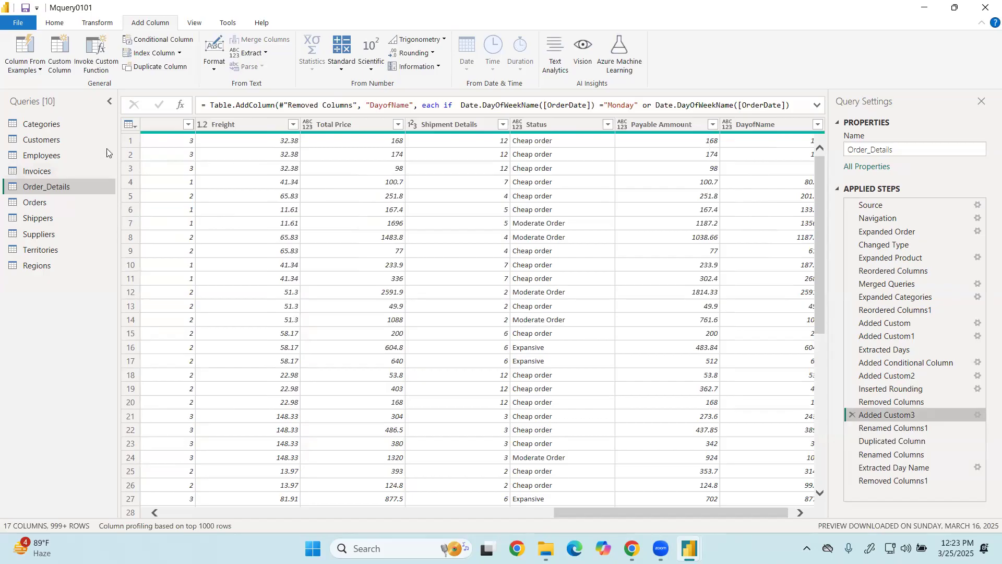
# Open the Employees query and change the BirthDate column's data type to Date
pyautogui.click(77, 140)
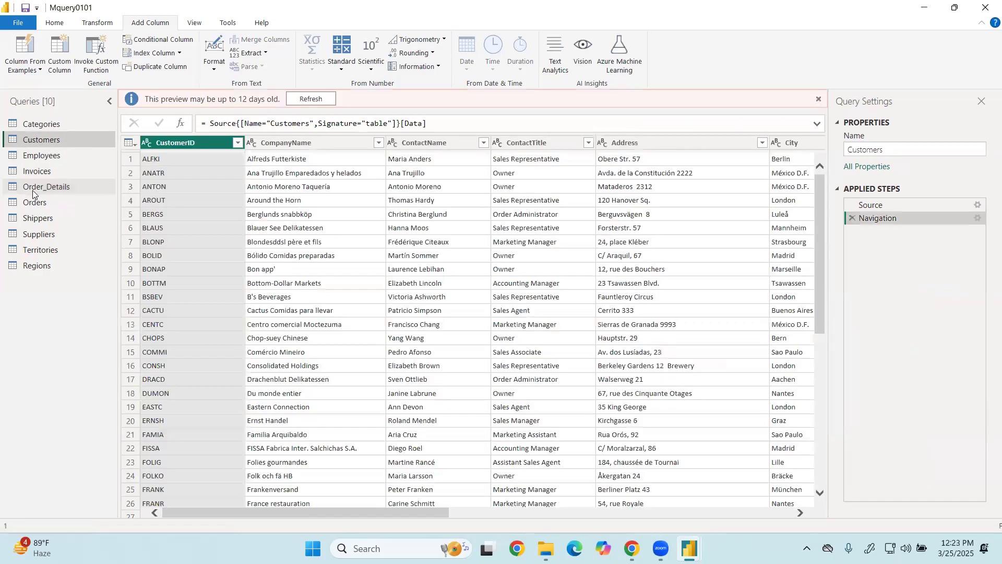
pyautogui.click(47, 155)
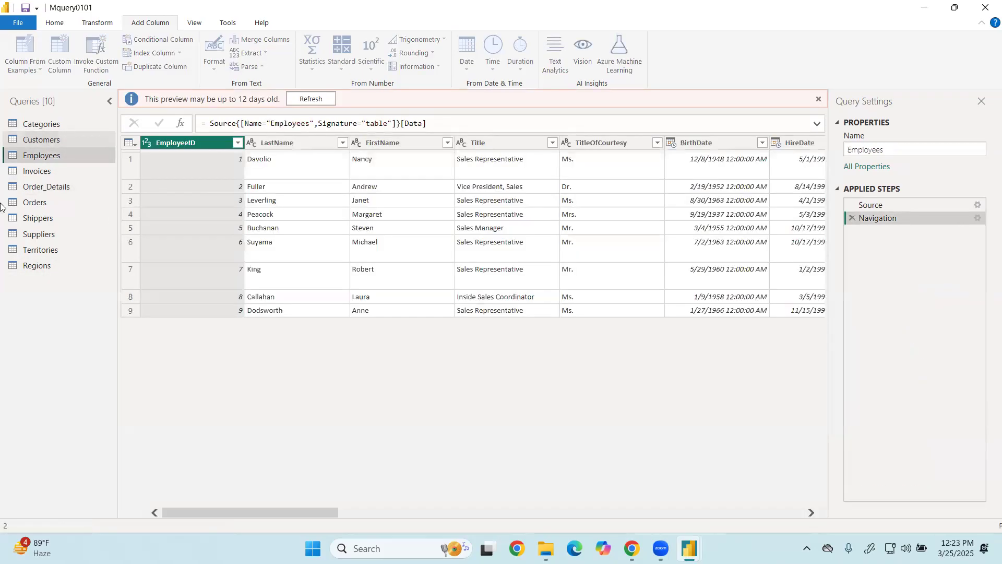
pyautogui.click(671, 143)
pyautogui.click(692, 227)
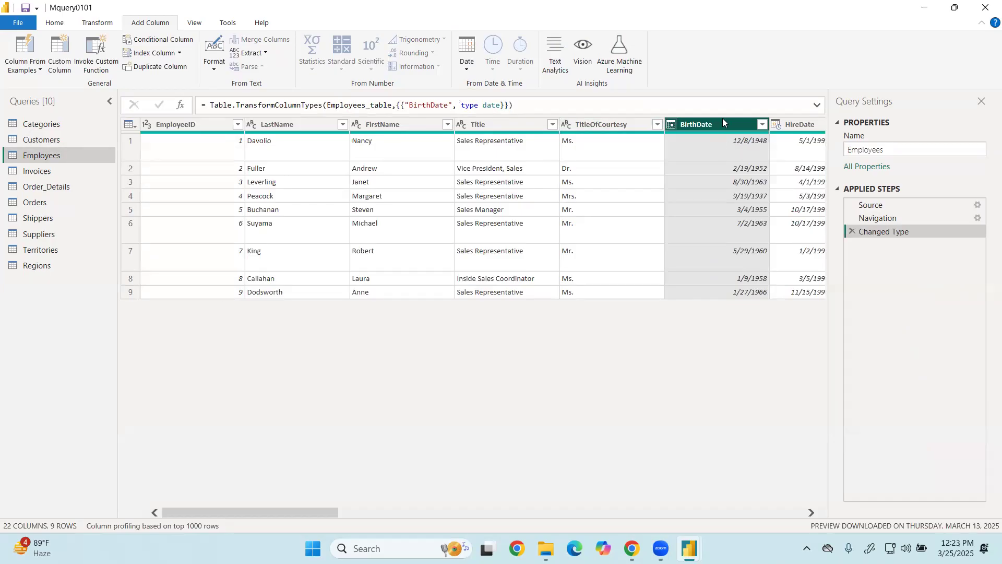
pyautogui.click(468, 66)
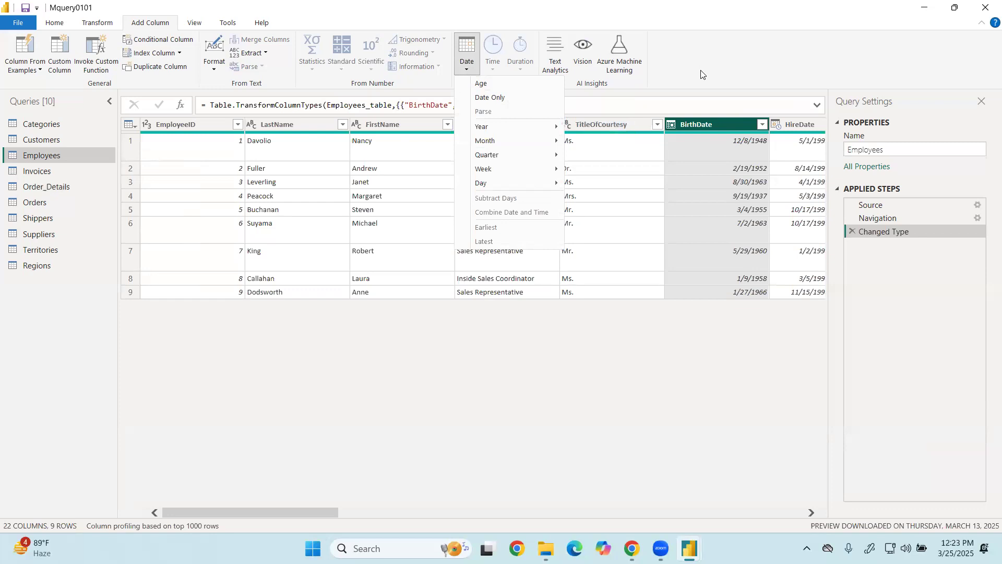
pyautogui.click(715, 68)
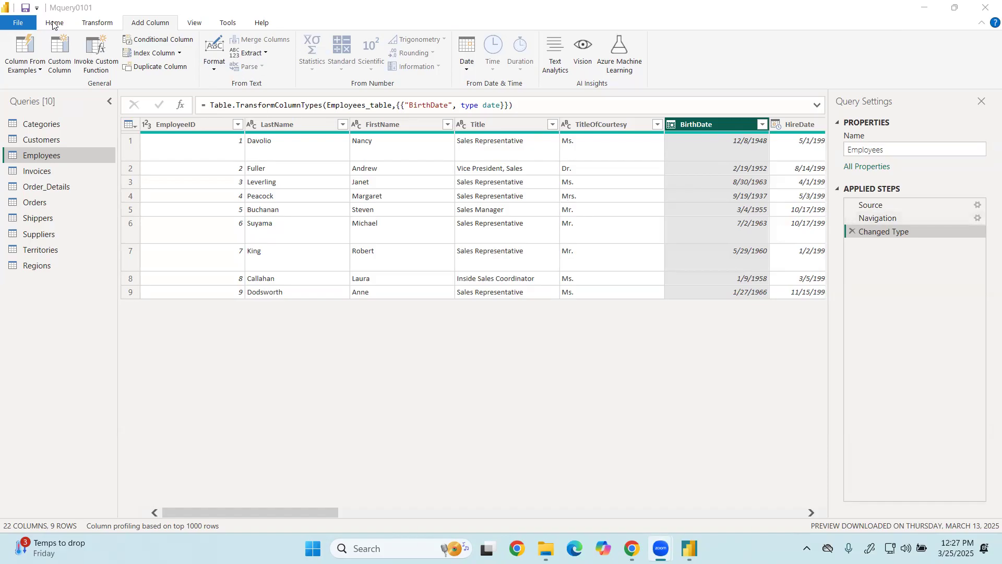
# Start a new custom column in the Employees query and name it Age
pyautogui.click(65, 59)
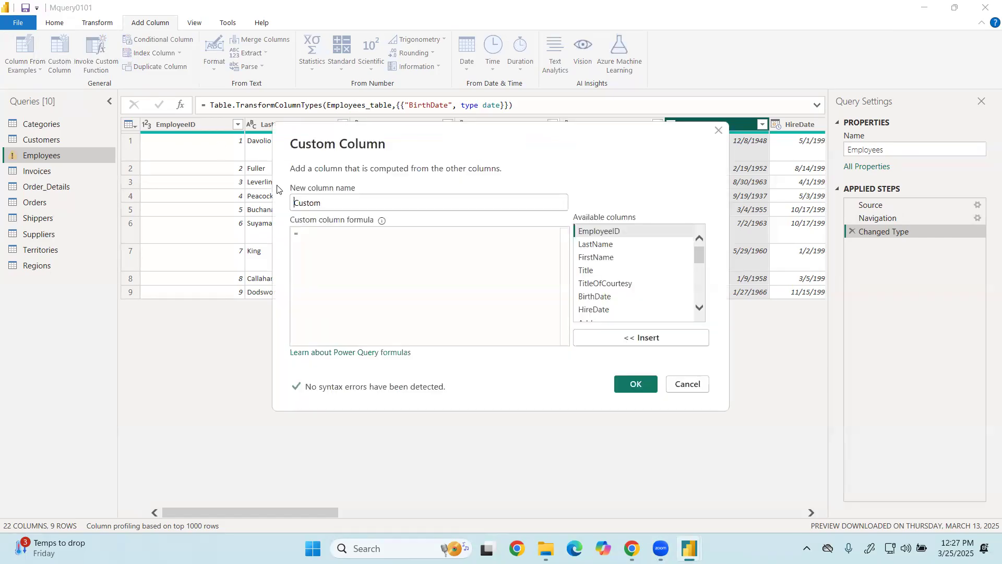
pyautogui.press('BackSpace')
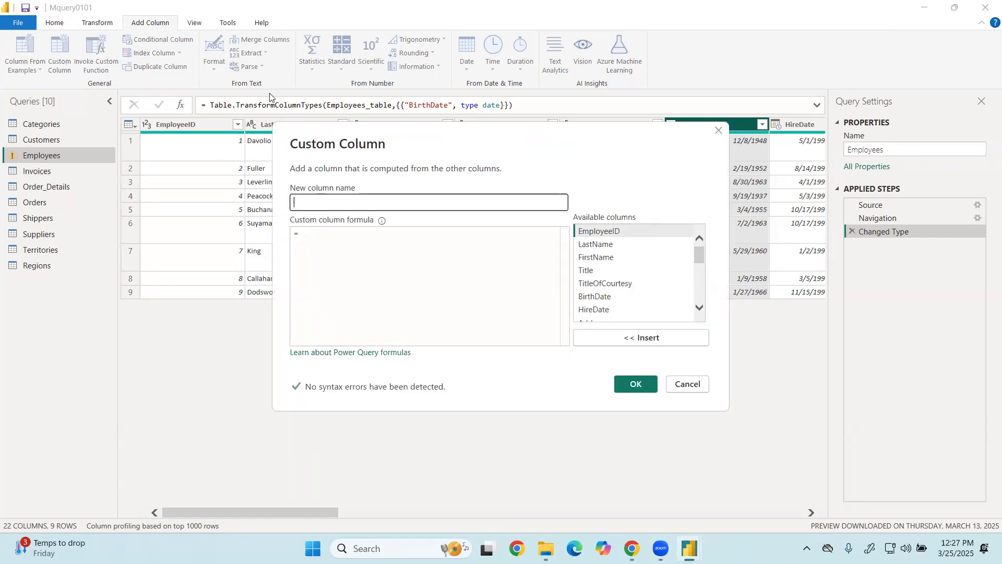
pyautogui.write('Age')
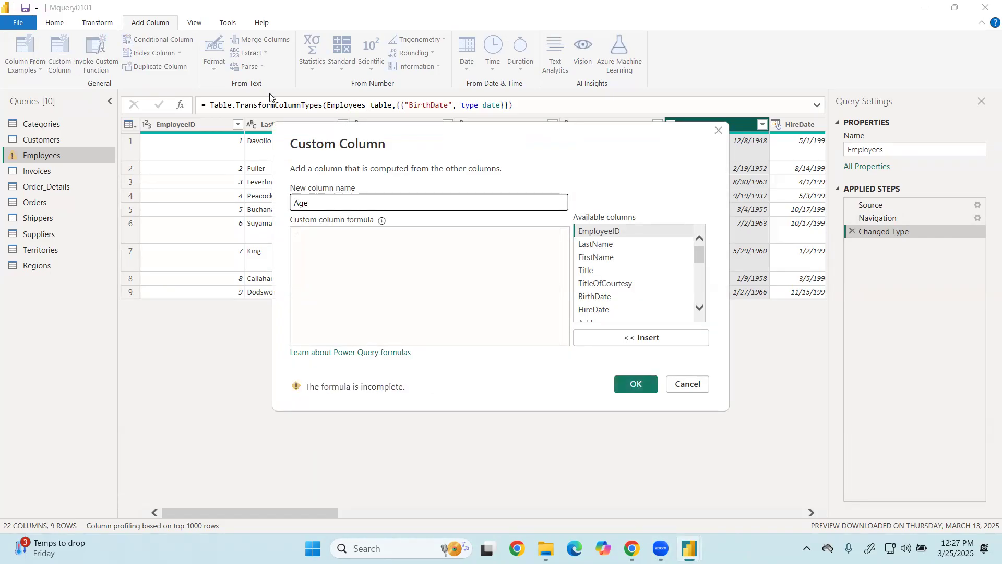
pyautogui.press('Tab')
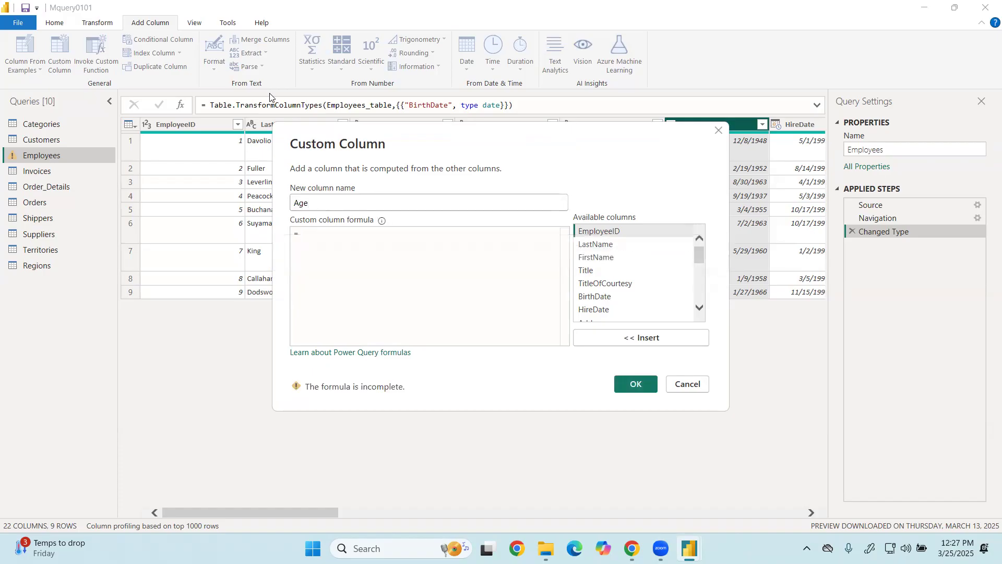
pyautogui.press('Escape')
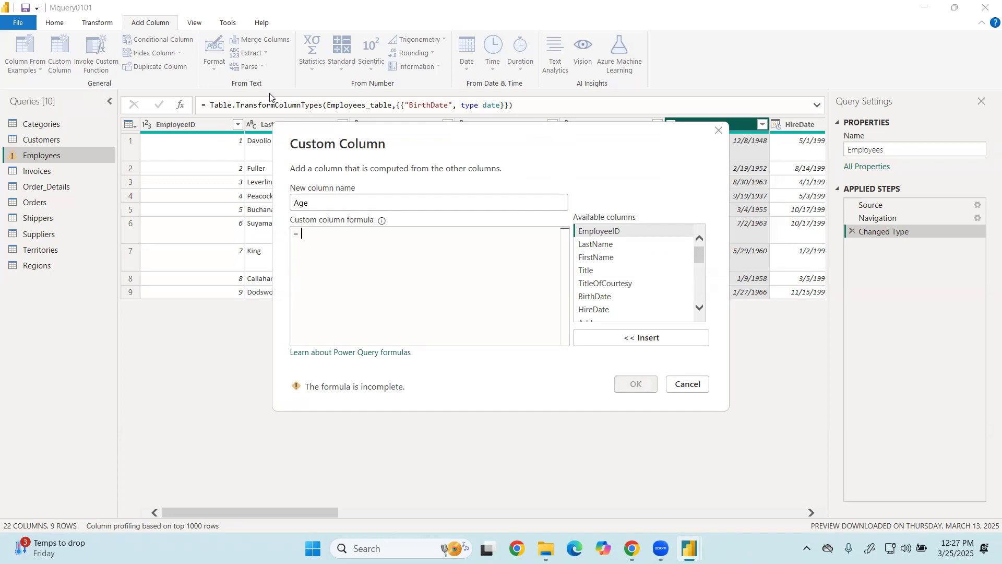
pyautogui.write('date')
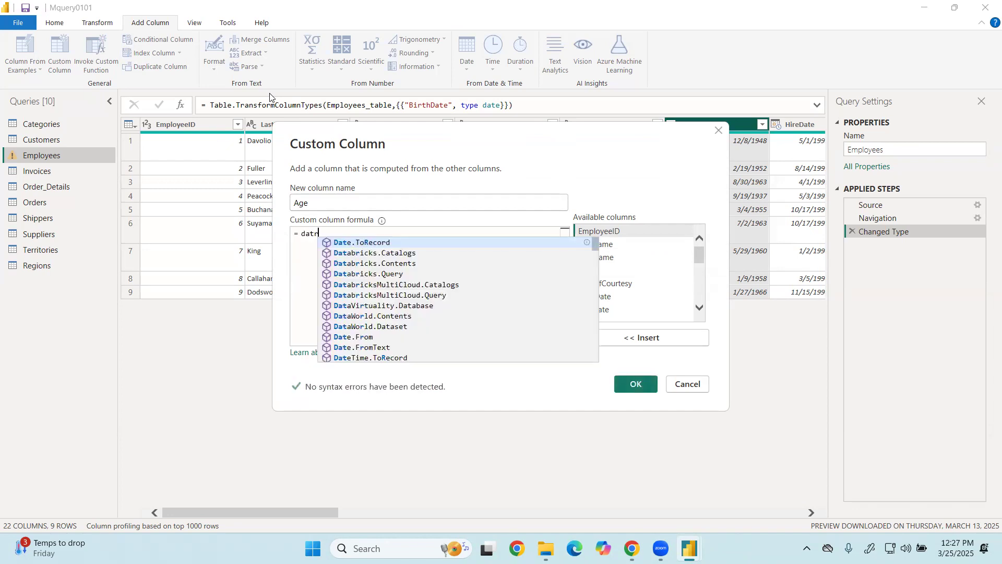
pyautogui.press('Down')
pyautogui.press('Down')
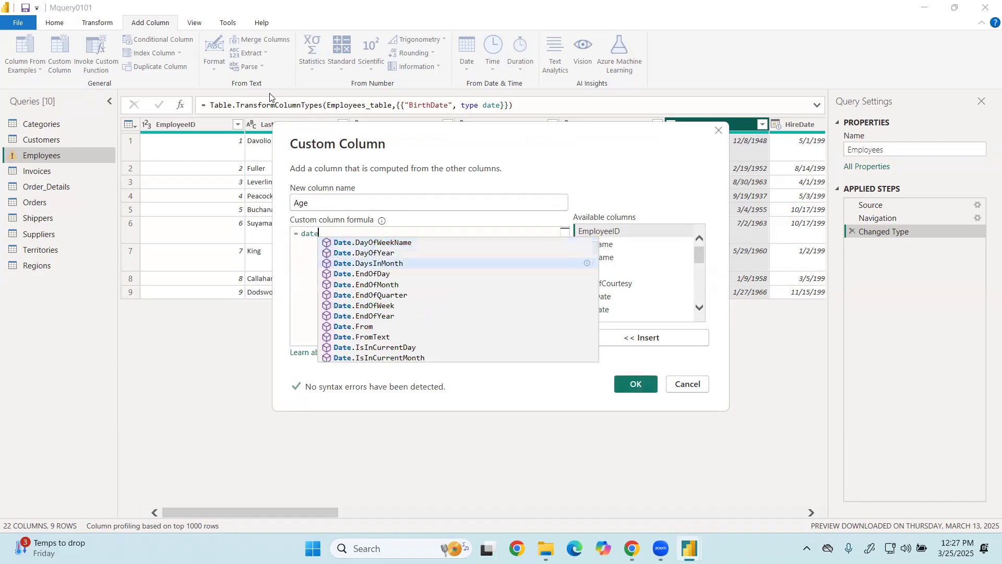
pyautogui.press('BackSpace')
pyautogui.press('BackSpace')
pyautogui.press('BackSpace')
pyautogui.press('BackSpace')
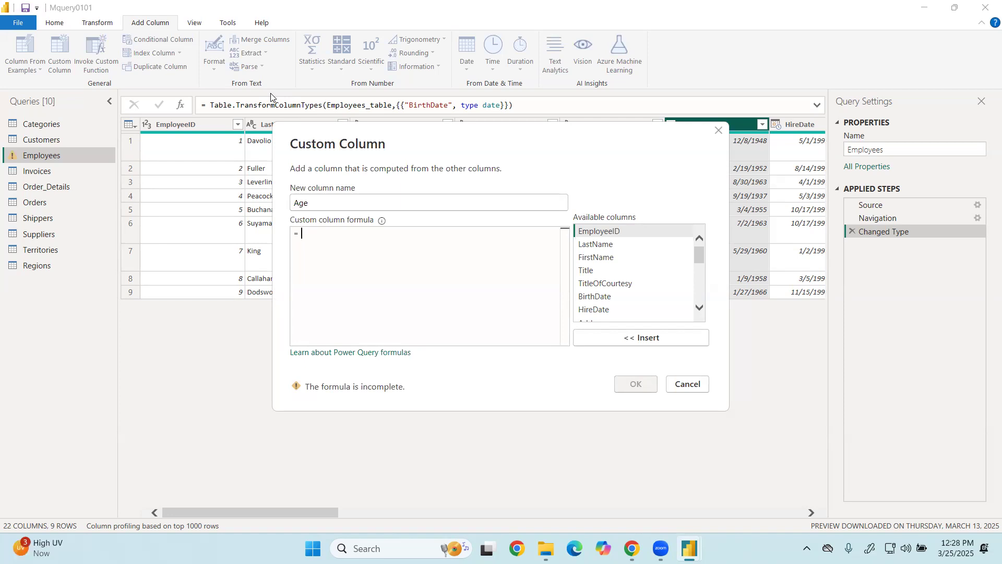
pyautogui.write('date')
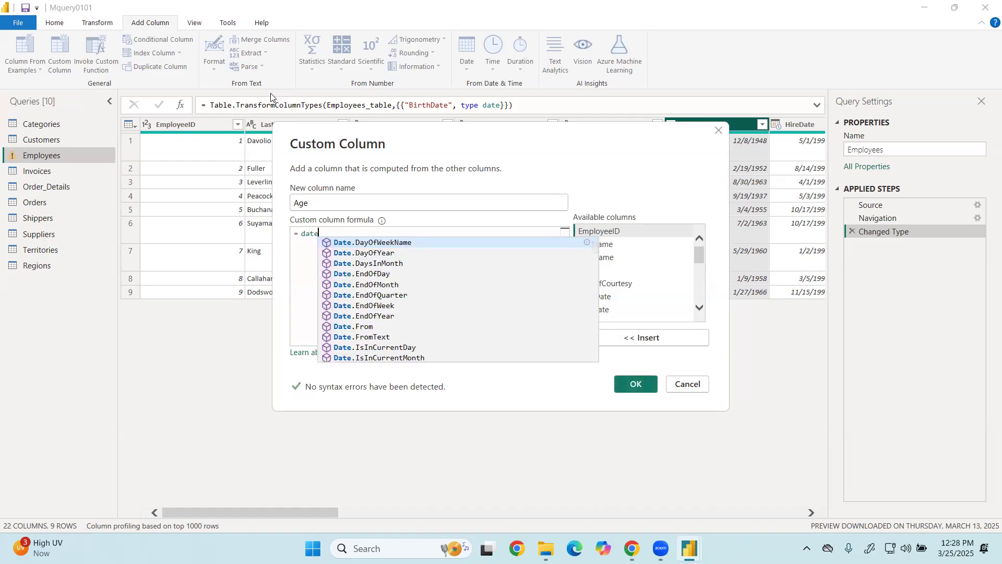
pyautogui.write('.d')
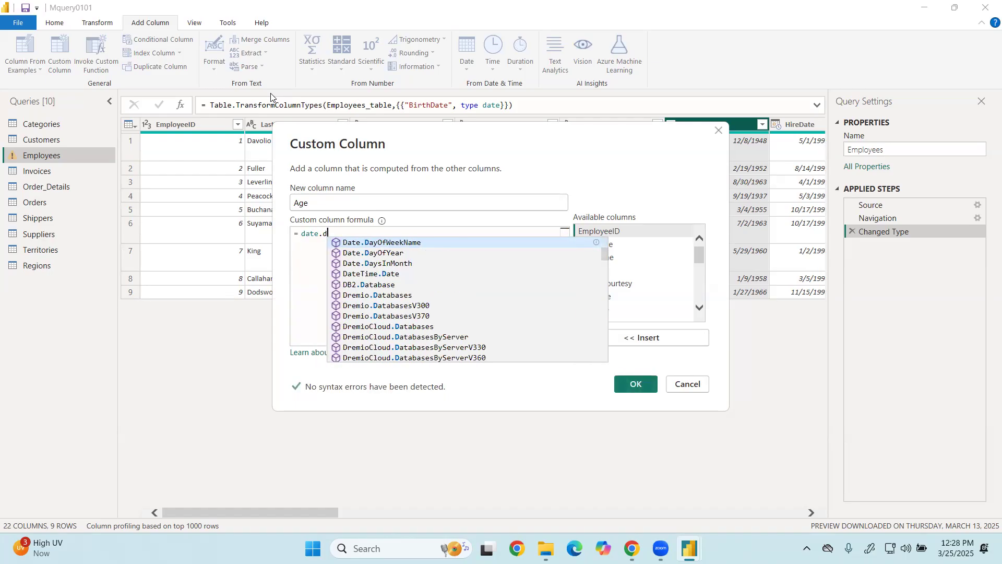
pyautogui.press('BackSpace')
pyautogui.press('BackSpace')
pyautogui.press('BackSpace')
pyautogui.press('BackSpace')
pyautogui.press('BackSpace')
pyautogui.write('day')
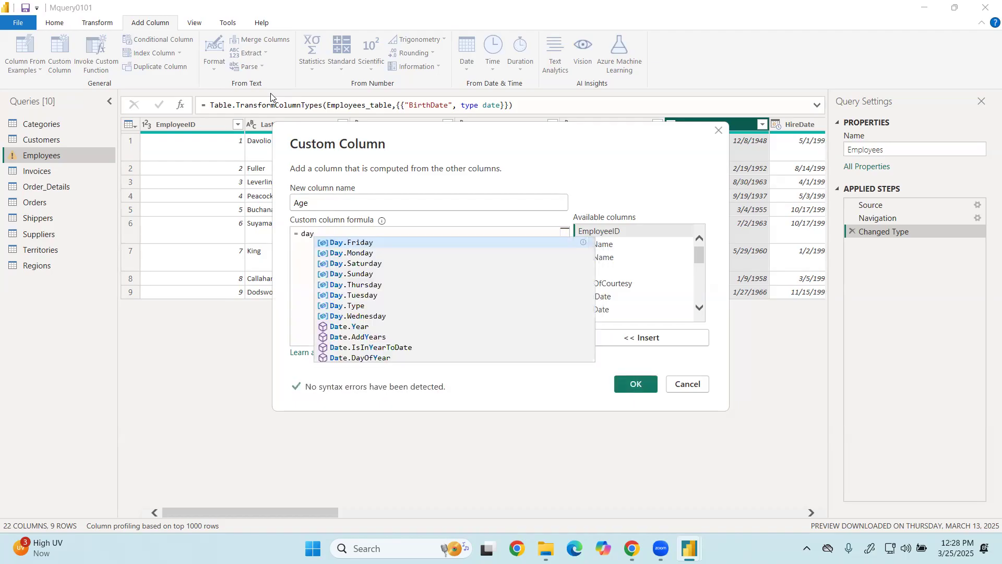
pyautogui.press('Down')
pyautogui.write('(')
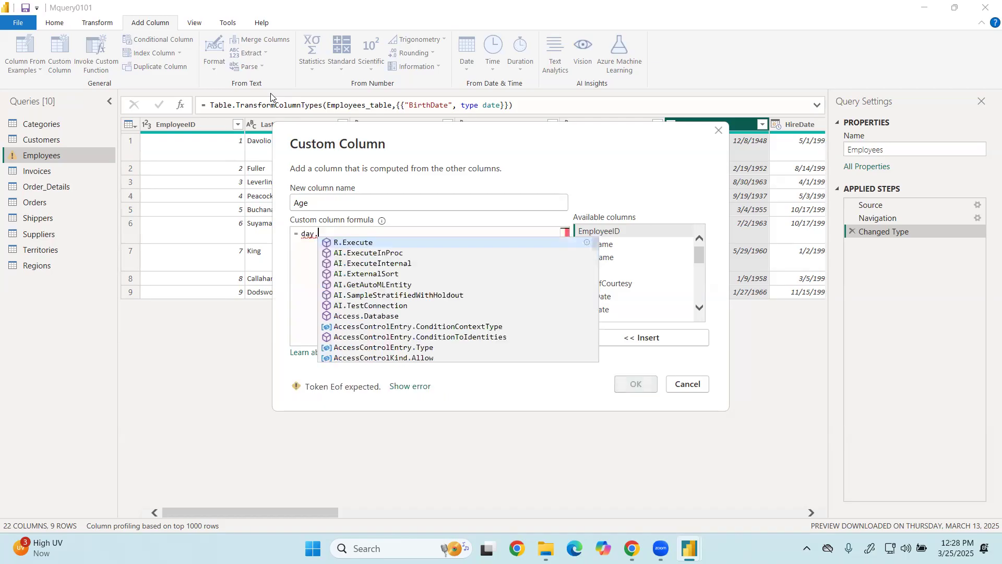
pyautogui.press('BackSpace')
pyautogui.press('BackSpace')
pyautogui.press('BackSpace')
pyautogui.press('BackSpace')
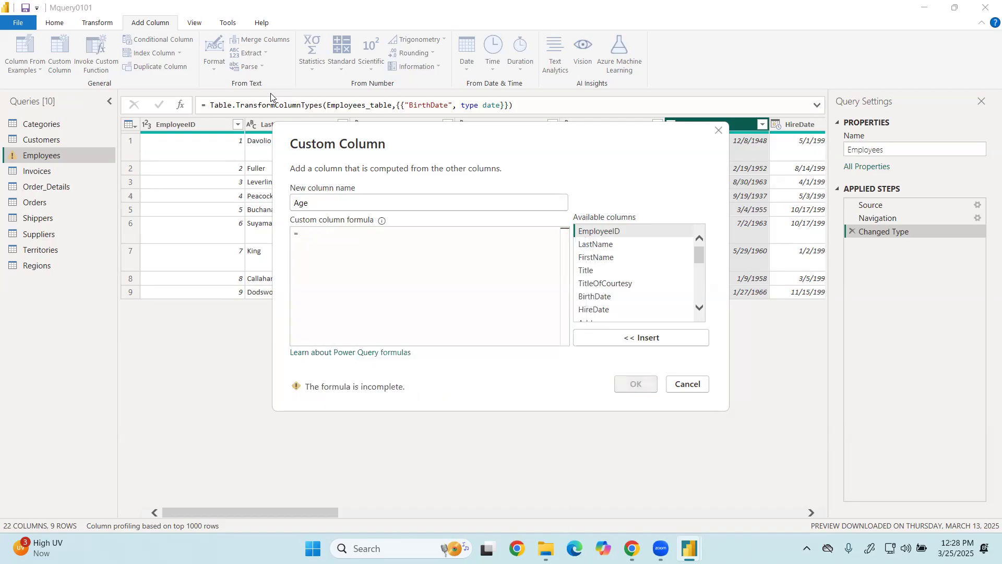
# Enter Date.IsInCurrentDay() as the Age column formula and add the column
pyautogui.write('date.')
pyautogui.press('BackSpace')
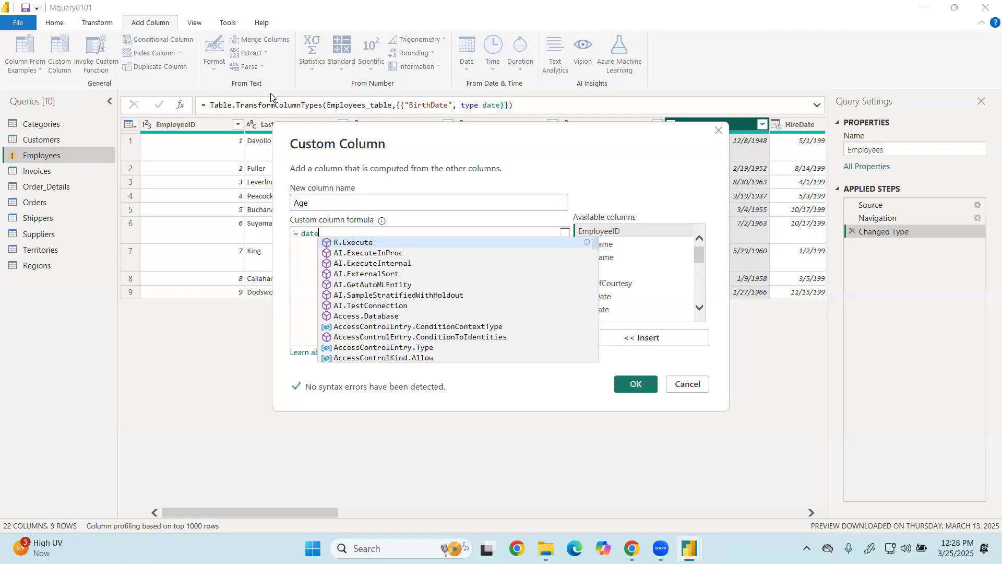
pyautogui.press('Down')
pyautogui.press('Down')
pyautogui.press('Down')
pyautogui.press('Down')
pyautogui.press('Down')
pyautogui.press('Down')
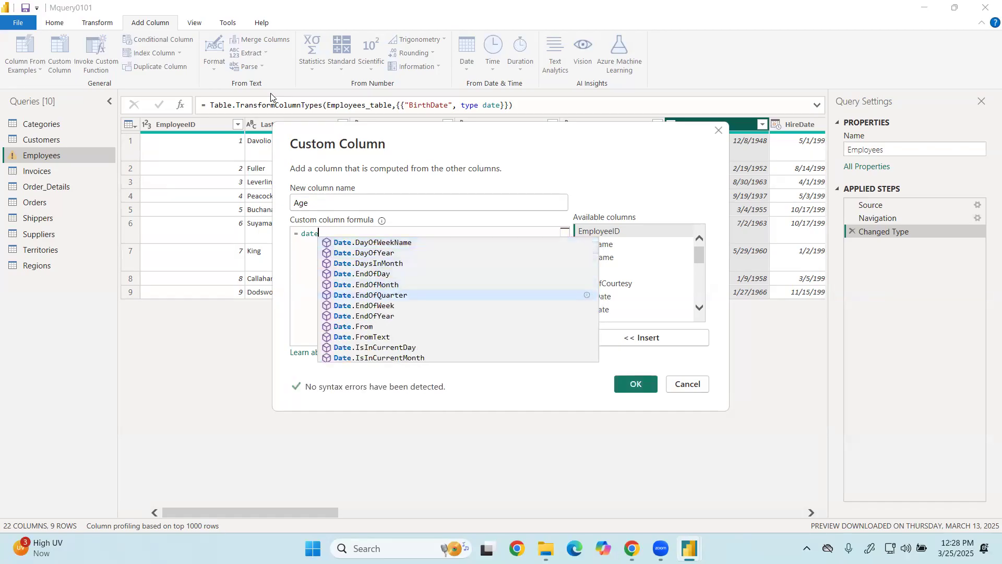
pyautogui.press('Up')
pyautogui.press('Up')
pyautogui.press('Up')
pyautogui.press('Up')
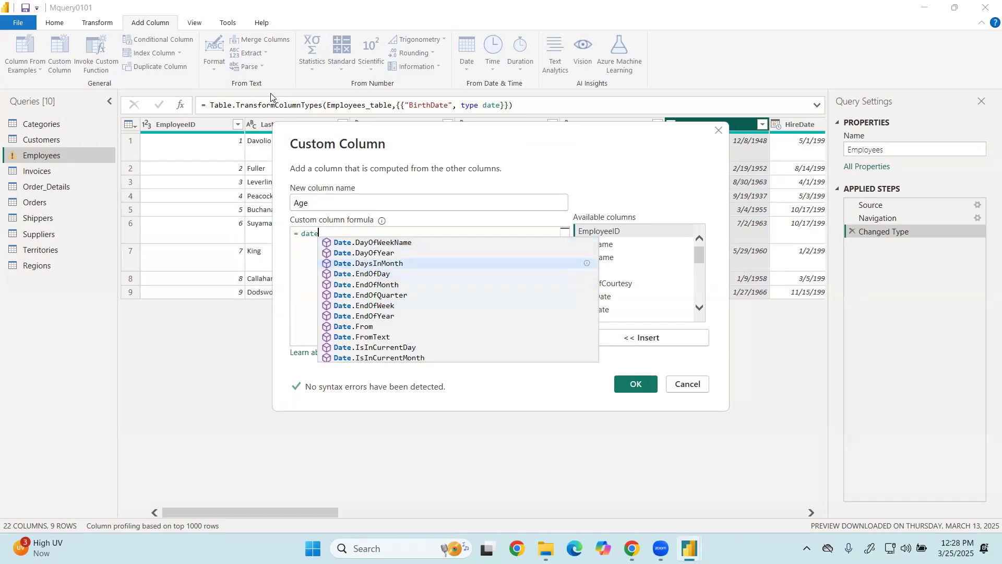
pyautogui.press('Down')
pyautogui.press('Down')
pyautogui.press('Down')
pyautogui.press('Down')
pyautogui.press('Down')
pyautogui.press('Down')
pyautogui.press('Down')
pyautogui.press('Down')
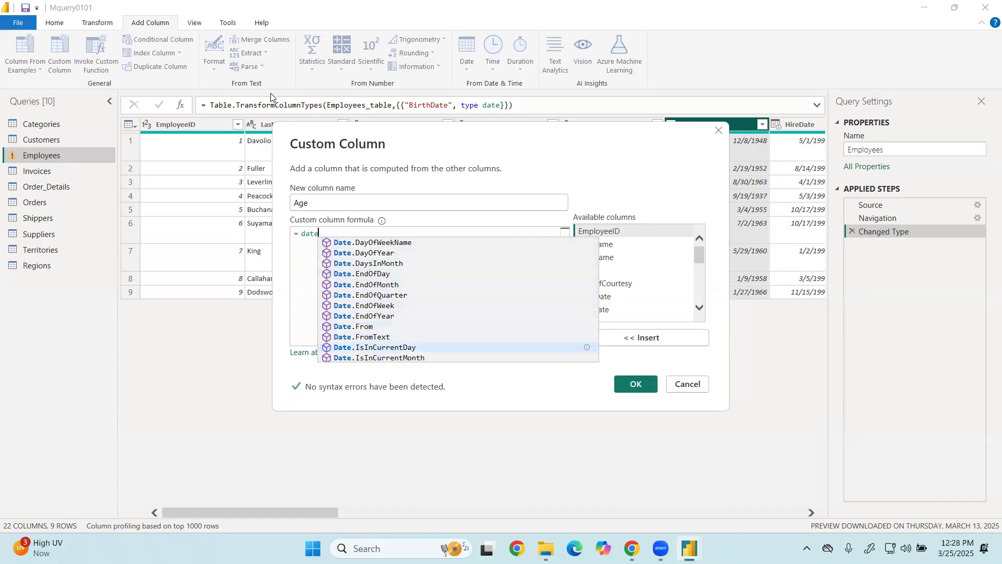
pyautogui.press('Tab')
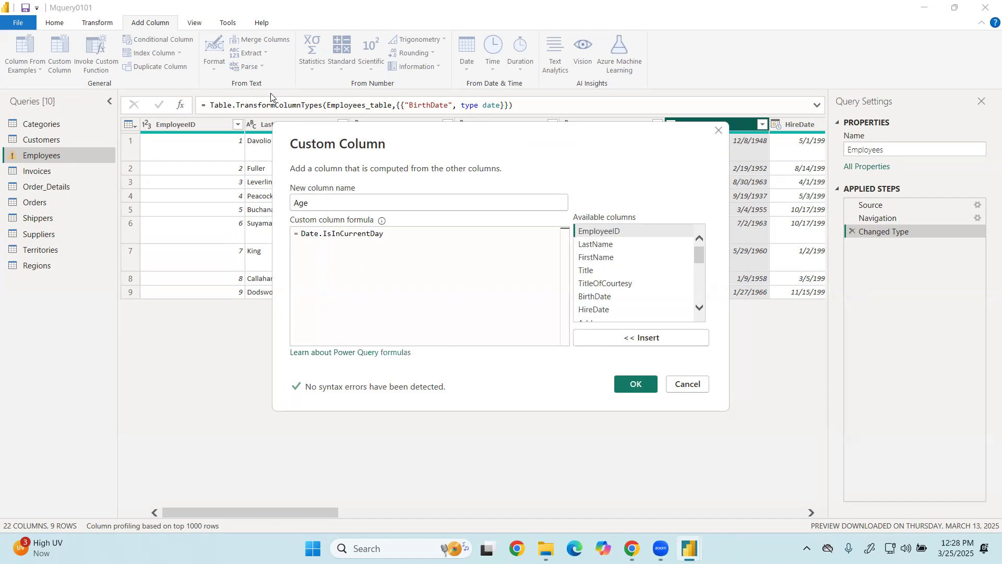
pyautogui.write('()')
pyautogui.click(632, 384)
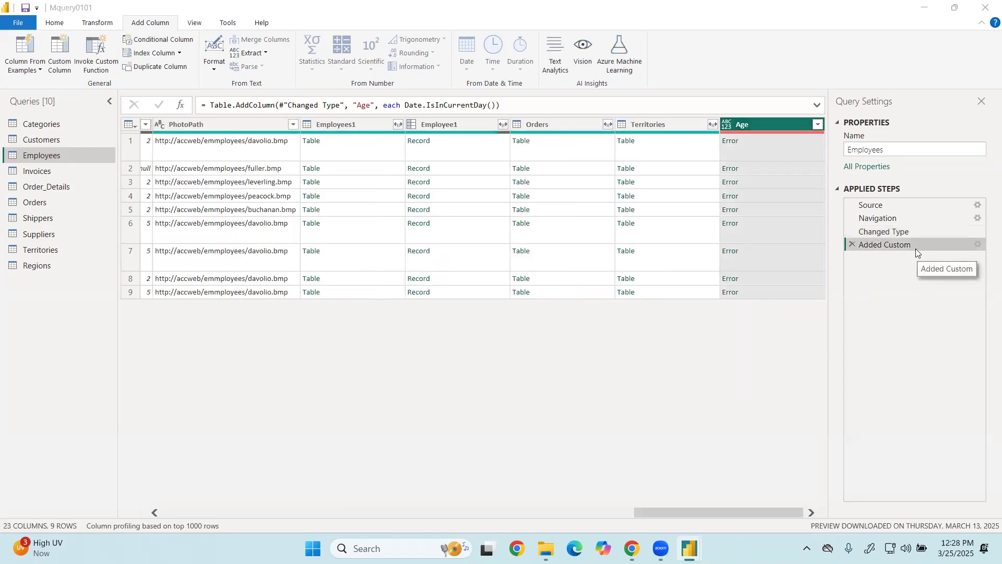
# Reopen the Added Custom step, replace the Age formula with DateTime.LocalNow(), and apply it
pyautogui.doubleClick(886, 245)
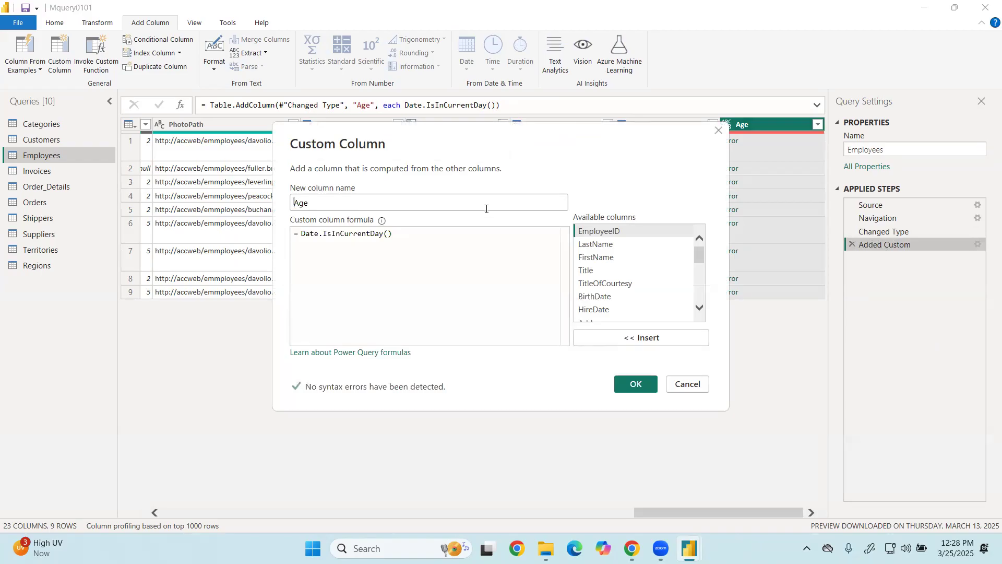
pyautogui.click(464, 250)
pyautogui.moveTo(459, 246); pyautogui.dragTo(293, 230)
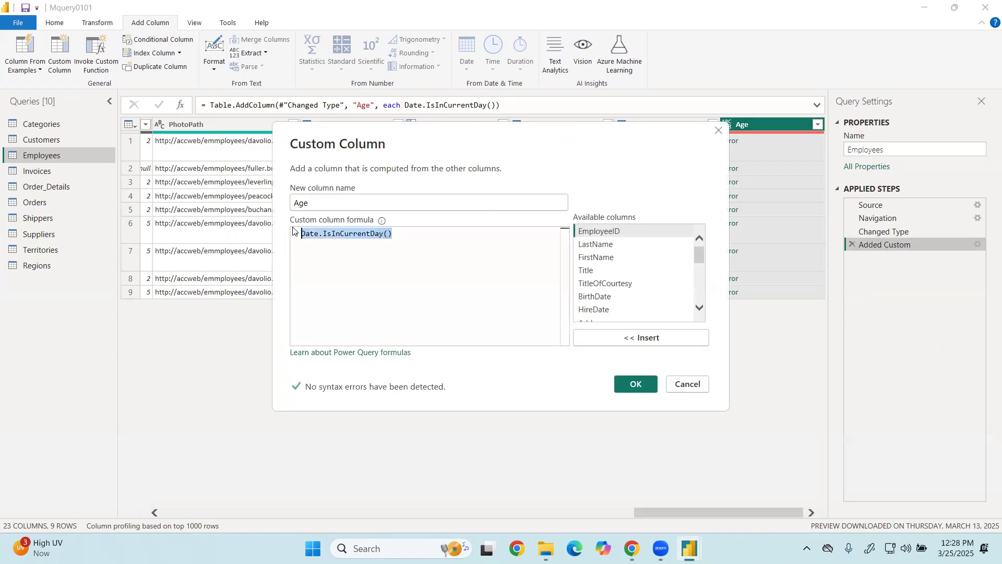
pyautogui.press('BackSpace')
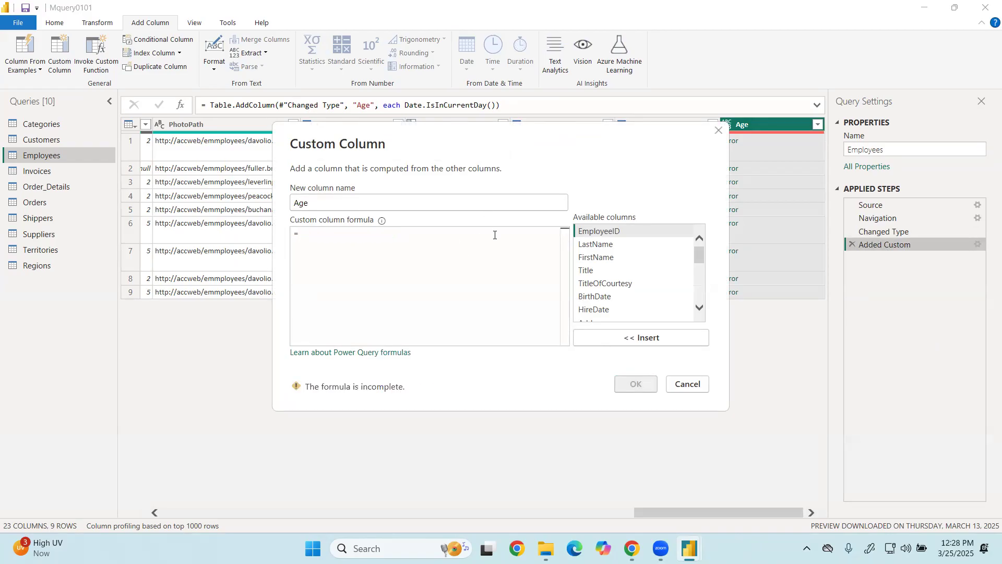
pyautogui.write('cur')
pyautogui.press('BackSpace')
pyautogui.press('BackSpace')
pyautogui.press('BackSpace')
pyautogui.write('noi')
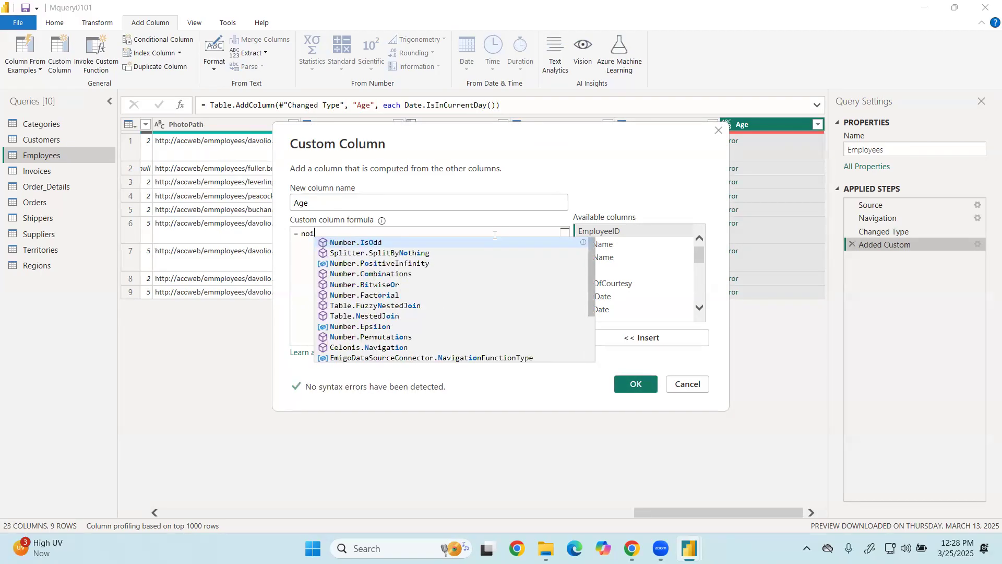
pyautogui.press('BackSpace')
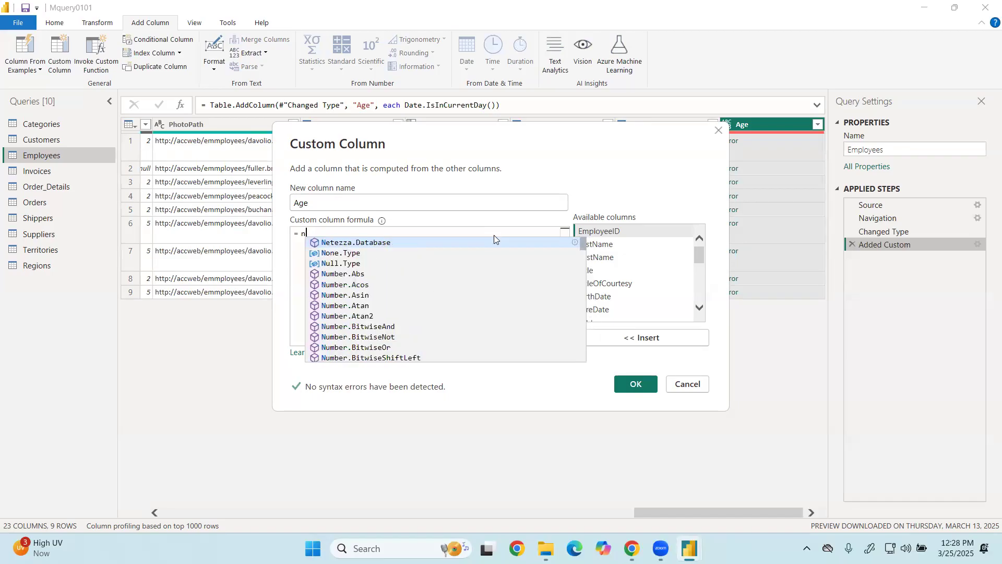
pyautogui.write('w')
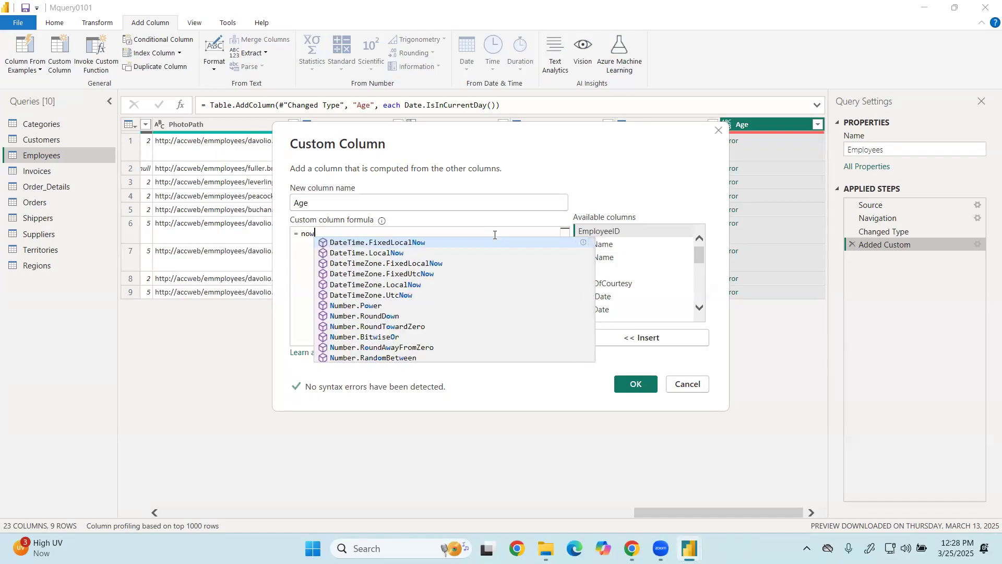
pyautogui.press('Down')
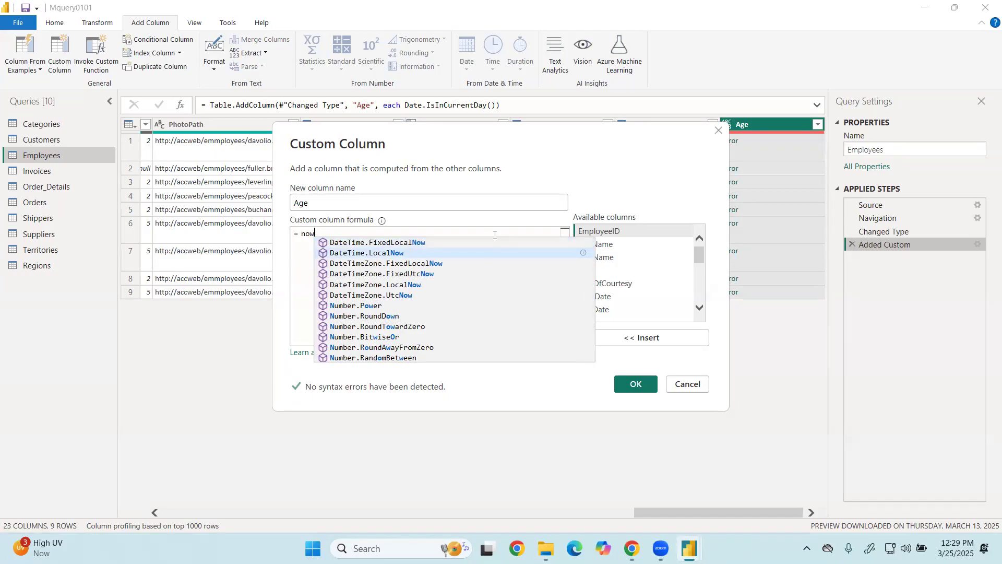
pyautogui.press('Tab')
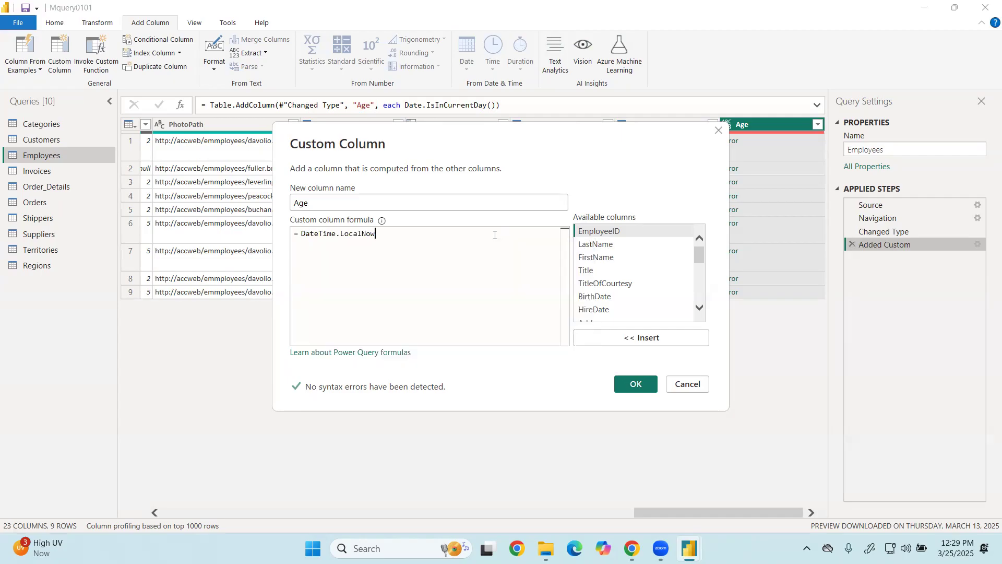
pyautogui.write('()')
pyautogui.click(647, 386)
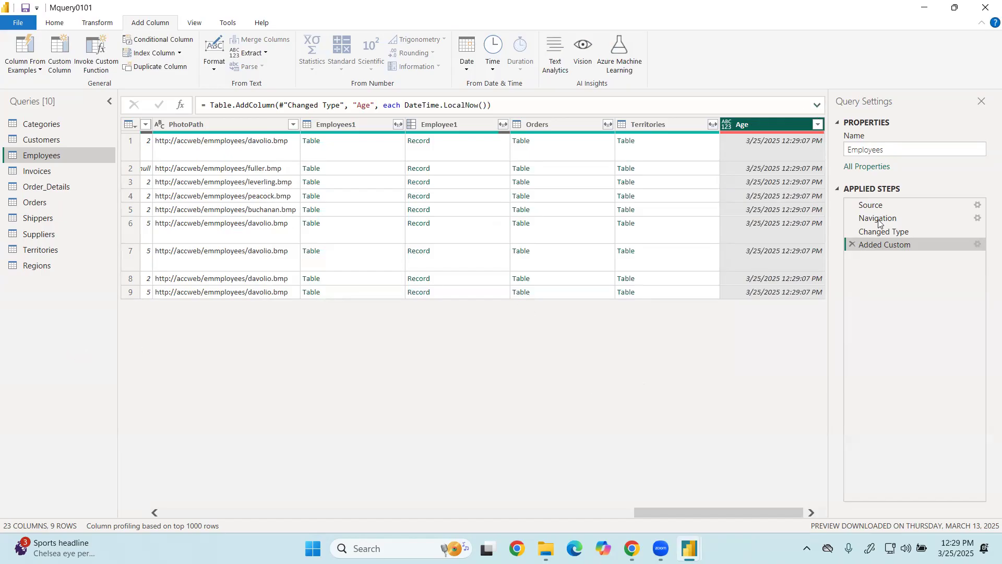
# Reopen the Added Custom step and insert DAte in front of DateTime.LocalNow() in the Age formula
pyautogui.doubleClick(879, 246)
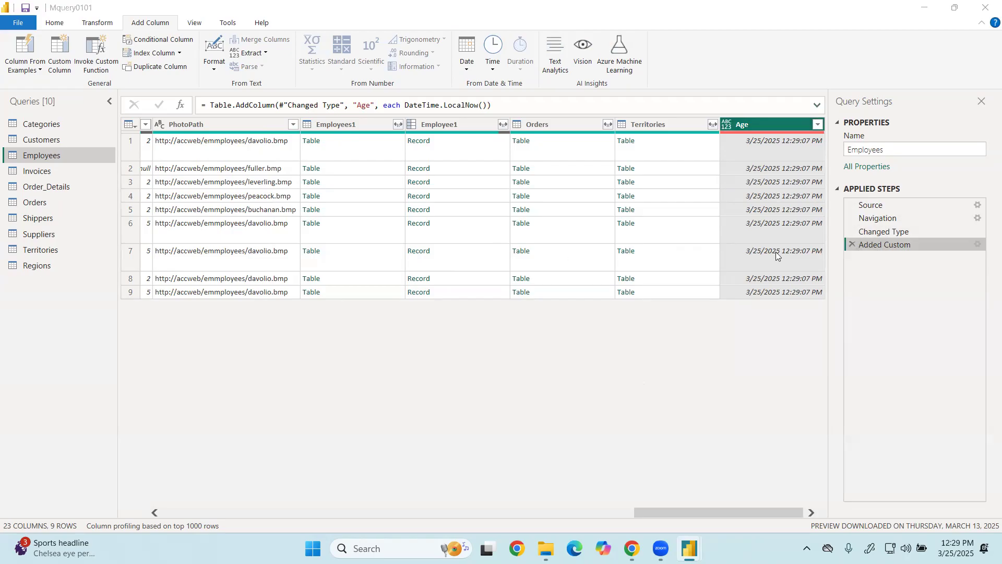
pyautogui.click(373, 266)
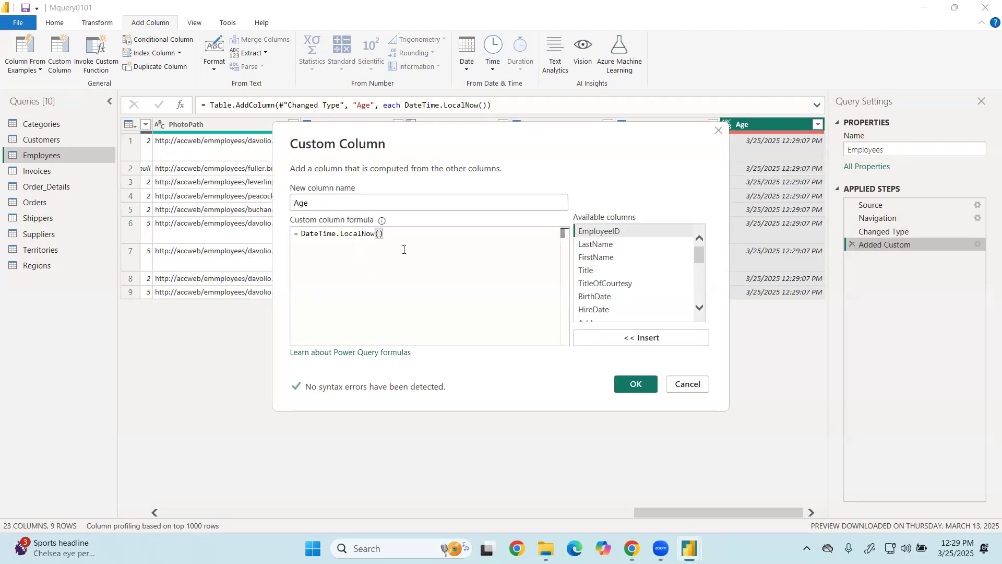
pyautogui.press('Home')
pyautogui.press('Right')
pyautogui.press('Right')
pyautogui.write('DAte')
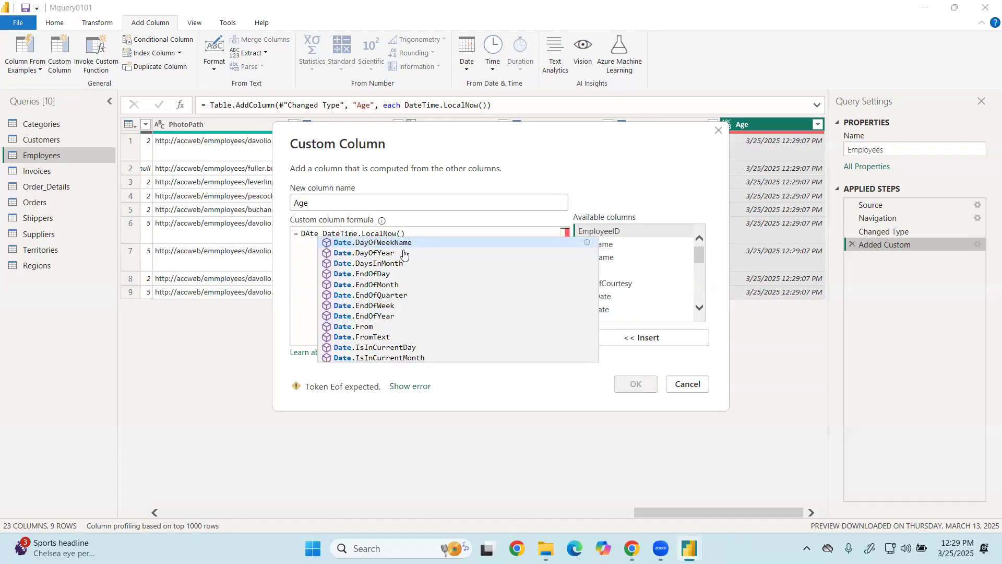
# Try replacing the whole Age formula with Today, and undo the replacement
pyautogui.press('Escape')
pyautogui.hotkey('ctrl', 'a')
pyautogui.press('BackSpace')
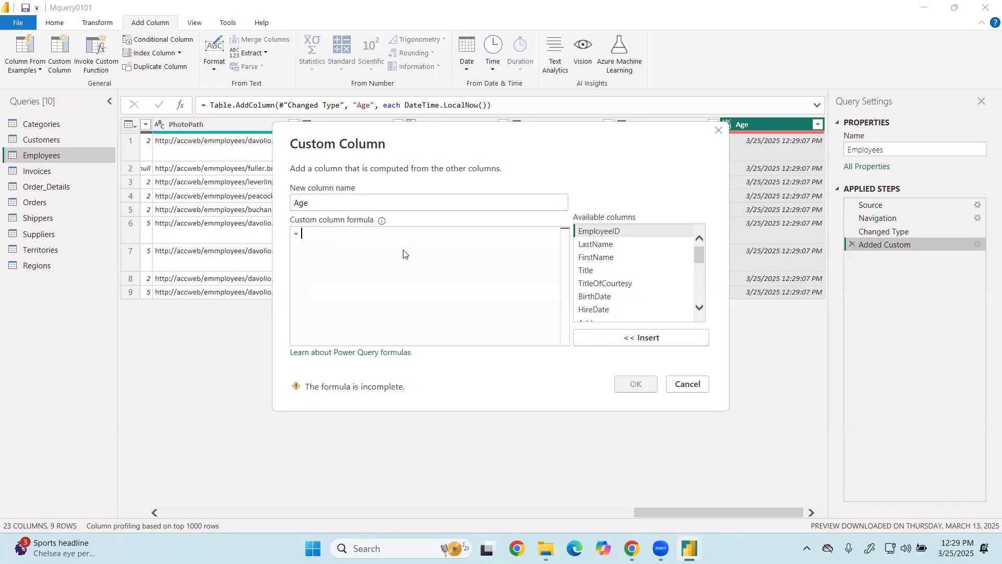
pyautogui.write('To')
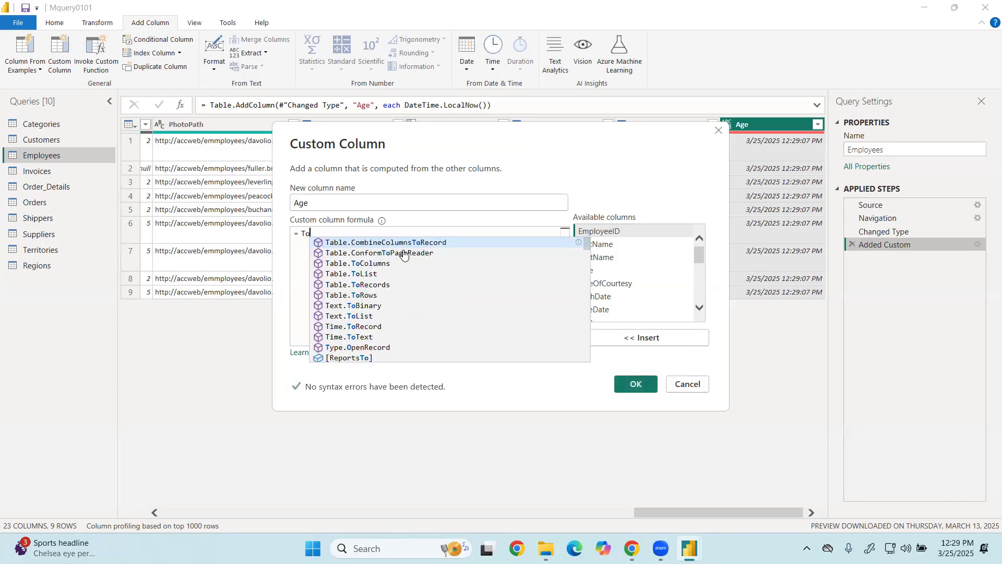
pyautogui.write('day')
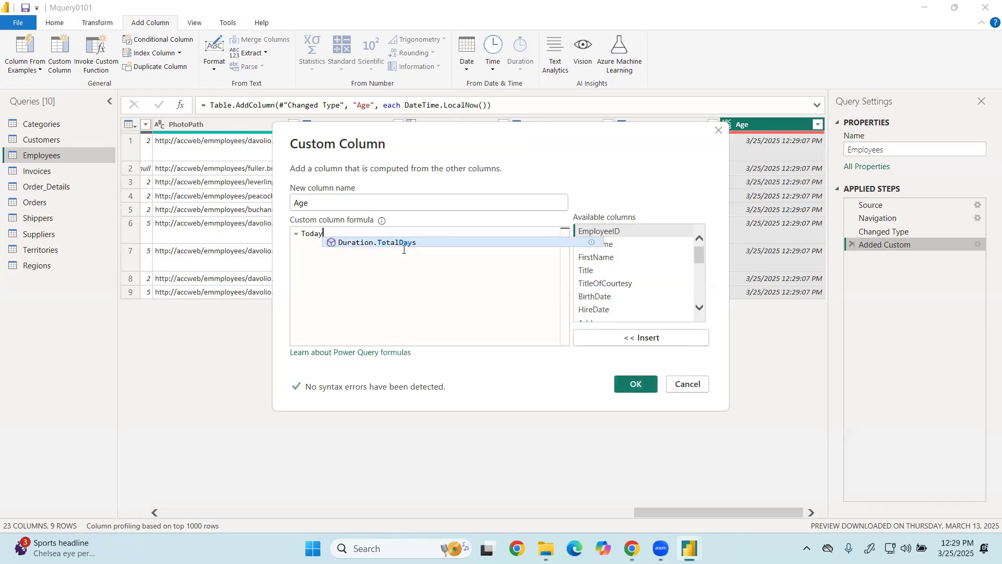
pyautogui.hotkey('ctrl', 'z')
pyautogui.hotkey('ctrl', 'z')
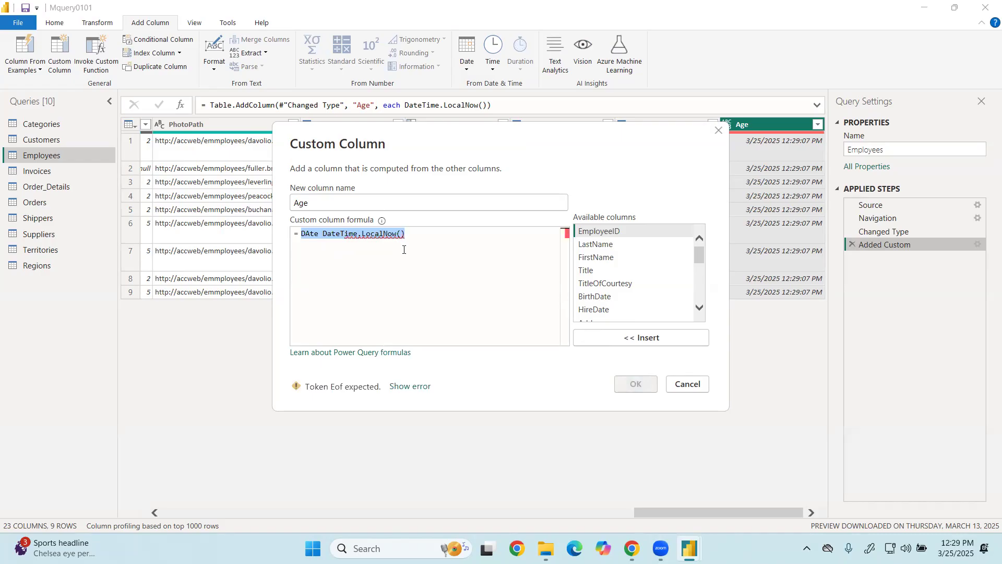
# Correct the prefix in front of DateTime.LocalNow() to Date and look through the suggested Date functions
pyautogui.click(403, 249)
pyautogui.press('BackSpace')
pyautogui.press('BackSpace')
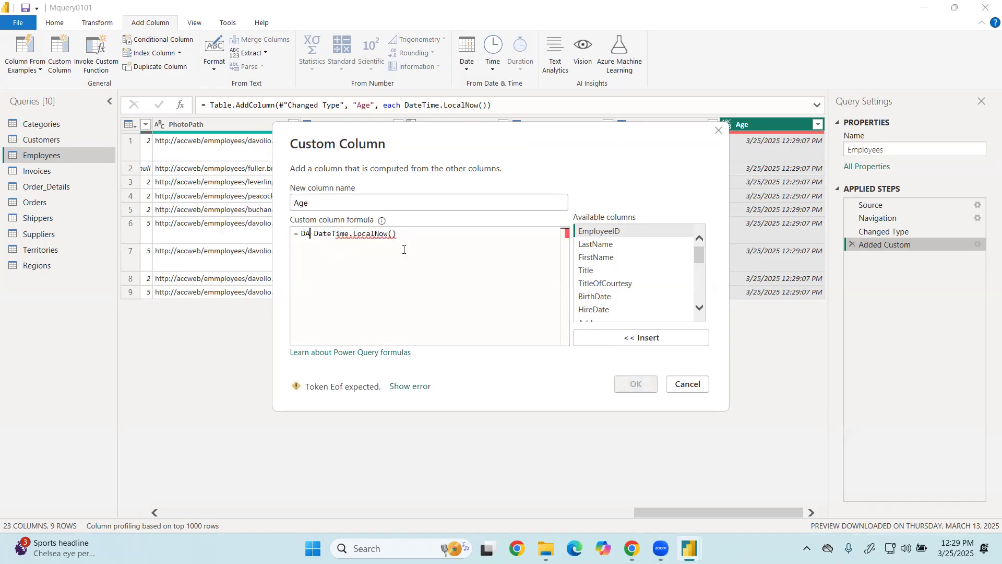
pyautogui.press('BackSpace')
pyautogui.write('ate')
pyautogui.press('Down')
pyautogui.press('Down')
pyautogui.press('Down')
pyautogui.press('Down')
pyautogui.press('Down')
pyautogui.press('Down')
pyautogui.press('Down')
pyautogui.press('Up')
pyautogui.press('Up')
pyautogui.press('Up')
pyautogui.press('Down')
pyautogui.press('Down')
pyautogui.press('Down')
pyautogui.press('Down')
pyautogui.press('Down')
pyautogui.press('Down')
pyautogui.press('Down')
pyautogui.press('Down')
pyautogui.press('Down')
pyautogui.press('Down')
pyautogui.press('Down')
pyautogui.press('Down')
pyautogui.press('Down')
pyautogui.press('Down')
pyautogui.press('Down')
pyautogui.press('Down')
pyautogui.press('Down')
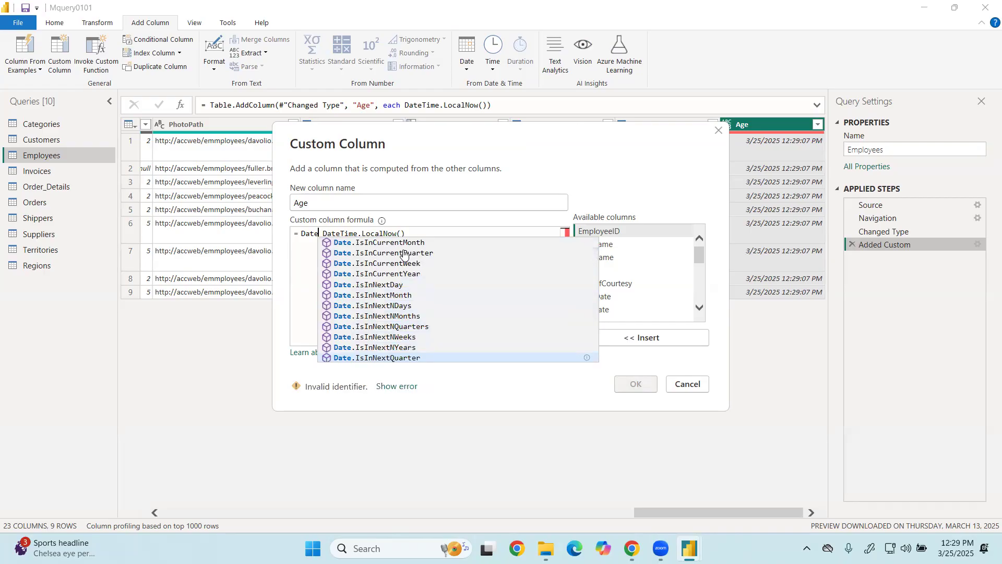
# Choose DateTime.Date to complete the Age formula as DateTime.Date(DateTime.LocalNow()) and apply it
pyautogui.write('.da')
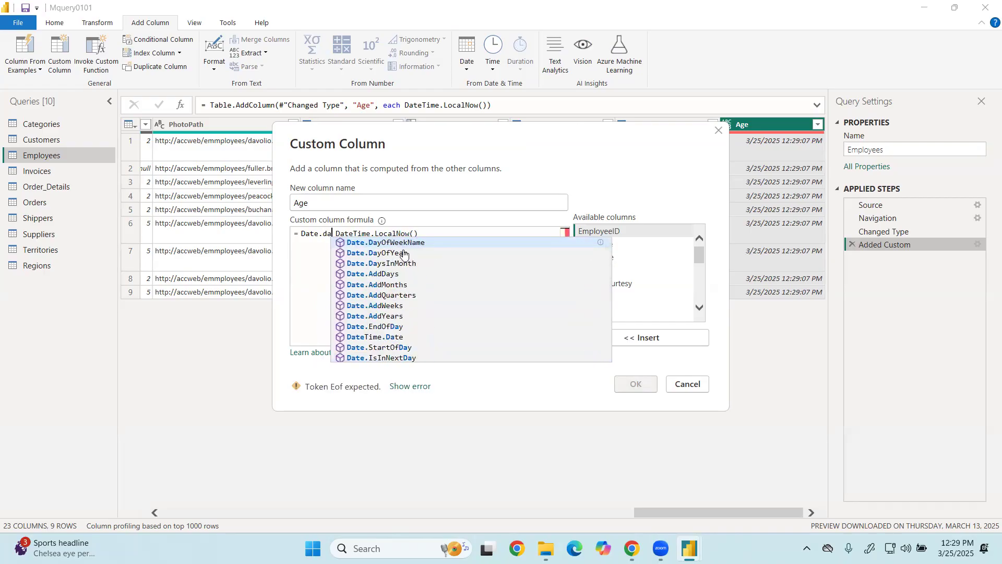
pyautogui.press('Down')
pyautogui.press('Down')
pyautogui.press('Down')
pyautogui.press('Down')
pyautogui.press('Down')
pyautogui.press('Down')
pyautogui.press('Down')
pyautogui.press('Down')
pyautogui.press('Down')
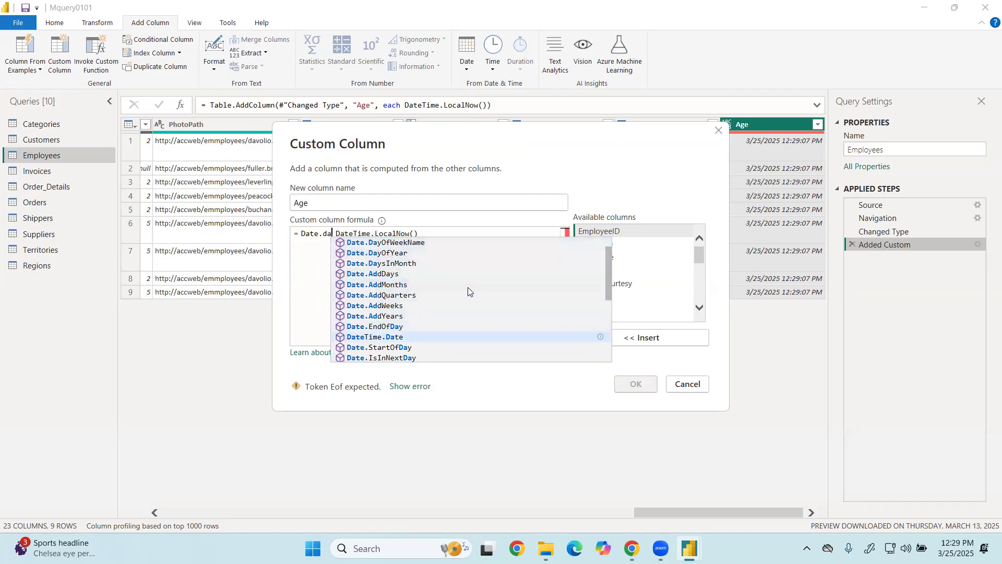
pyautogui.press('Return')
pyautogui.press('BackSpace')
pyautogui.write('(')
pyautogui.click(464, 236)
pyautogui.write(')')
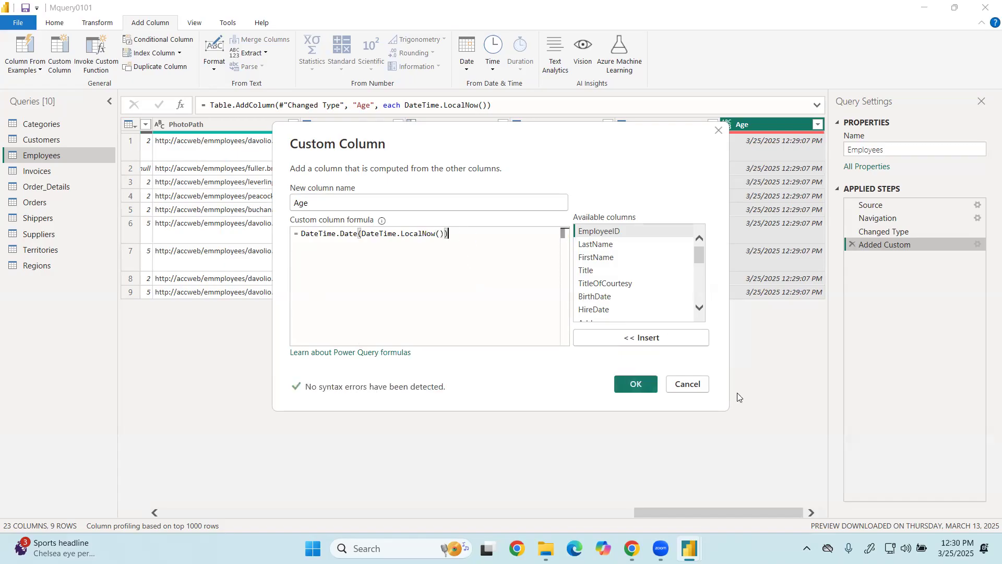
pyautogui.click(636, 384)
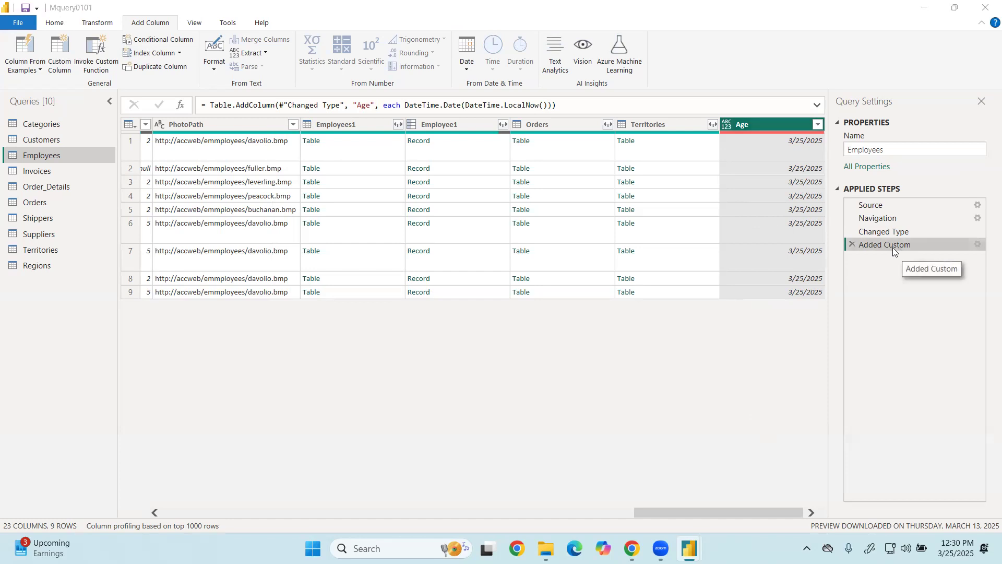
# Reopen the Added Custom step, subtract [BirthDate] from DateTime.Date(DateTime.LocalNow()) in the Age formula, and apply it
pyautogui.click(977, 245)
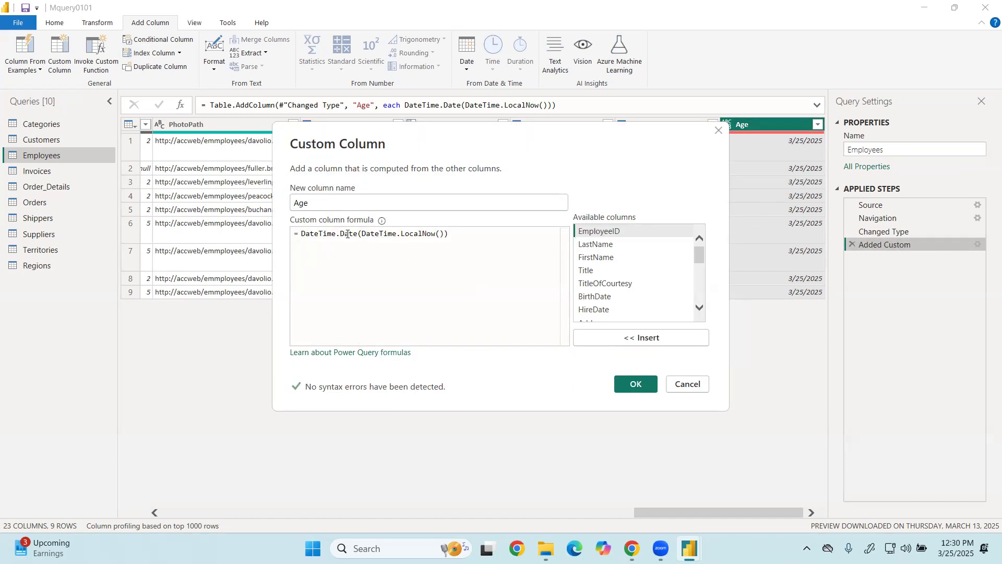
pyautogui.moveTo(363, 234); pyautogui.dragTo(447, 236)
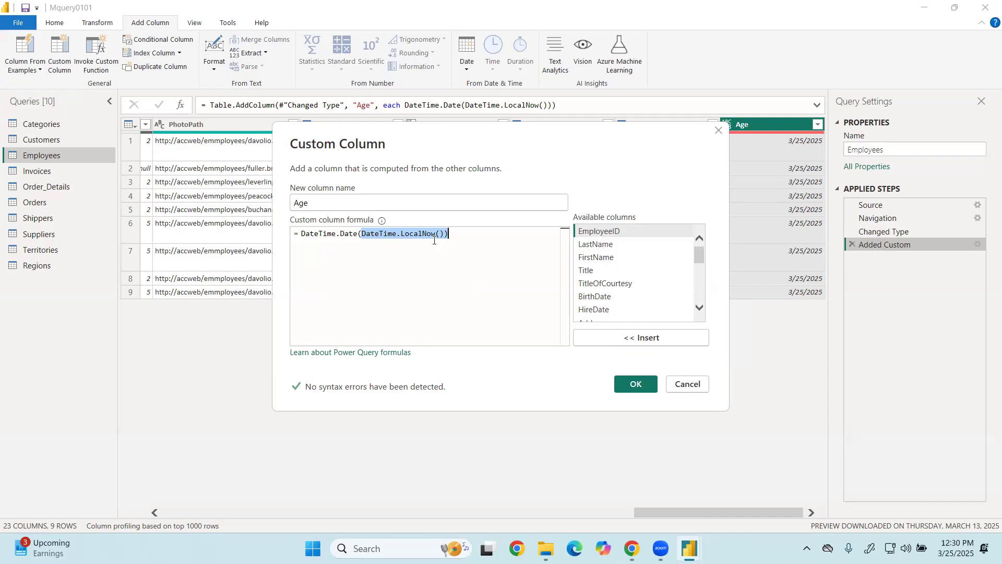
pyautogui.press('Left')
pyautogui.press('Left')
pyautogui.press('Left')
pyautogui.press('Left')
pyautogui.press('Left')
pyautogui.press('Left')
pyautogui.press('Left')
pyautogui.press('Left')
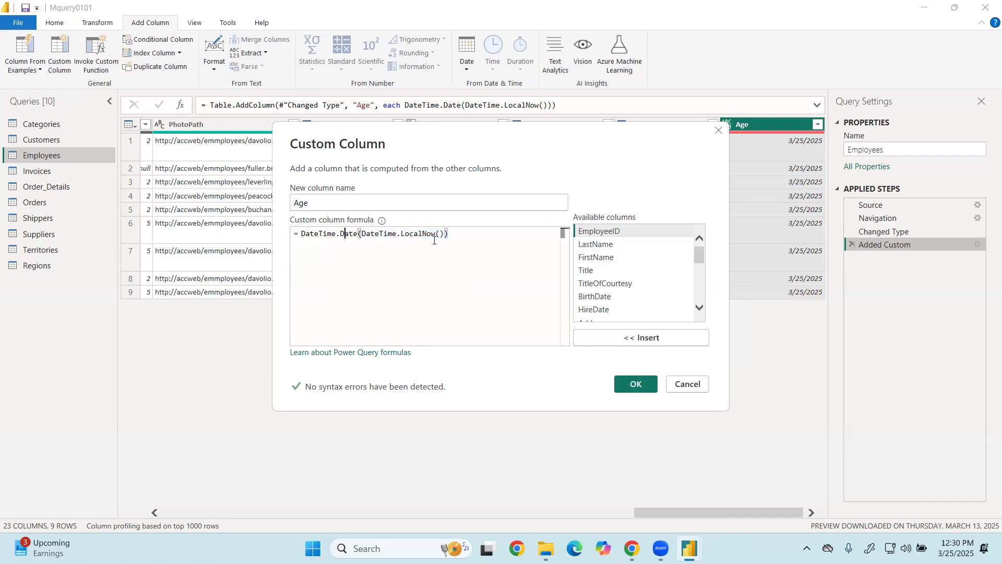
pyautogui.press('End')
pyautogui.write('- [BirthDate]')
pyautogui.click(629, 384)
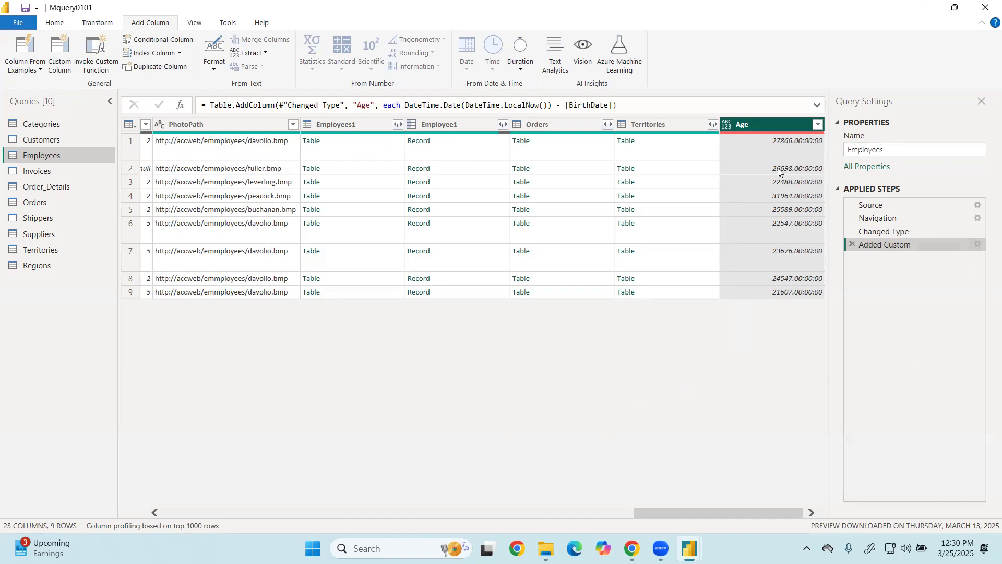
# Reopen the Added Custom step and try int in front of the Age formula to look for an integer function
pyautogui.doubleClick(879, 249)
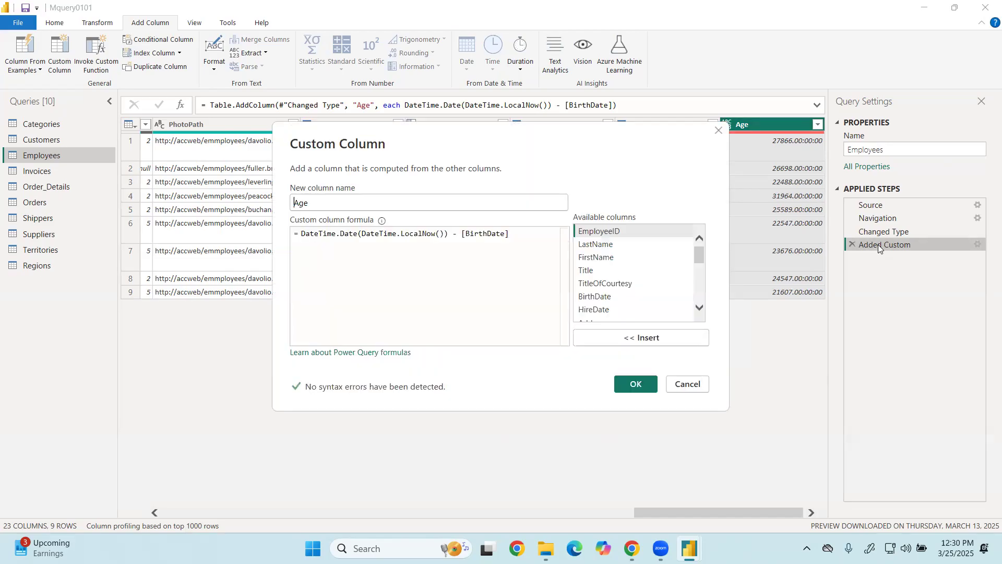
pyautogui.click(299, 236)
pyautogui.write('int')
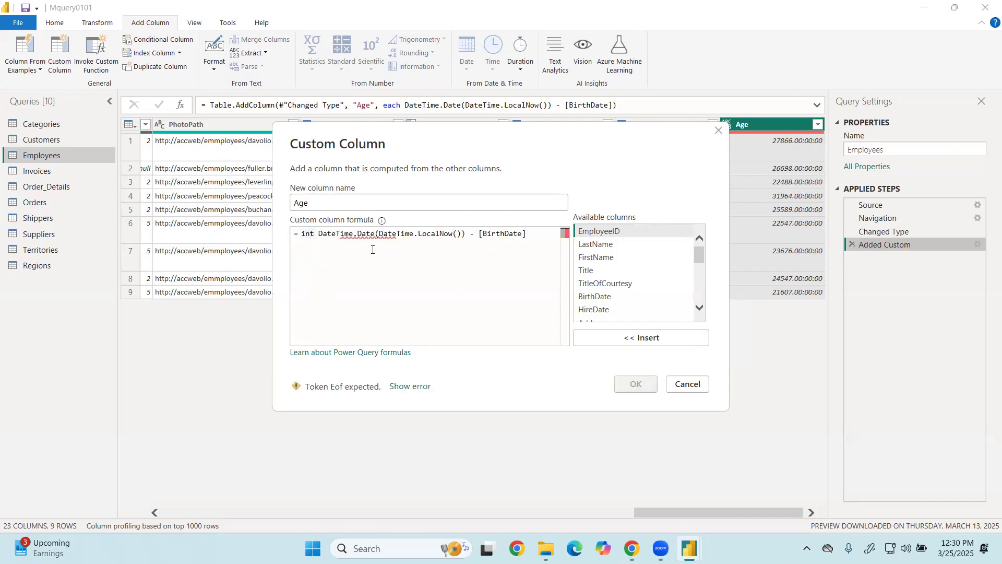
pyautogui.hotkey('ctrl', 'z')
pyautogui.write('int')
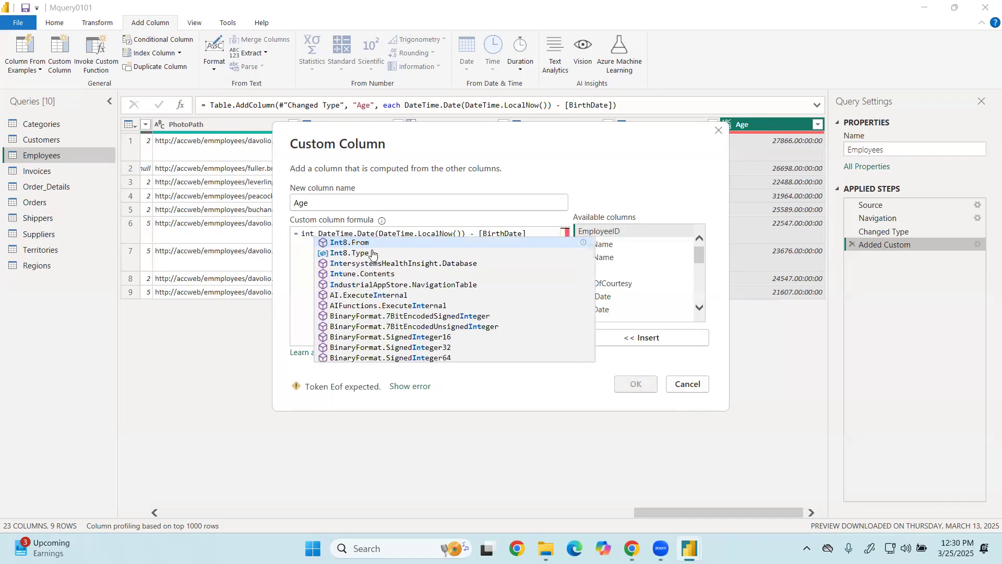
# Try number.int as the function prefix of the Age formula and delete it again
pyautogui.press('BackSpace')
pyautogui.press('BackSpace')
pyautogui.press('BackSpace')
pyautogui.write('num')
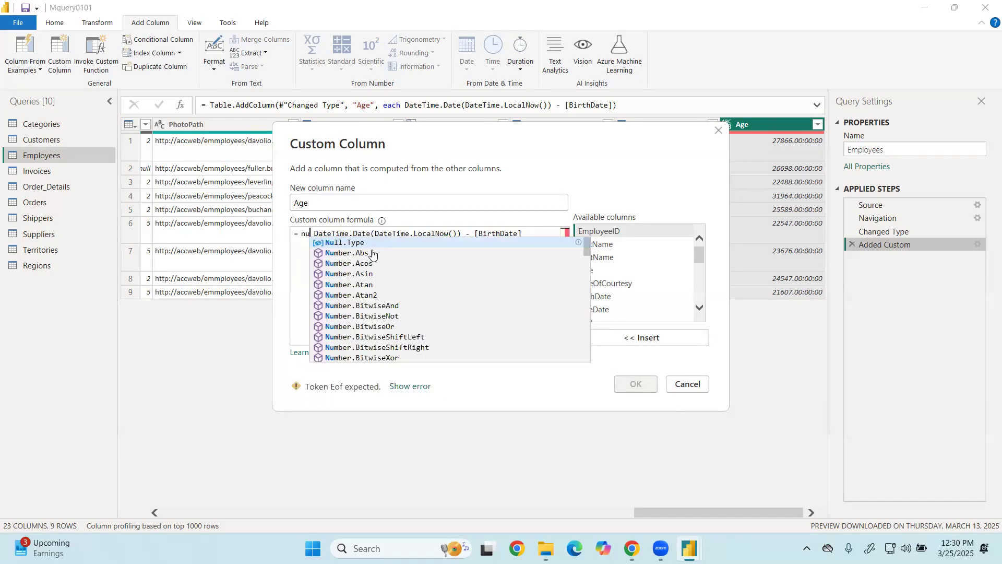
pyautogui.write('ber')
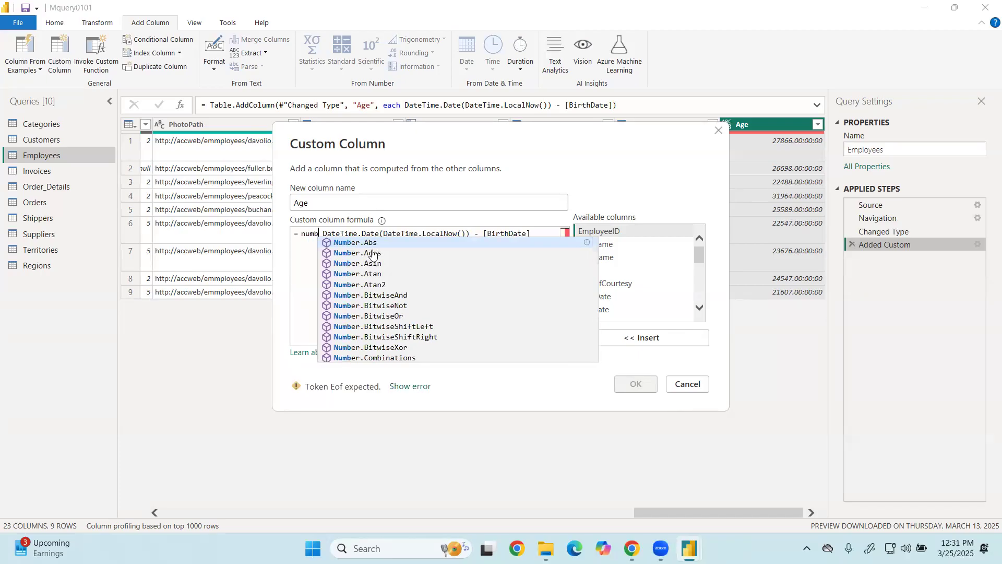
pyautogui.write('.in')
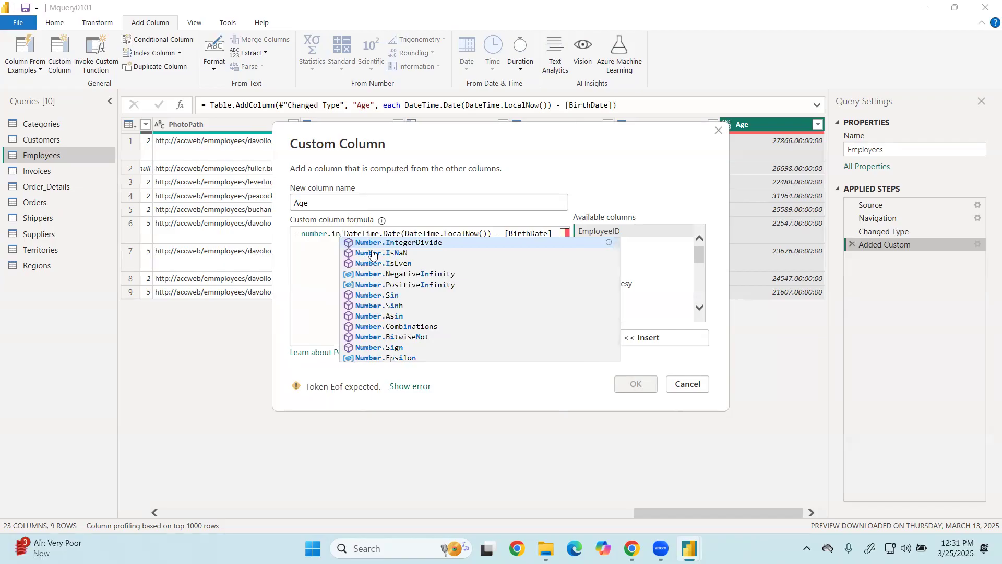
pyautogui.write('t')
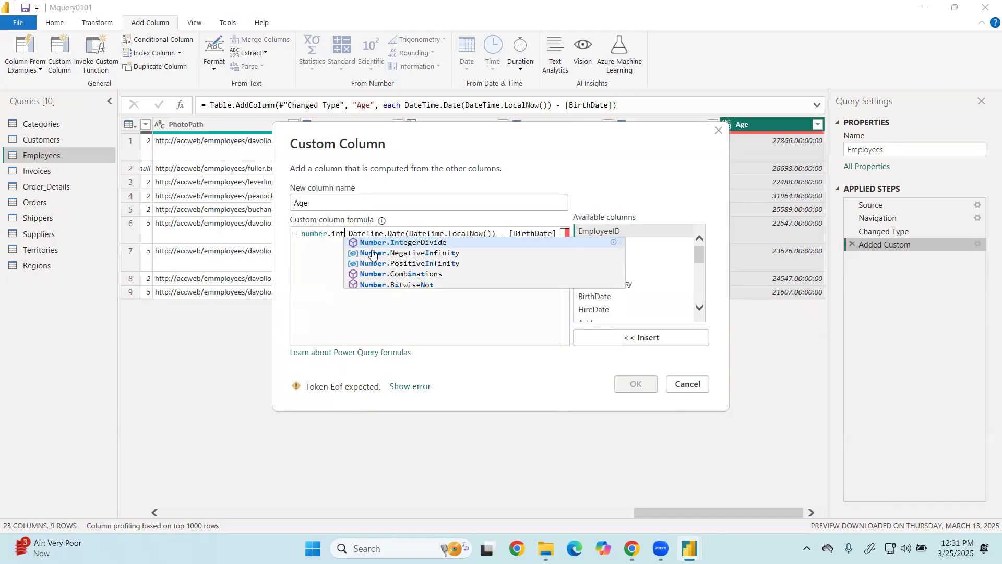
pyautogui.press('BackSpace')
pyautogui.press('BackSpace')
pyautogui.press('BackSpace')
pyautogui.press('BackSpace')
pyautogui.press('BackSpace')
pyautogui.press('BackSpace')
pyautogui.press('BackSpace')
pyautogui.press('BackSpace')
pyautogui.press('BackSpace')
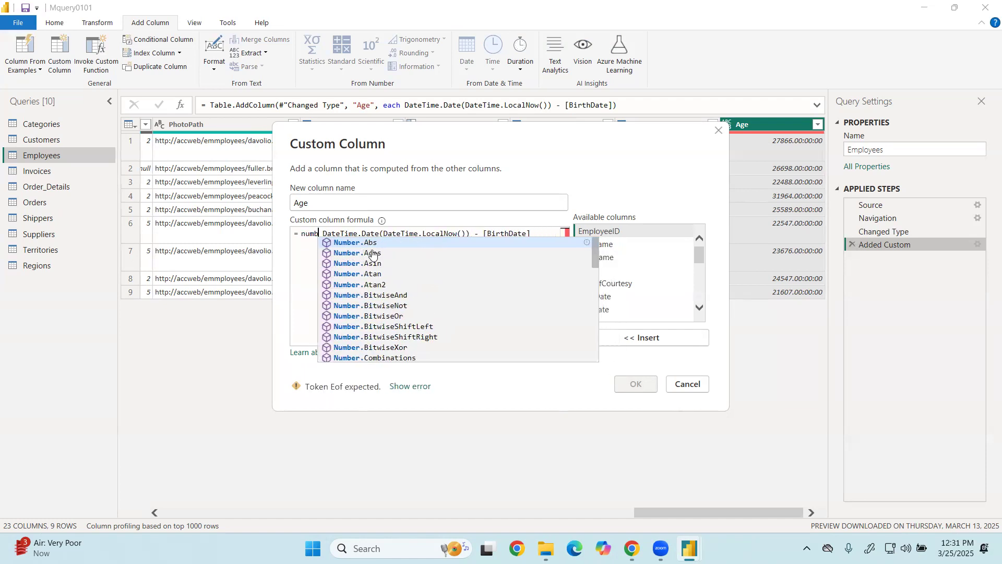
pyautogui.press('BackSpace')
# Try the prefixes num and ron in front of the Age formula and clear them
pyautogui.write('num')
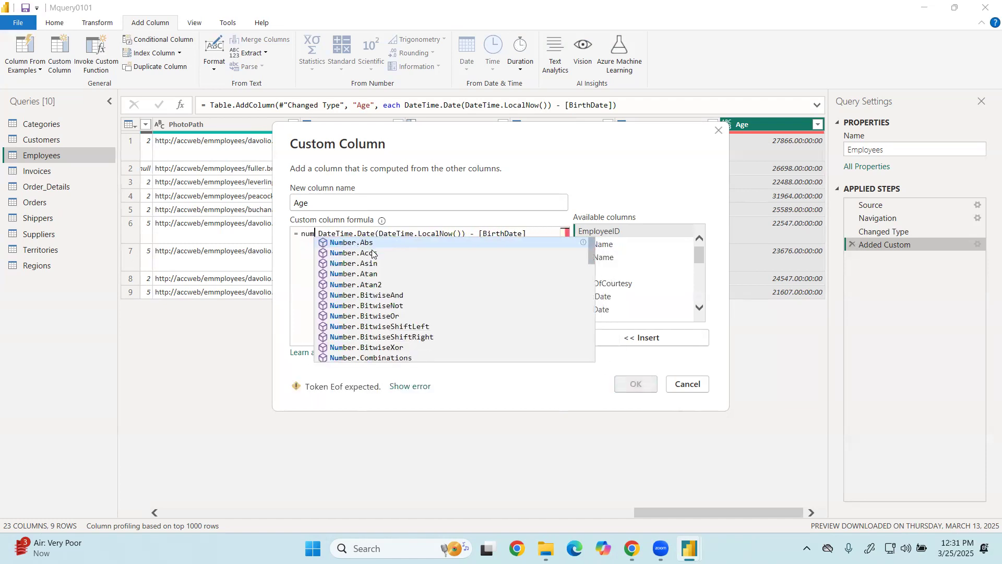
pyautogui.press('BackSpace')
pyautogui.press('BackSpace')
pyautogui.press('BackSpace')
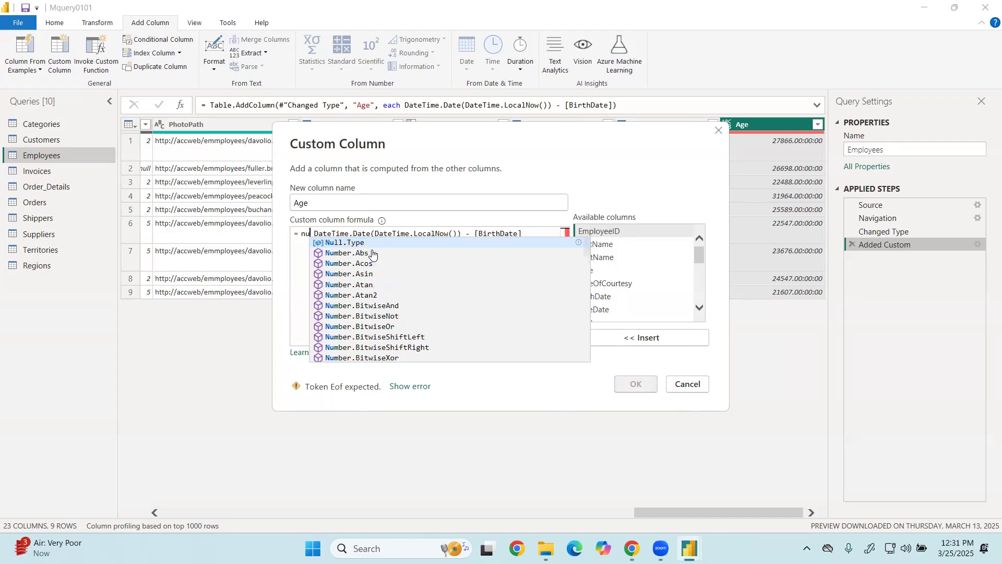
pyautogui.write('ron')
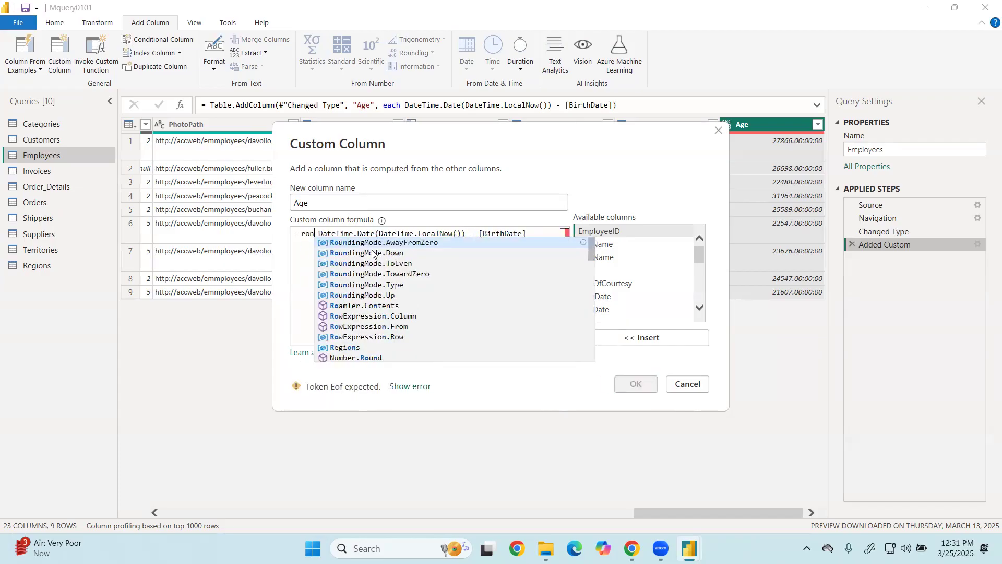
pyautogui.press('BackSpace')
pyautogui.press('BackSpace')
pyautogui.press('BackSpace')
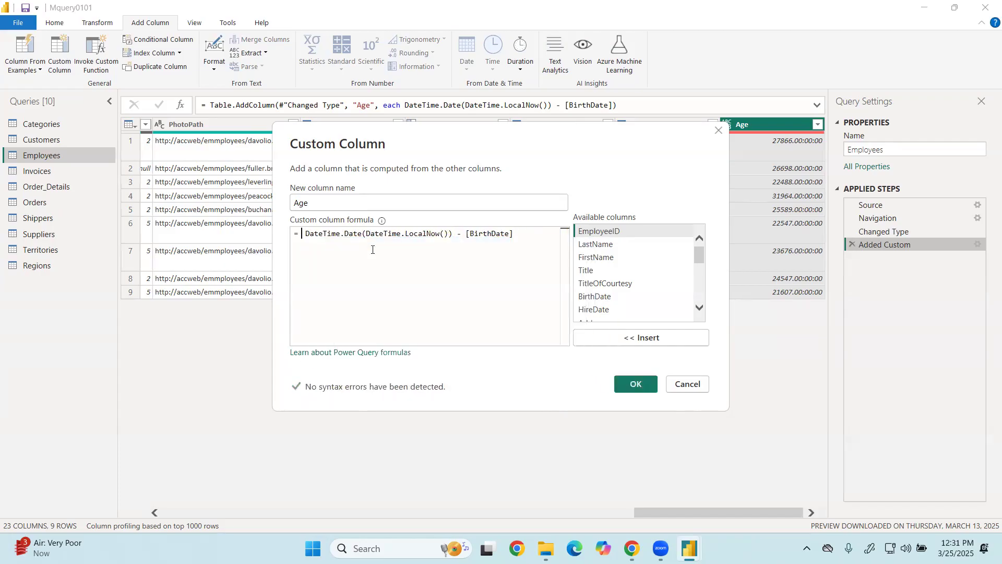
# Wrap the Age formula as Number.Round(DateTime.Date(DateTime.LocalNow()) - [BirthDate]) and apply it
pyautogui.write('roung')
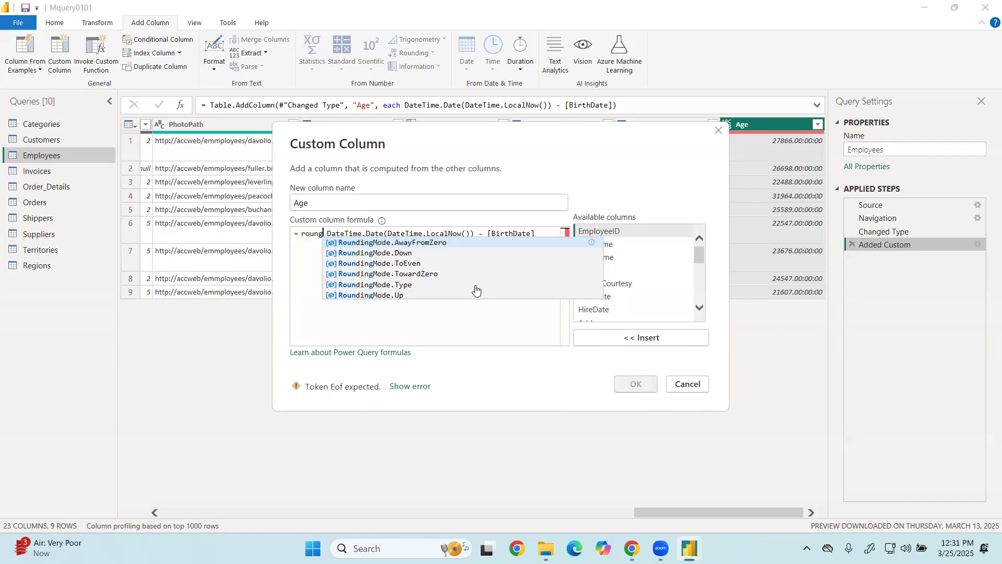
pyautogui.press('BackSpace')
pyautogui.write('d')
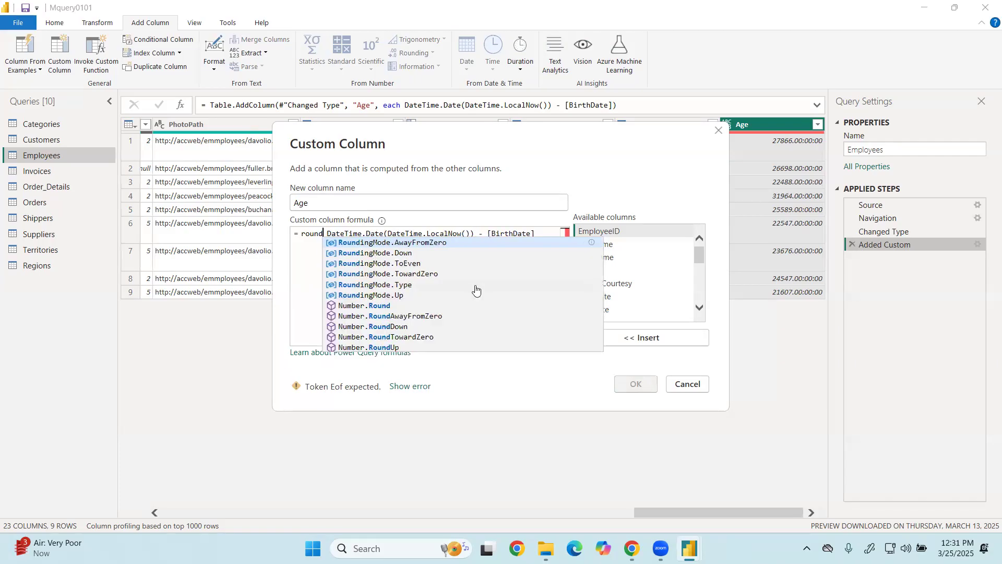
pyautogui.press('Down')
pyautogui.press('Down')
pyautogui.press('Down')
pyautogui.press('Down')
pyautogui.press('Down')
pyautogui.press('Down')
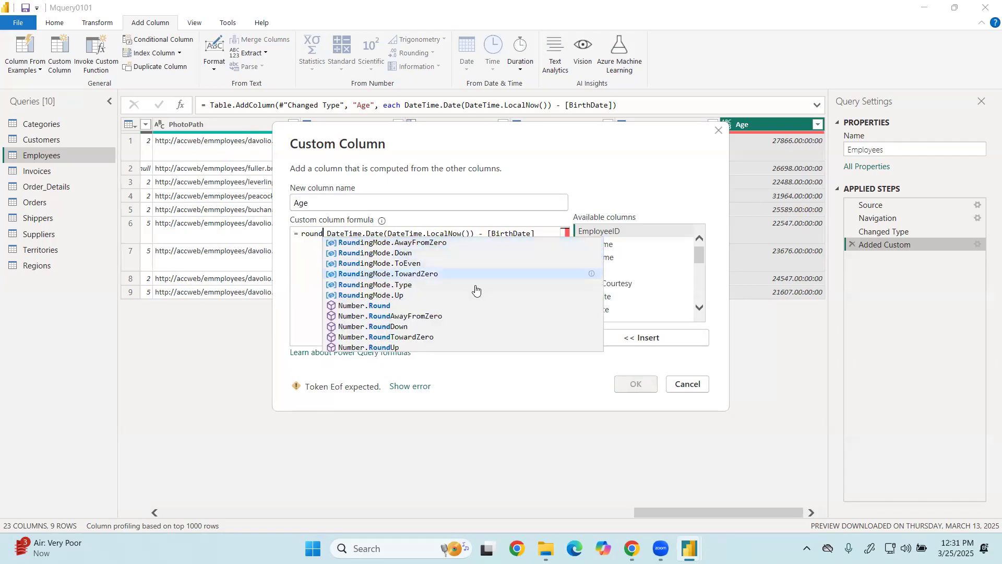
pyautogui.press('Tab')
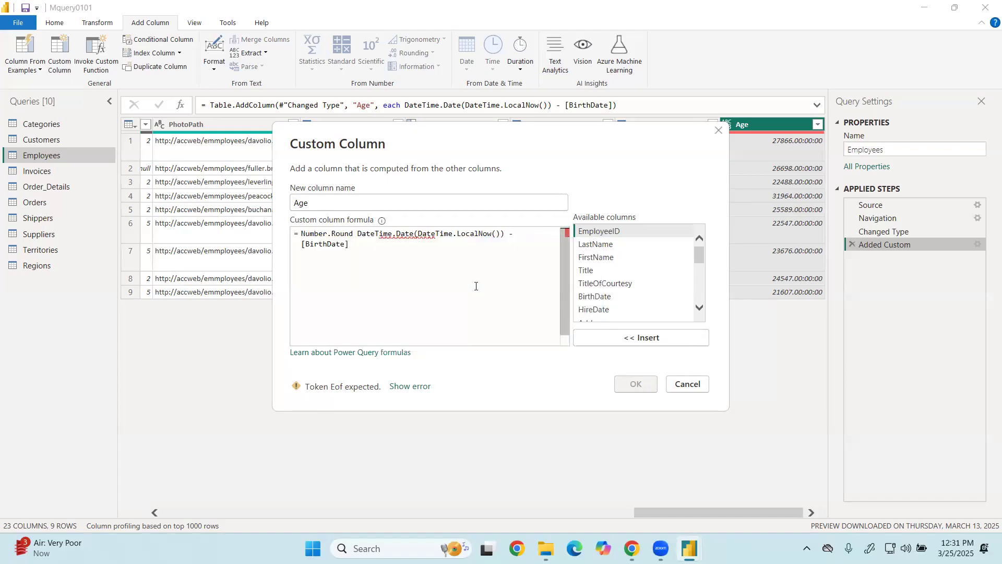
pyautogui.press('BackSpace')
pyautogui.write('(')
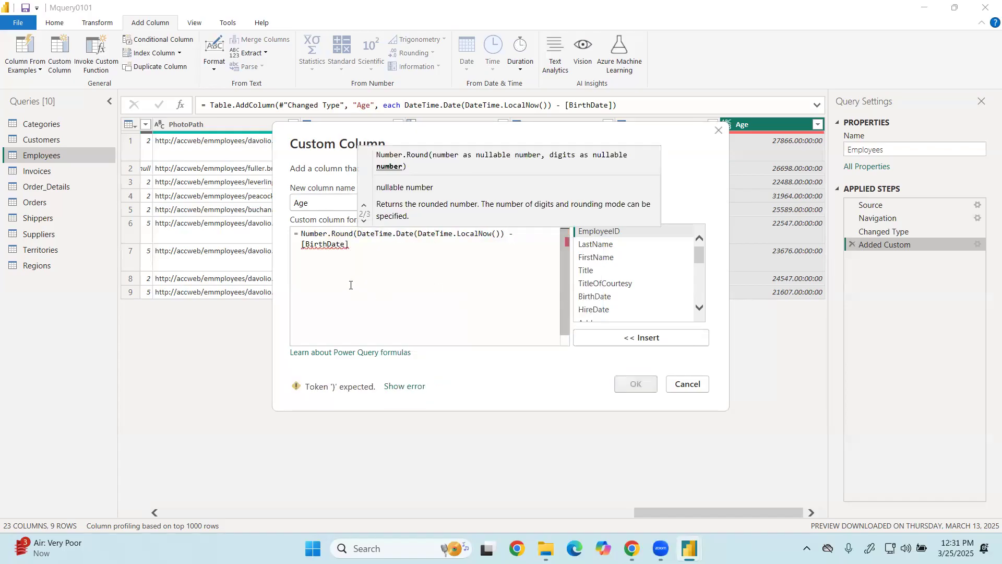
pyautogui.click(364, 247)
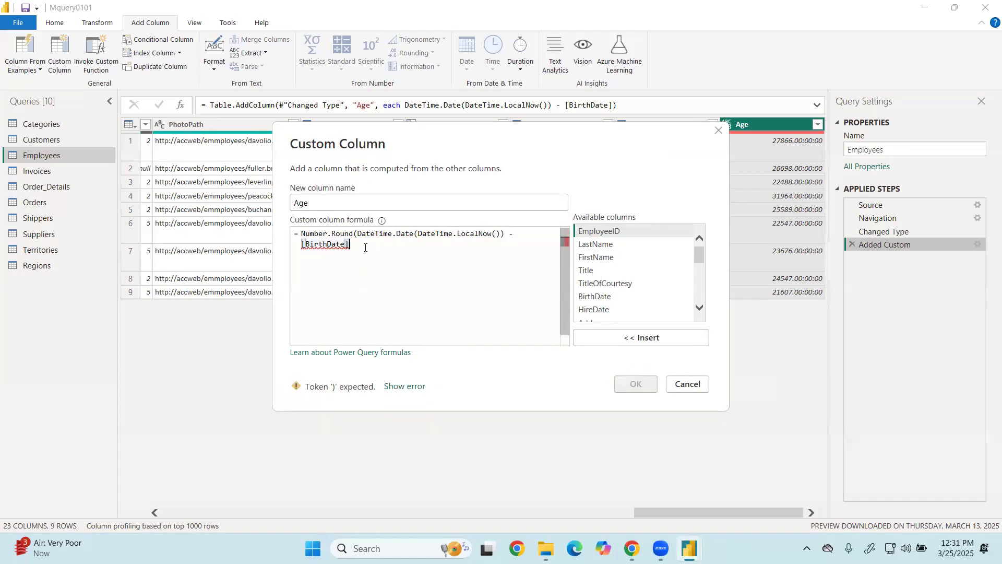
pyautogui.write(')')
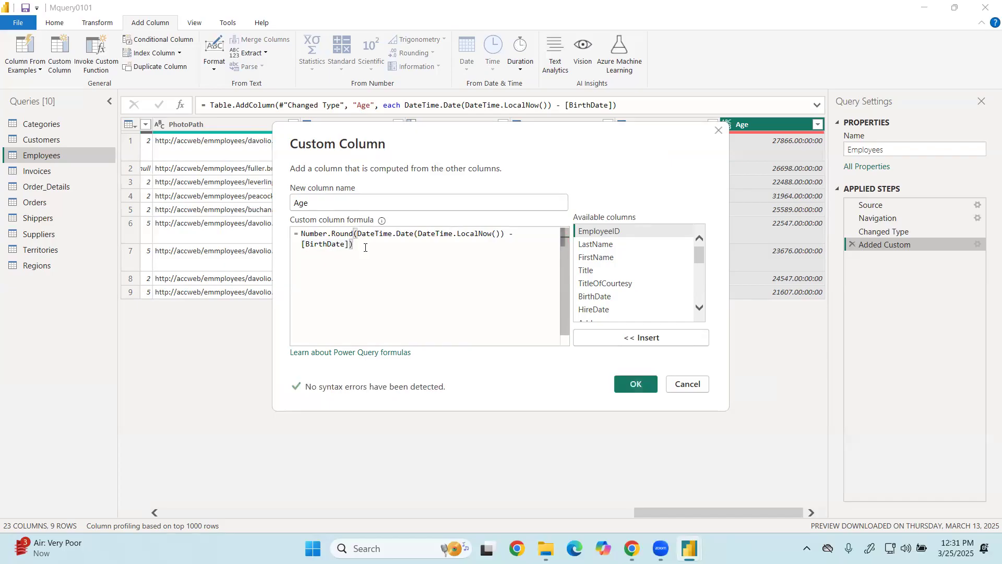
pyautogui.click(636, 384)
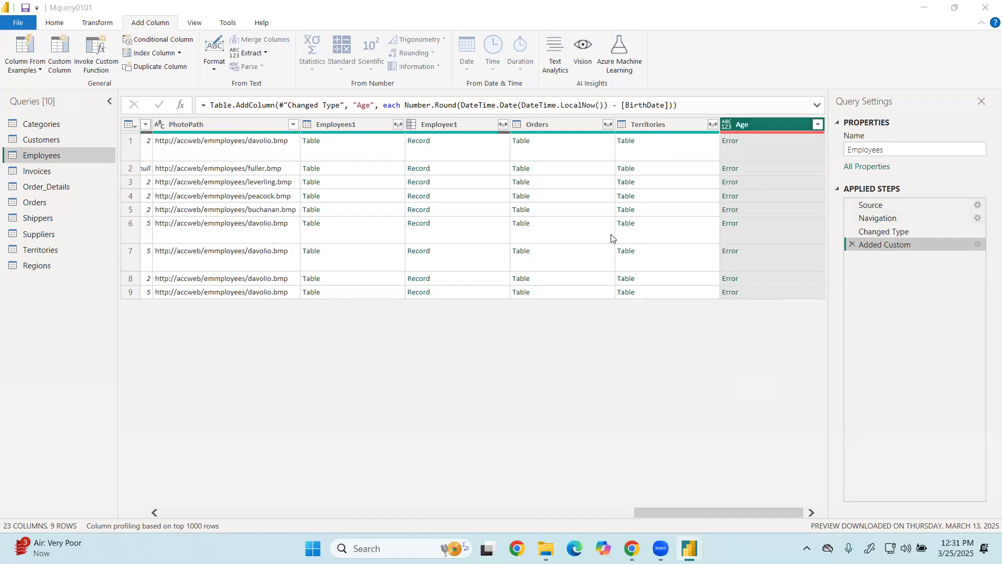
# Reopen the Added Custom step, add 0 as the digits argument of Number.Round, and apply the formula
pyautogui.doubleClick(882, 244)
pyautogui.click(353, 246)
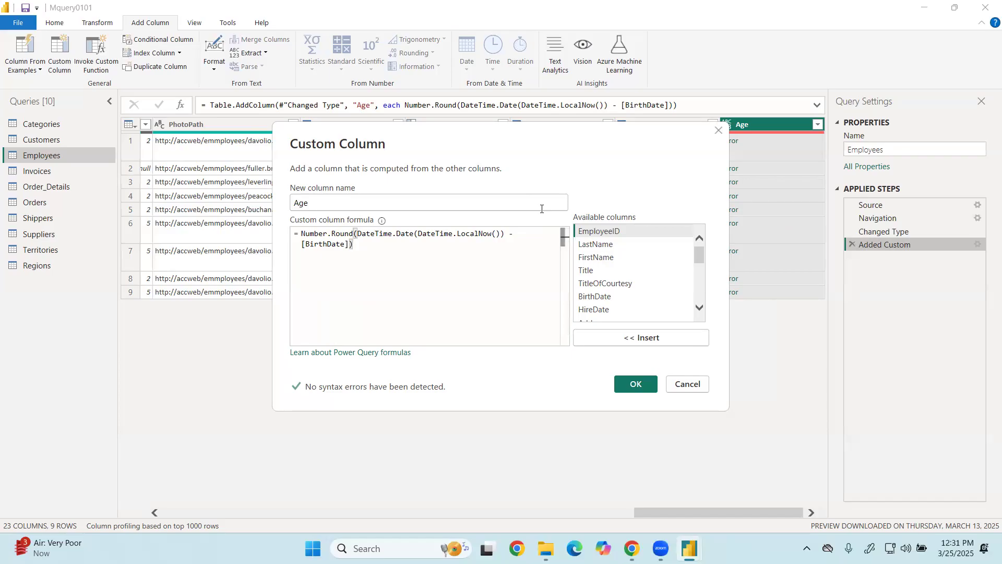
pyautogui.press('Left')
pyautogui.write(', 0')
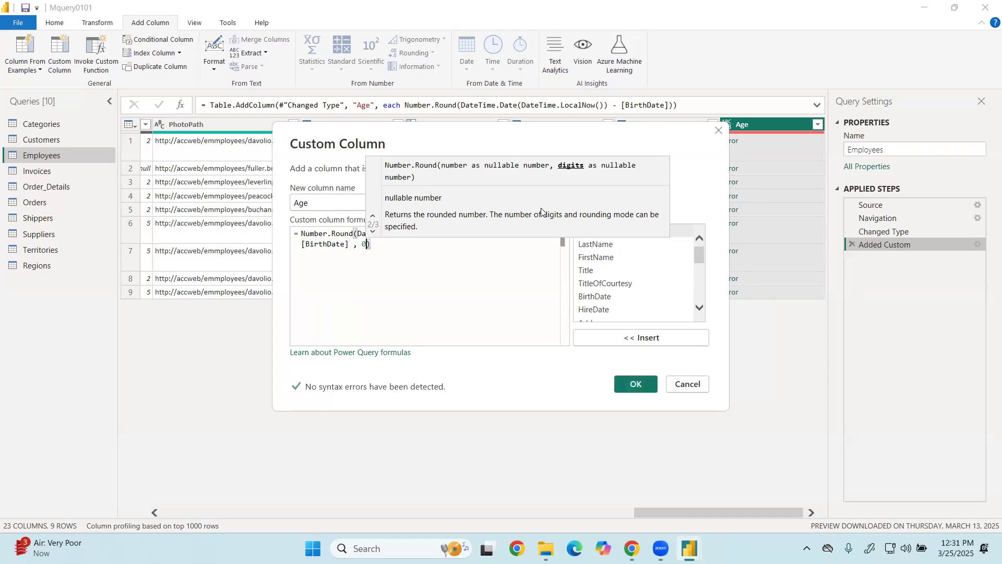
pyautogui.click(634, 384)
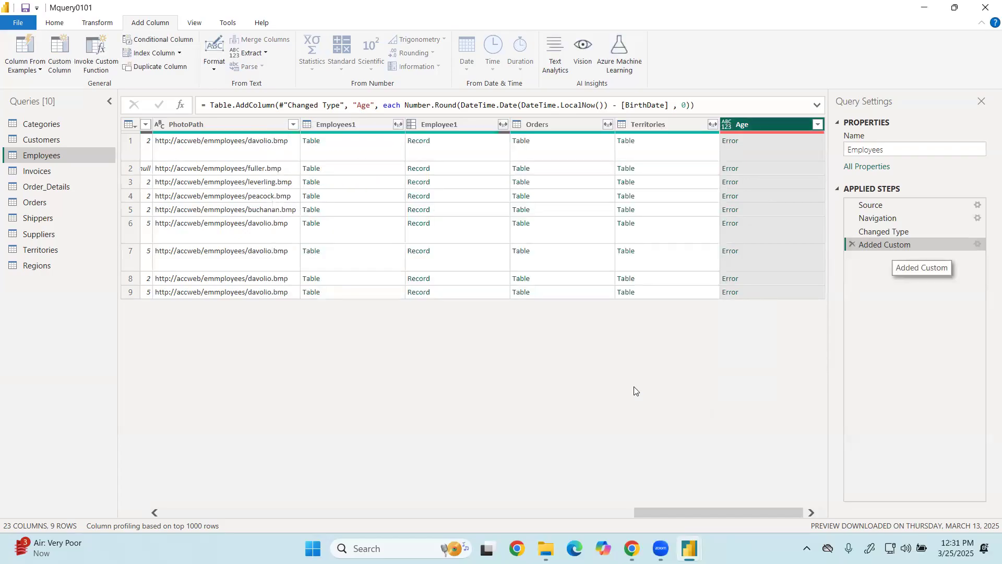
# Reopen the Added Custom step and reduce the Age formula to DateTime.Date(DateTime.LocalNow()), removing Number.Round, the BirthDate subtraction and the digits argument
pyautogui.doubleClick(885, 244)
pyautogui.moveTo(371, 244); pyautogui.dragTo(301, 244)
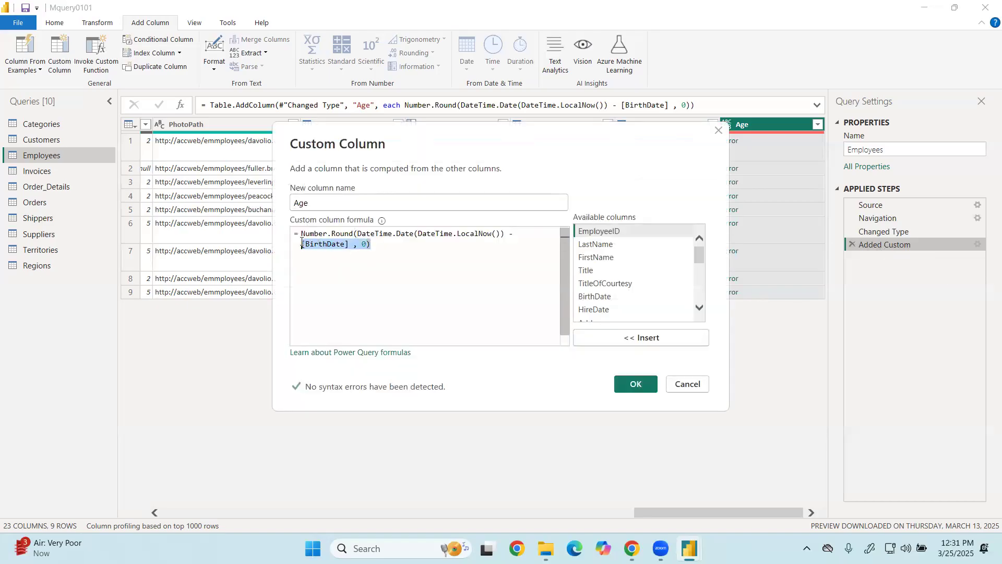
pyautogui.press('BackSpace')
pyautogui.press('BackSpace')
pyautogui.press('BackSpace')
pyautogui.press('BackSpace')
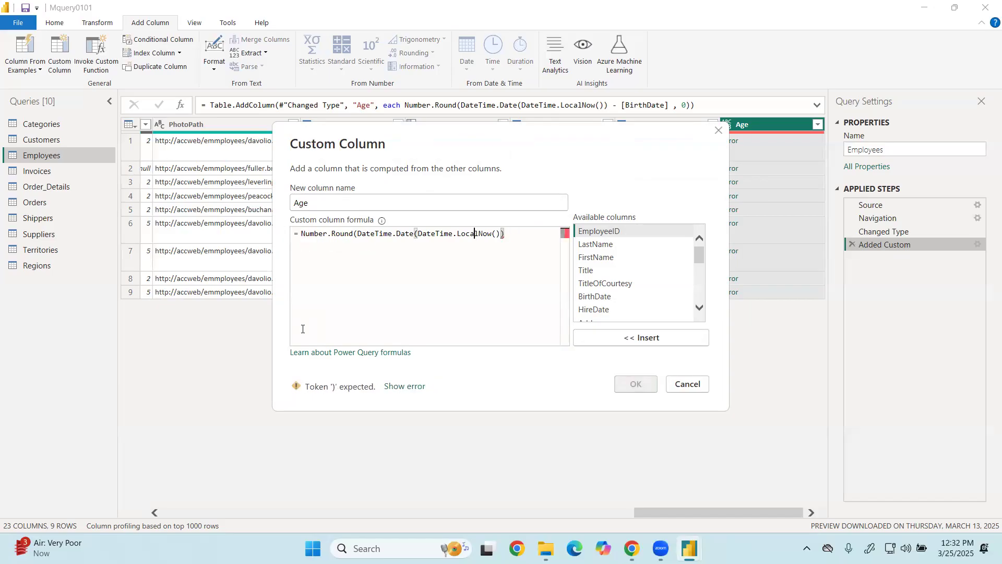
pyautogui.press('BackSpace')
pyautogui.press('BackSpace')
pyautogui.press('BackSpace')
pyautogui.press('BackSpace')
pyautogui.press('BackSpace')
pyautogui.press('BackSpace')
pyautogui.press('BackSpace')
pyautogui.press('BackSpace')
pyautogui.press('BackSpace')
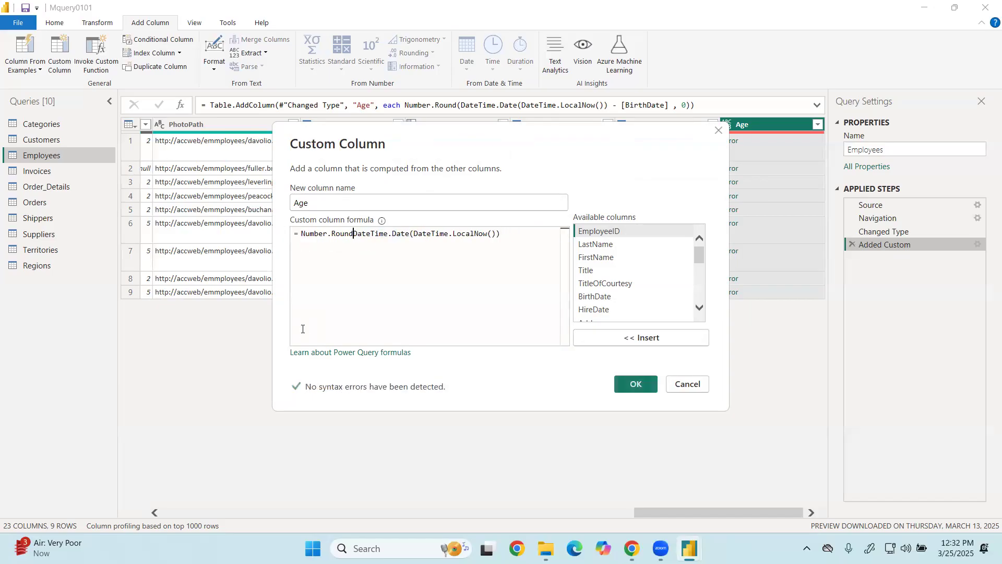
pyautogui.press('BackSpace')
pyautogui.press('BackSpace')
pyautogui.press('BackSpace')
pyautogui.press('BackSpace')
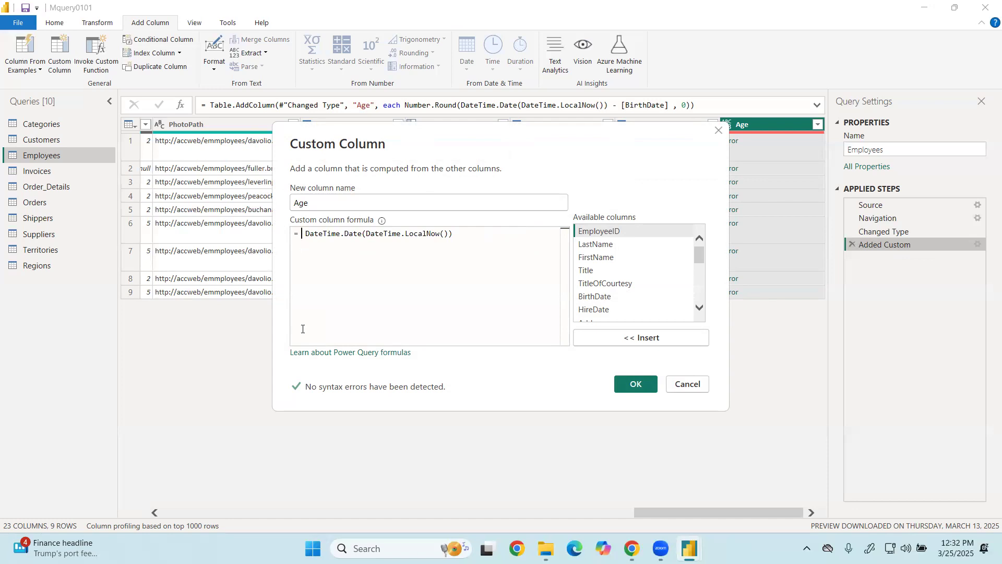
# Try diff as a function prefix in front of the Age formula and delete it
pyautogui.write('d')
pyautogui.press('BackSpace')
pyautogui.write('diff')
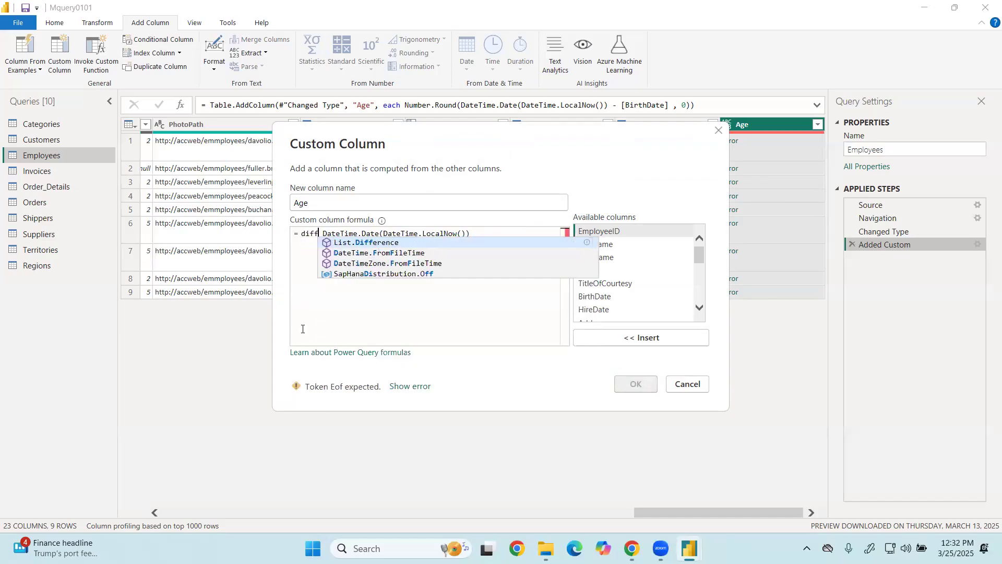
pyautogui.press('BackSpace')
pyautogui.press('BackSpace')
pyautogui.press('BackSpace')
pyautogui.press('BackSpace')
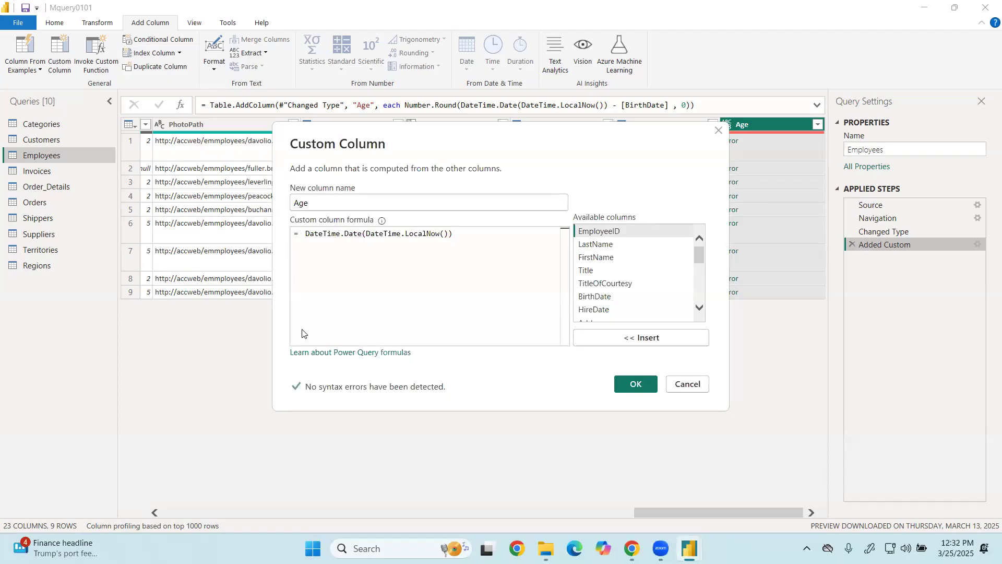
# Try dated as a function prefix in front of the Age formula and clear it
pyautogui.write('dated')
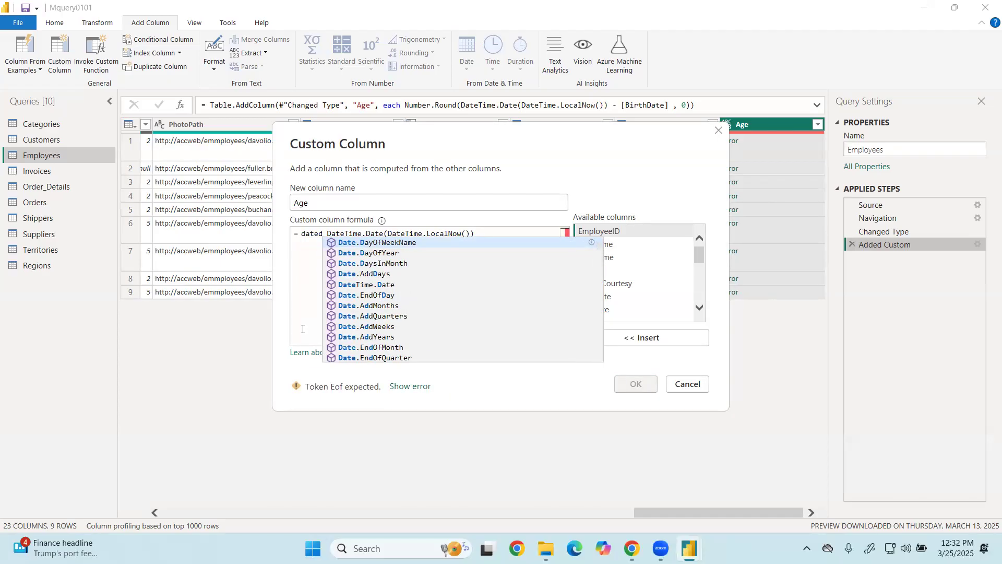
pyautogui.press('Escape')
pyautogui.press('BackSpace')
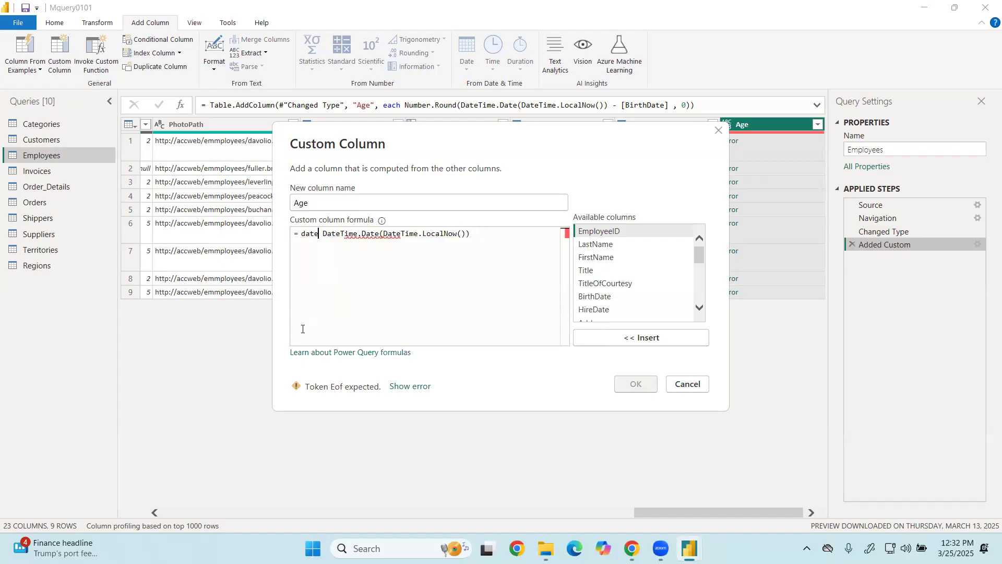
pyautogui.press('BackSpace')
pyautogui.press('BackSpace')
pyautogui.press('BackSpace')
pyautogui.press('BackSpace')
# Try the prefixes yearfra and cu in front of the Age formula and clear them
pyautogui.write('year')
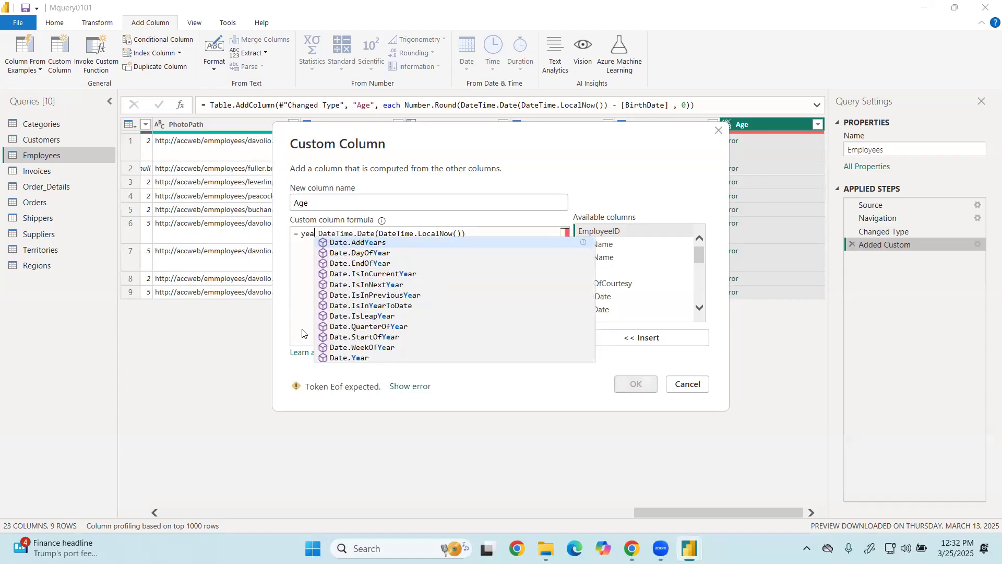
pyautogui.write('fr')
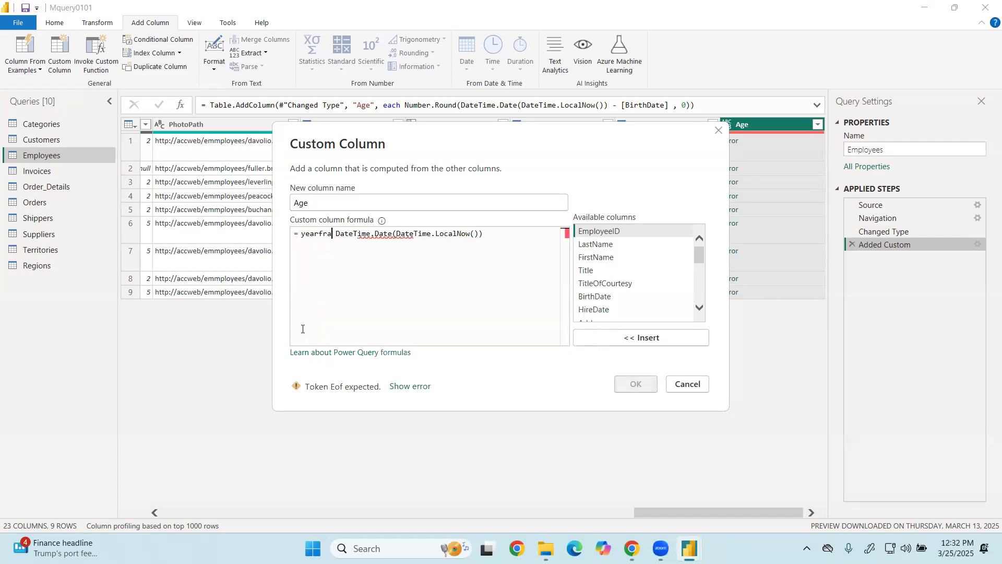
pyautogui.press('BackSpace')
pyautogui.press('BackSpace')
pyautogui.press('BackSpace')
pyautogui.press('BackSpace')
pyautogui.press('BackSpace')
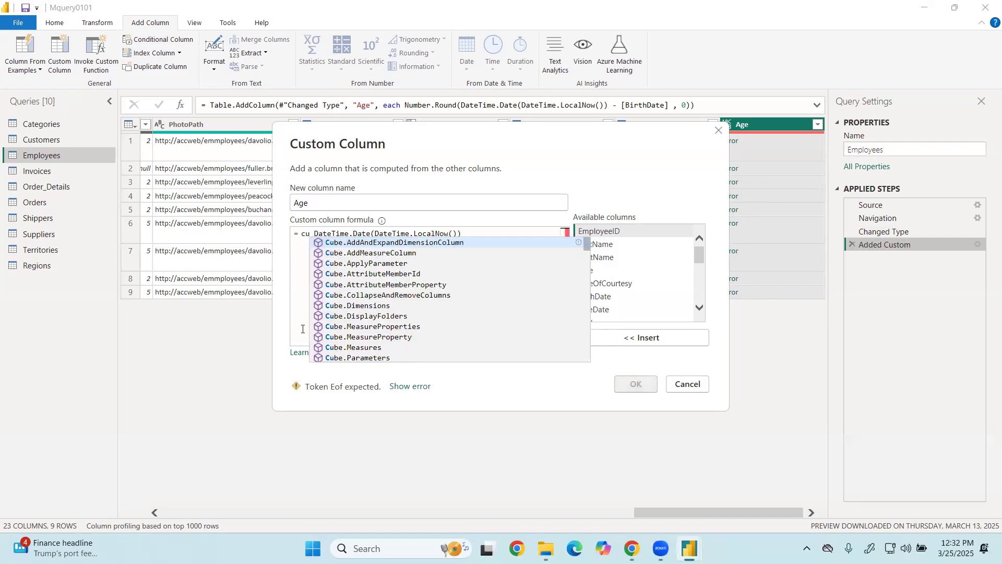
pyautogui.press('Escape')
# Examine the functions suggested for the prefix date in front of the Age formula and clear the prefix
pyautogui.write('date')
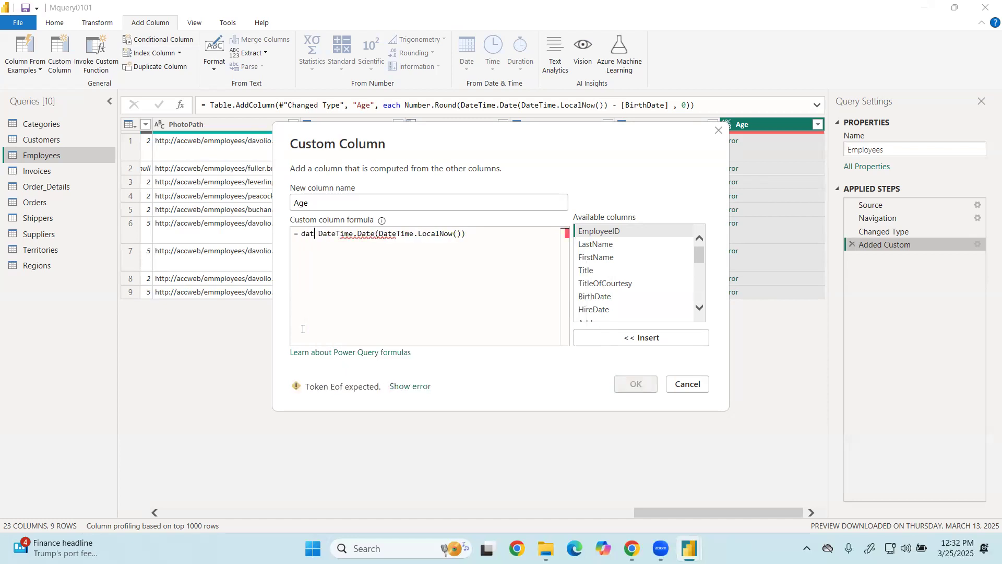
pyautogui.press('Down')
pyautogui.press('Down')
pyautogui.press('Down')
pyautogui.press('Down')
pyautogui.press('Down')
pyautogui.press('Down')
pyautogui.press('Down')
pyautogui.press('Down')
pyautogui.press('Down')
pyautogui.press('Down')
pyautogui.press('Down')
pyautogui.press('Down')
pyautogui.press('Down')
pyautogui.press('Down')
pyautogui.press('Down')
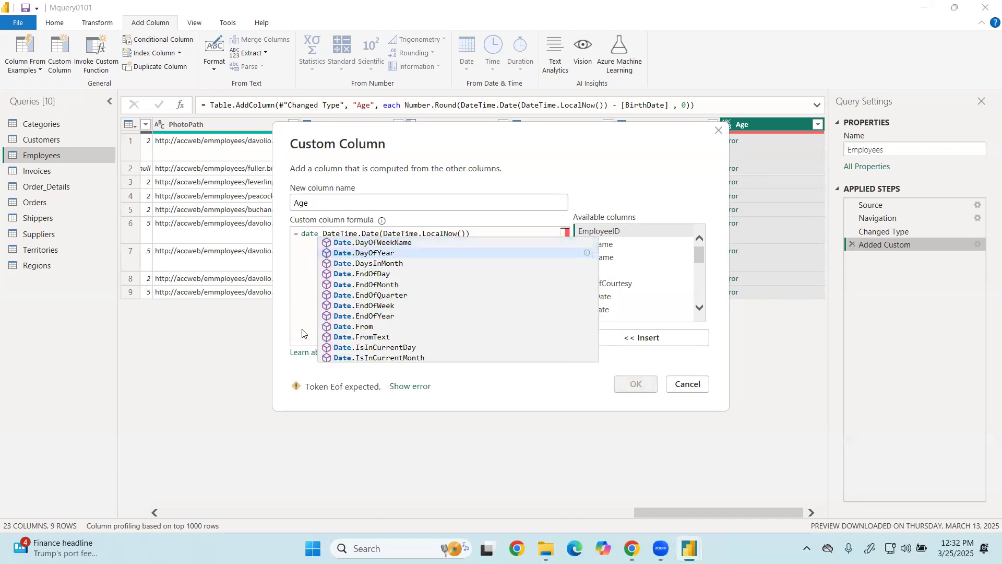
pyautogui.press('Down')
pyautogui.press('Down')
pyautogui.press('Down')
pyautogui.press('Down')
pyautogui.press('Down')
pyautogui.press('Down')
pyautogui.press('Down')
pyautogui.press('Down')
pyautogui.press('Down')
pyautogui.press('Down')
pyautogui.press('Down')
pyautogui.press('Down')
pyautogui.press('Down')
pyautogui.press('Down')
pyautogui.press('Down')
pyautogui.press('Down')
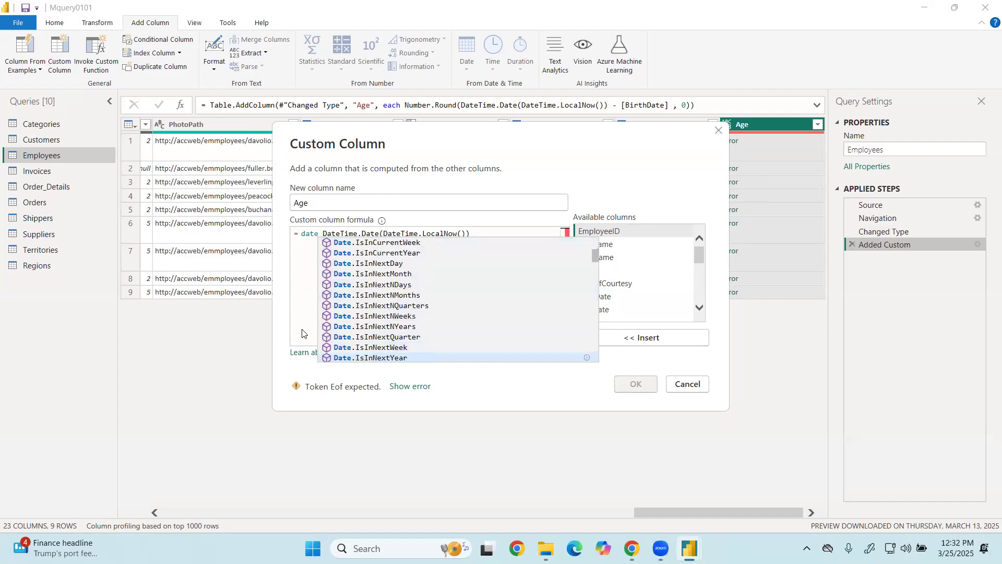
pyautogui.press('BackSpace')
pyautogui.press('BackSpace')
pyautogui.press('BackSpace')
pyautogui.press('BackSpace')
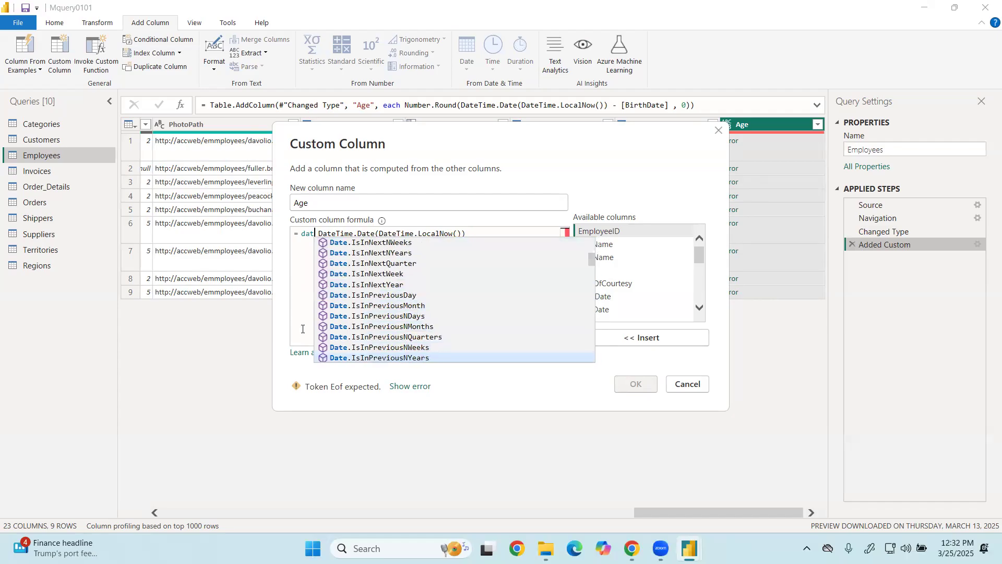
# Try the prefixes frac and yearfac in front of the Age formula and delete both
pyautogui.write('frac')
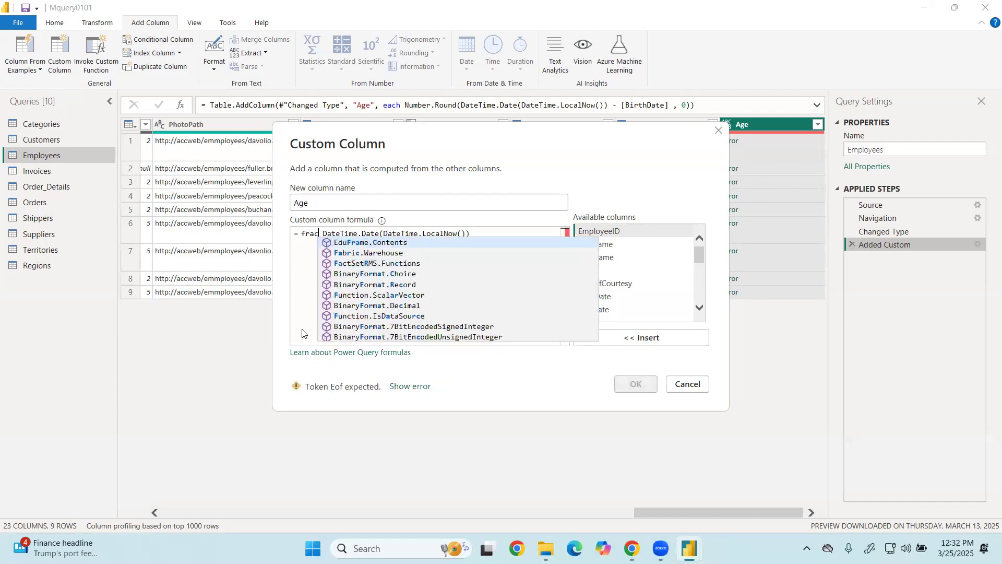
pyautogui.press('BackSpace')
pyautogui.press('BackSpace')
pyautogui.press('BackSpace')
pyautogui.press('BackSpace')
pyautogui.write('year')
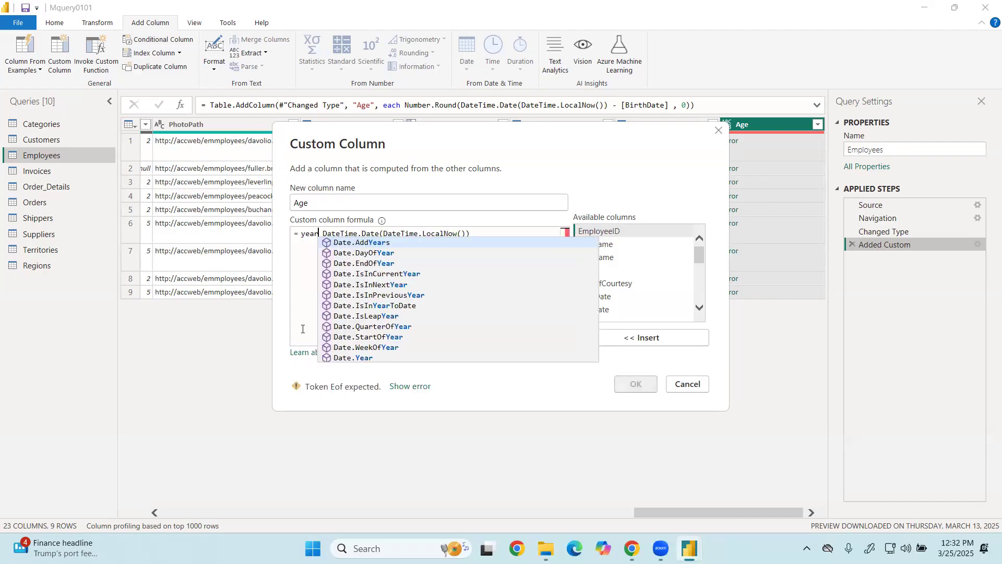
pyautogui.write('fac')
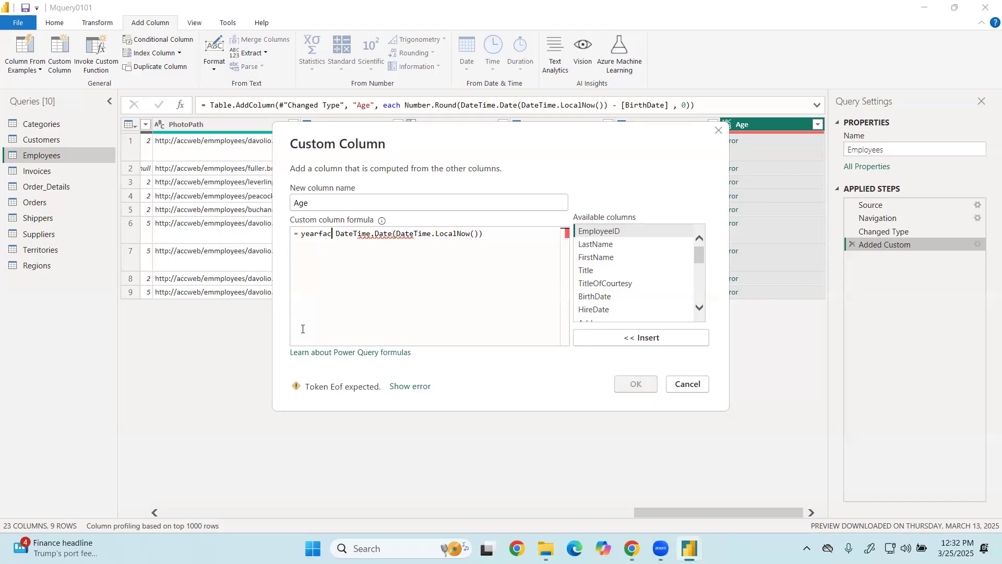
pyautogui.press('BackSpace')
pyautogui.press('BackSpace')
pyautogui.press('BackSpace')
pyautogui.press('BackSpace')
pyautogui.press('BackSpace')
pyautogui.press('BackSpace')
pyautogui.press('BackSpace')
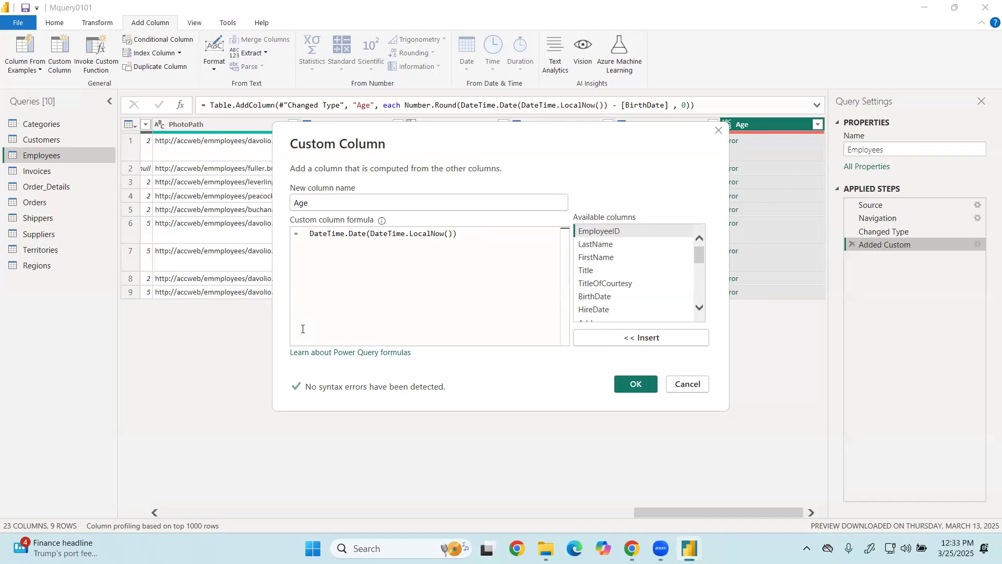
# Try date.yearf as the function name in front of the Age formula and cut it back to date
pyautogui.write('datre')
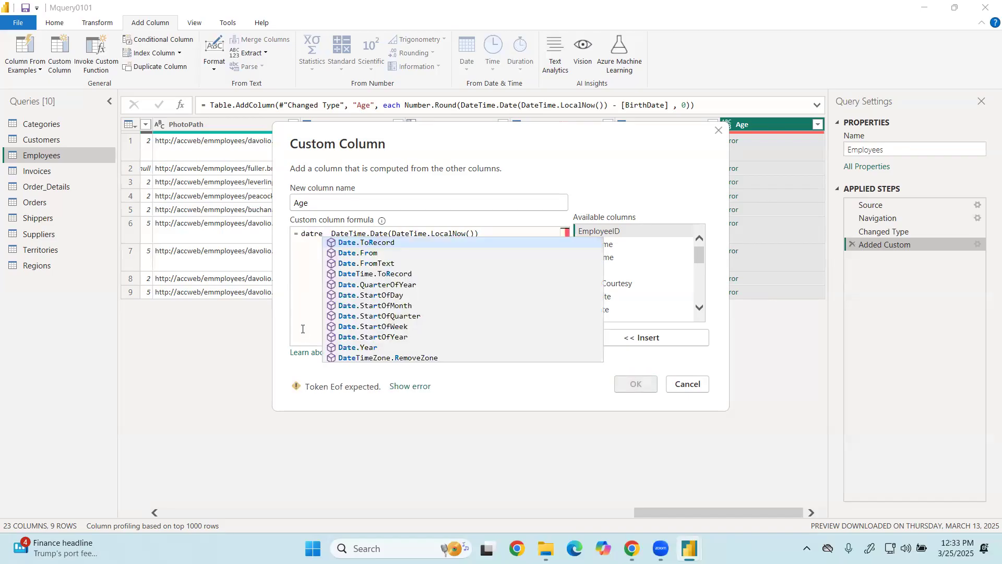
pyautogui.press('BackSpace')
pyautogui.press('BackSpace')
pyautogui.write('e.')
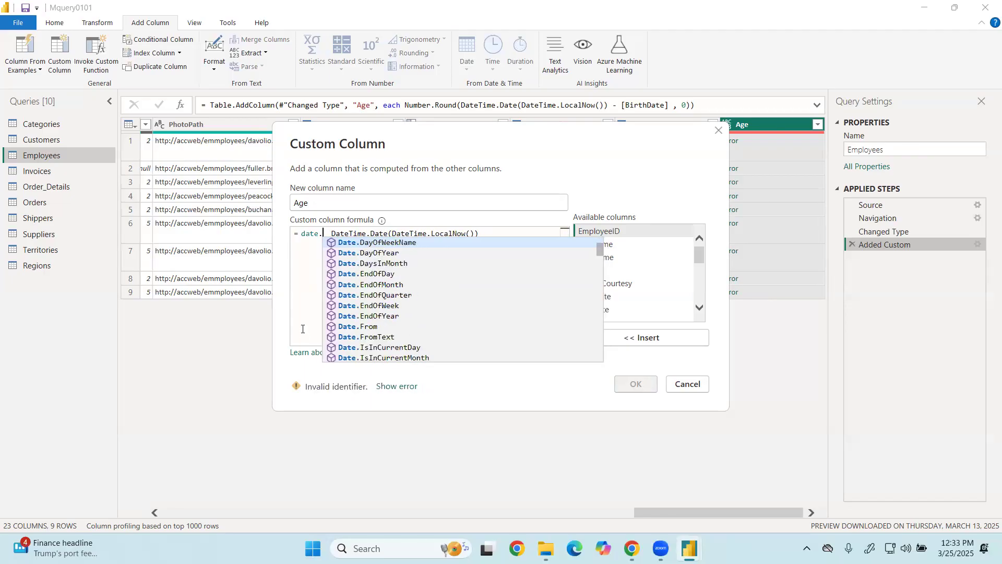
pyautogui.write('yea')
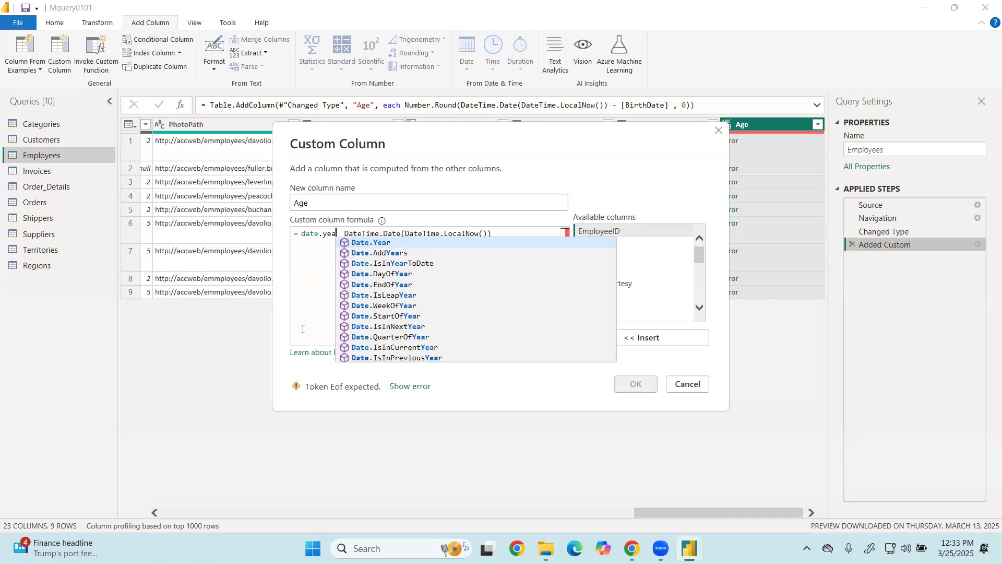
pyautogui.write('rf')
pyautogui.press('BackSpace')
pyautogui.press('BackSpace')
pyautogui.press('BackSpace')
pyautogui.press('BackSpace')
pyautogui.press('BackSpace')
pyautogui.press('BackSpace')
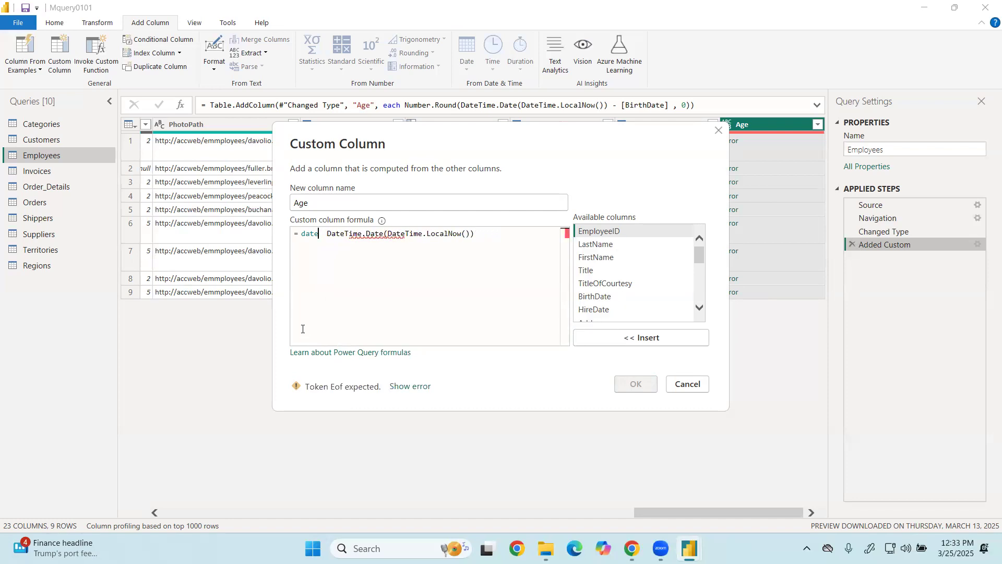
# Examine the Date and DateTime functions suggested for the prefix date. and remove the prefix from the Age formula
pyautogui.write('.')
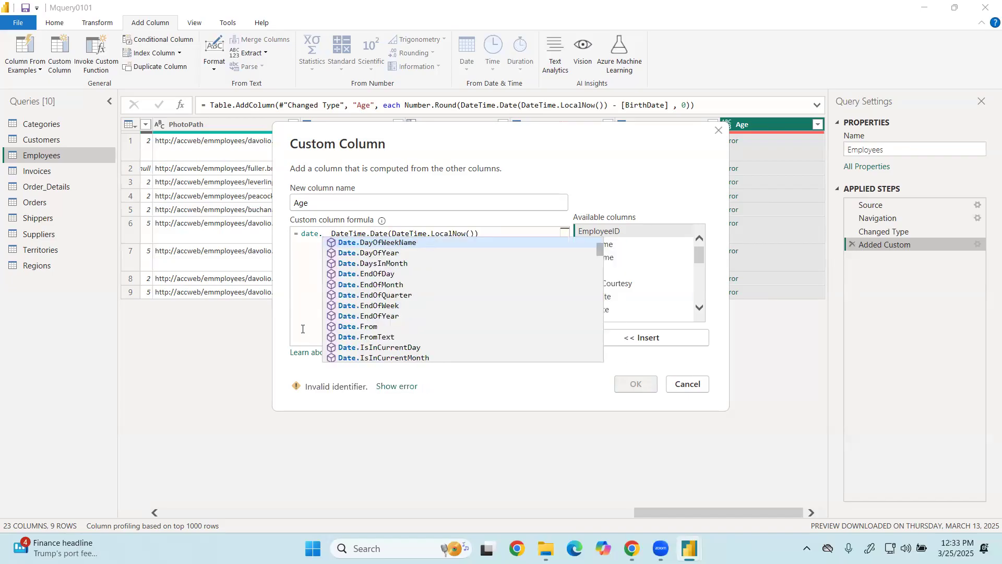
pyautogui.press('Down')
pyautogui.press('Down')
pyautogui.press('Down')
pyautogui.press('Down')
pyautogui.press('Down')
pyautogui.press('Down')
pyautogui.press('Down')
pyautogui.press('Down')
pyautogui.press('Down')
pyautogui.press('Down')
pyautogui.press('Down')
pyautogui.press('Down')
pyautogui.press('Down')
pyautogui.press('Down')
pyautogui.press('Down')
pyautogui.press('Down')
pyautogui.press('Down')
pyautogui.press('Down')
pyautogui.press('Down')
pyautogui.press('Down')
pyautogui.press('Down')
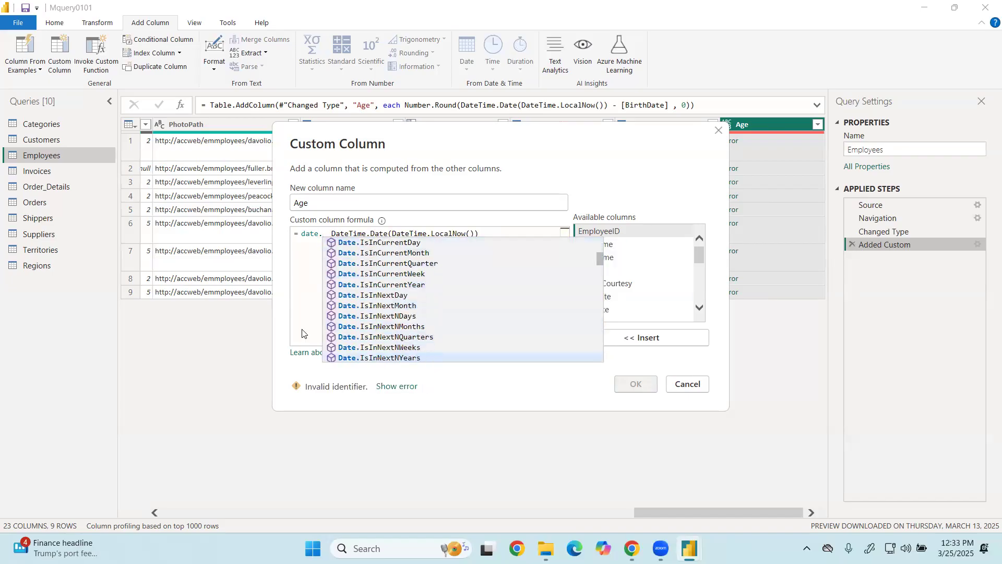
pyautogui.press('Down')
pyautogui.press('Down')
pyautogui.press('Down')
pyautogui.press('Down')
pyautogui.press('Down')
pyautogui.press('Down')
pyautogui.press('Down')
pyautogui.press('Down')
pyautogui.press('Down')
pyautogui.press('Down')
pyautogui.press('Down')
pyautogui.press('Down')
pyautogui.press('Down')
pyautogui.press('Down')
pyautogui.press('Down')
pyautogui.press('Down')
pyautogui.press('Down')
pyautogui.press('Down')
pyautogui.press('Down')
pyautogui.press('Down')
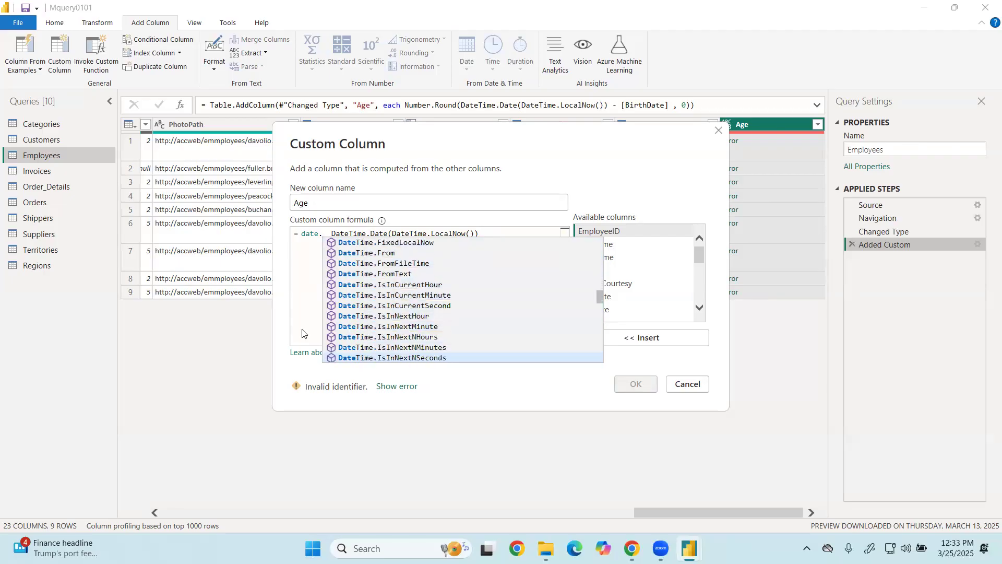
pyautogui.press('BackSpace')
pyautogui.press('BackSpace')
pyautogui.press('BackSpace')
pyautogui.press('BackSpace')
pyautogui.press('BackSpace')
# Insert the List.Difference function in front of DateTime.Date(DateTime.LocalNow()) in the Age formula
pyautogui.write('differe')
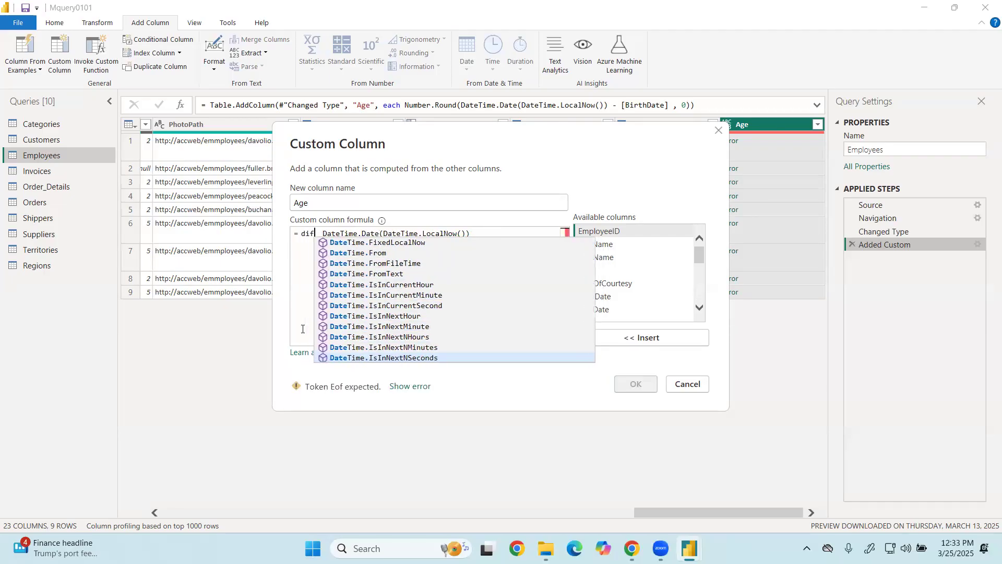
pyautogui.press('BackSpace')
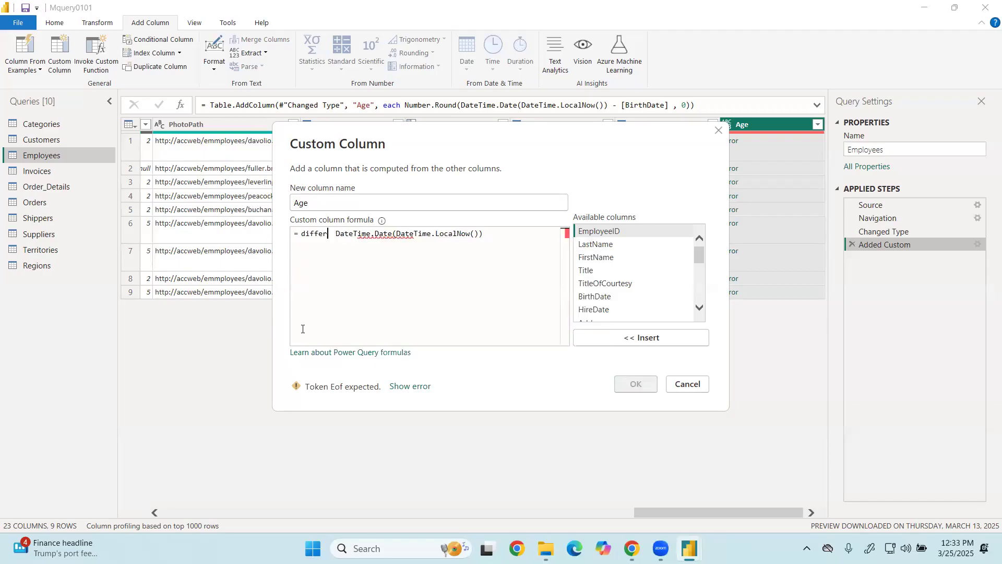
pyautogui.write('ence')
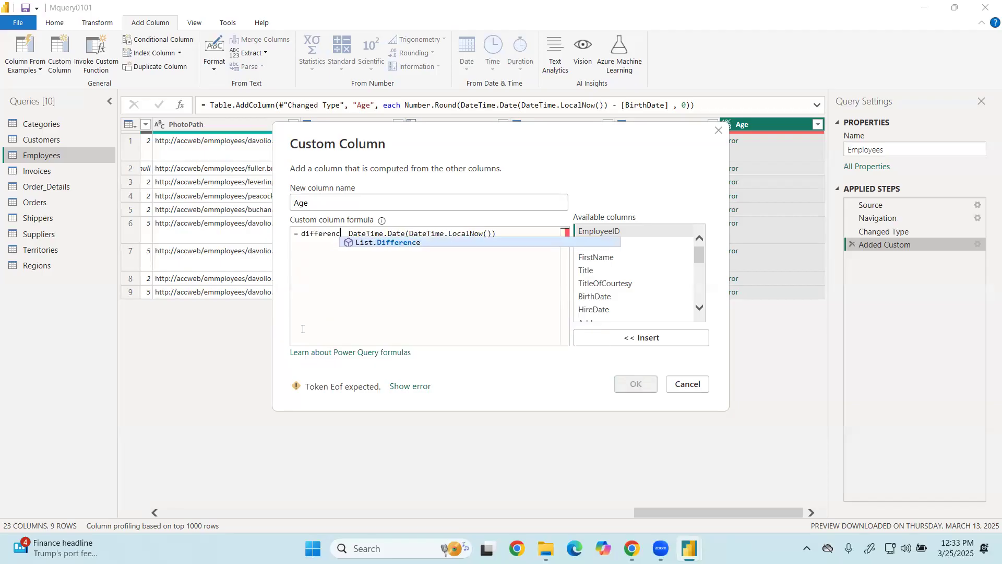
pyautogui.press('Tab')
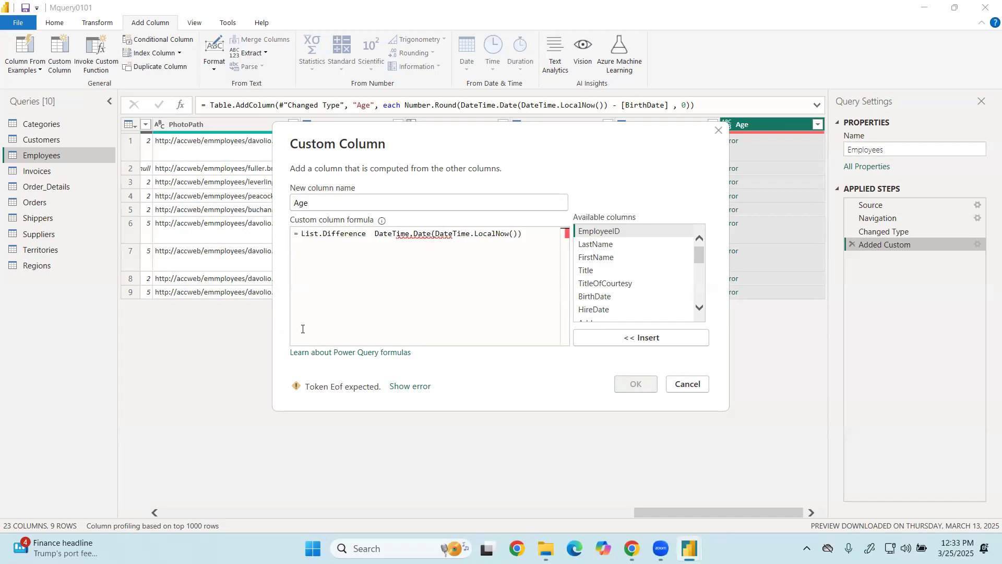
# Remove the List.Difference function and the extra spaces in front of DateTime.Date(DateTime.LocalNow()) in the Age formula
pyautogui.press('BackSpace')
pyautogui.press('BackSpace')
pyautogui.press('BackSpace')
pyautogui.press('BackSpace')
pyautogui.press('BackSpace')
pyautogui.press('BackSpace')
pyautogui.press('BackSpace')
pyautogui.press('BackSpace')
pyautogui.press('BackSpace')
pyautogui.press('BackSpace')
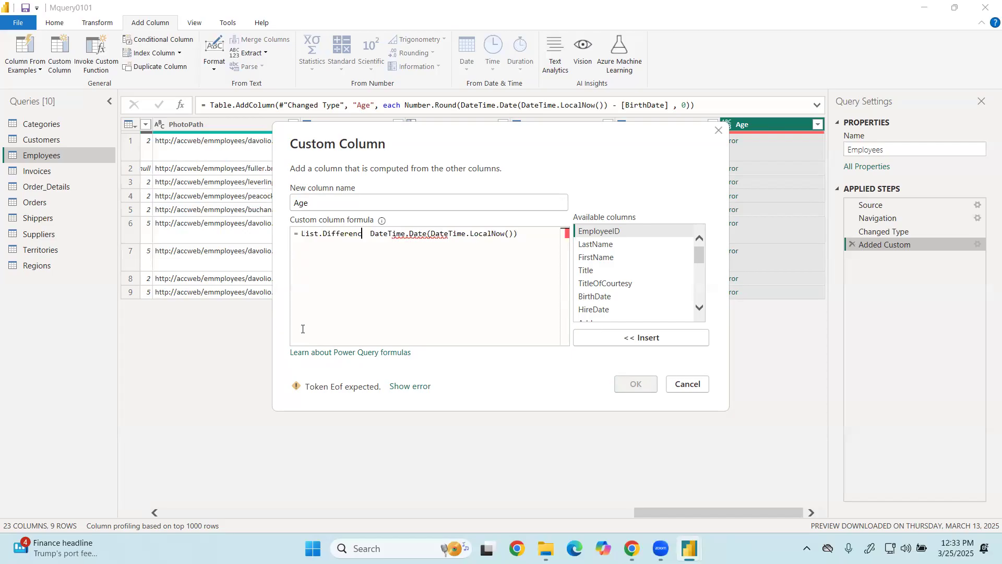
pyautogui.press('BackSpace')
pyautogui.press('BackSpace')
pyautogui.press('BackSpace')
pyautogui.press('BackSpace')
pyautogui.press('BackSpace')
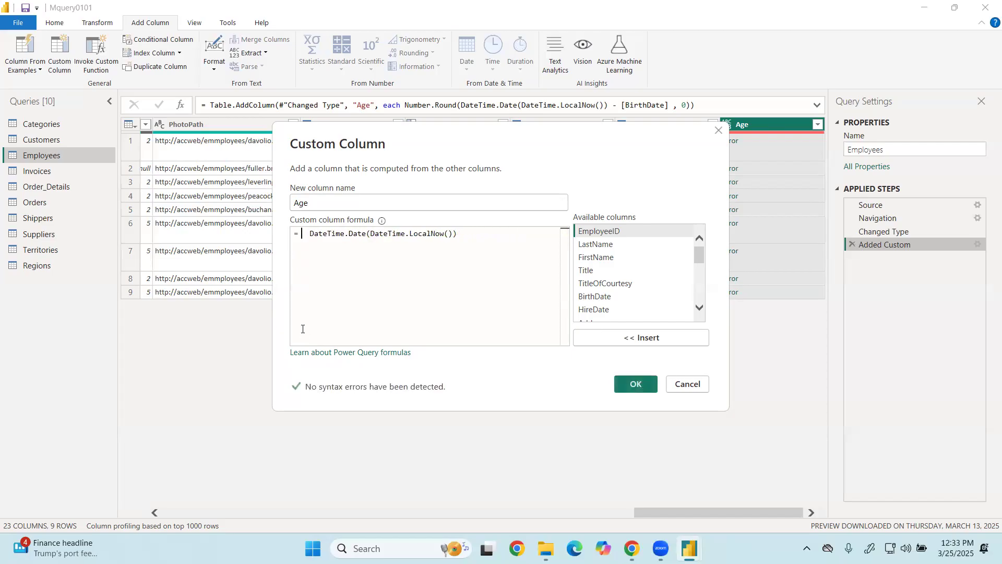
pyautogui.press('BackSpace')
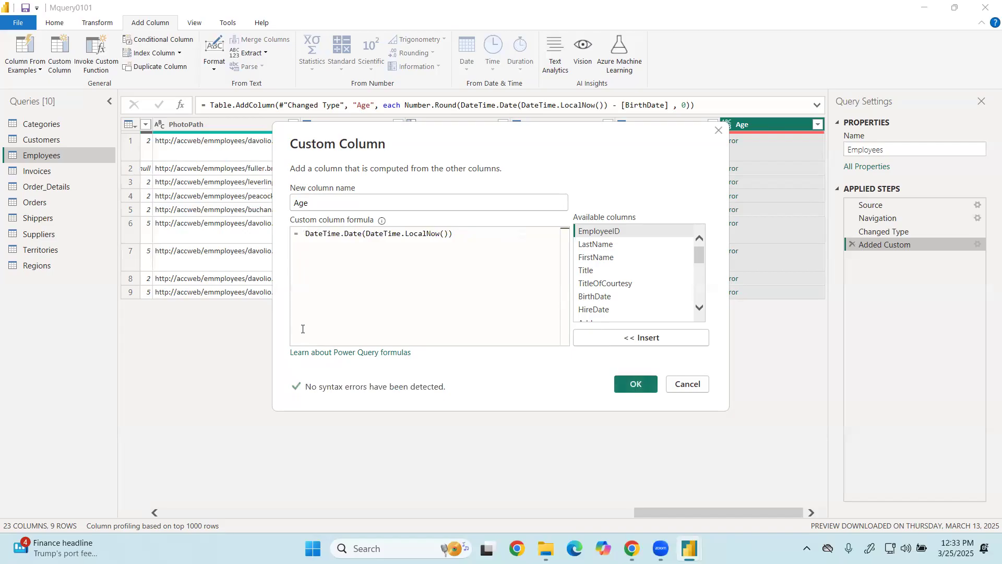
pyautogui.press('BackSpace')
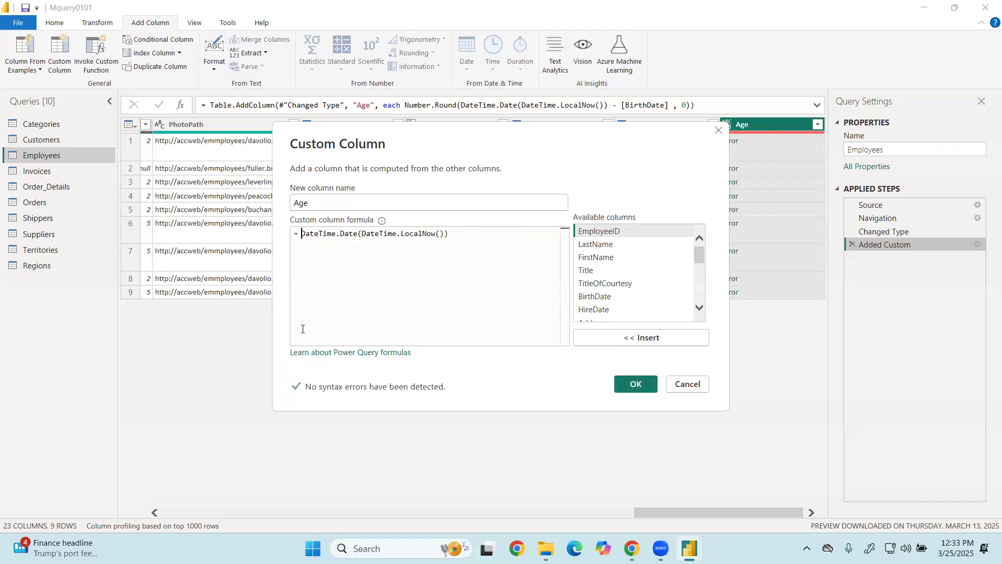
# Subtract [BirthDate] from DateTime.Date(DateTime.LocalNow()) in the Age formula and apply it
pyautogui.write('- bir')
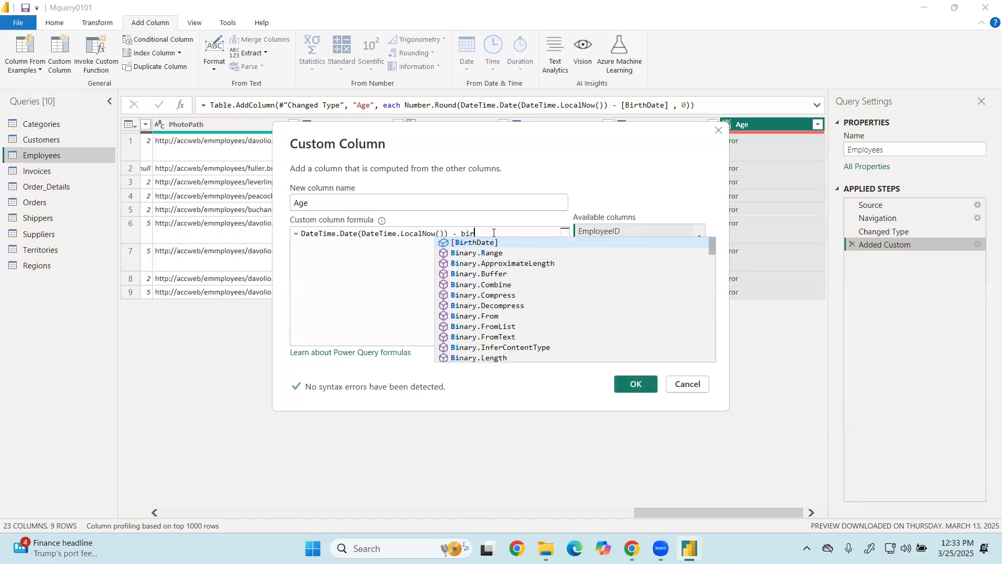
pyautogui.press('Tab')
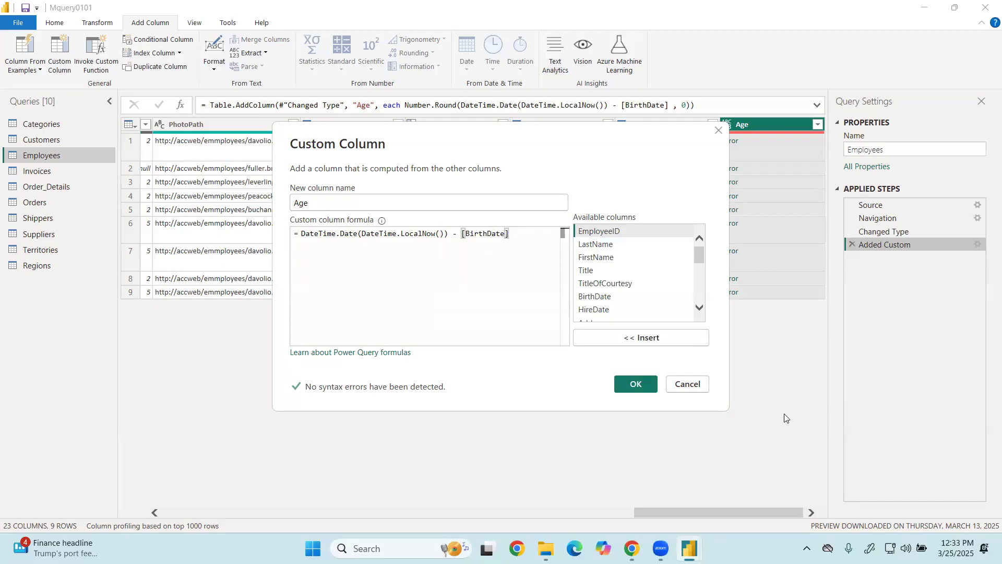
pyautogui.click(639, 385)
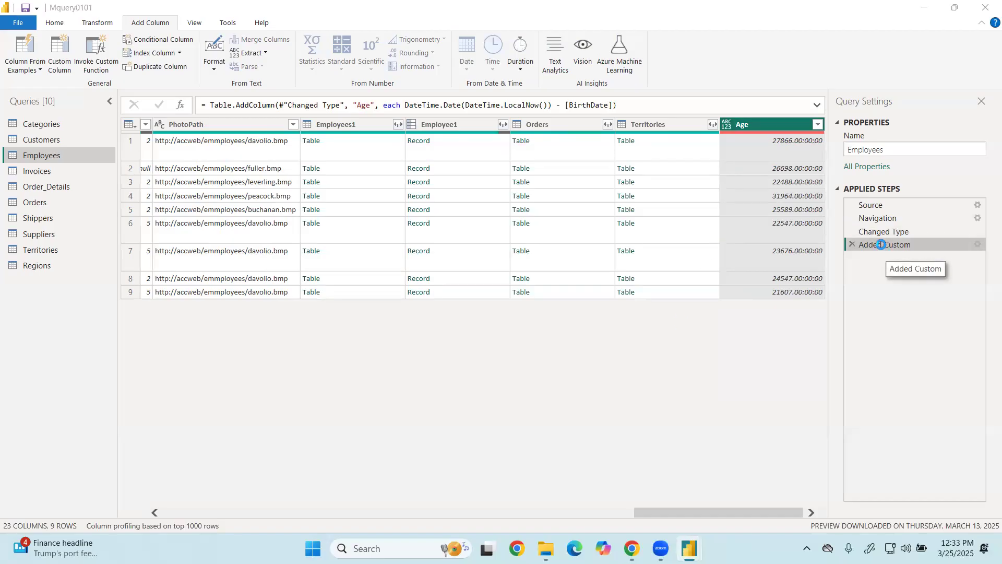
# Change the Age formula to (DateTime.Date(DateTime.LocalNow()) - [BirthDate]) / 365 and apply it
pyautogui.doubleClick(881, 245)
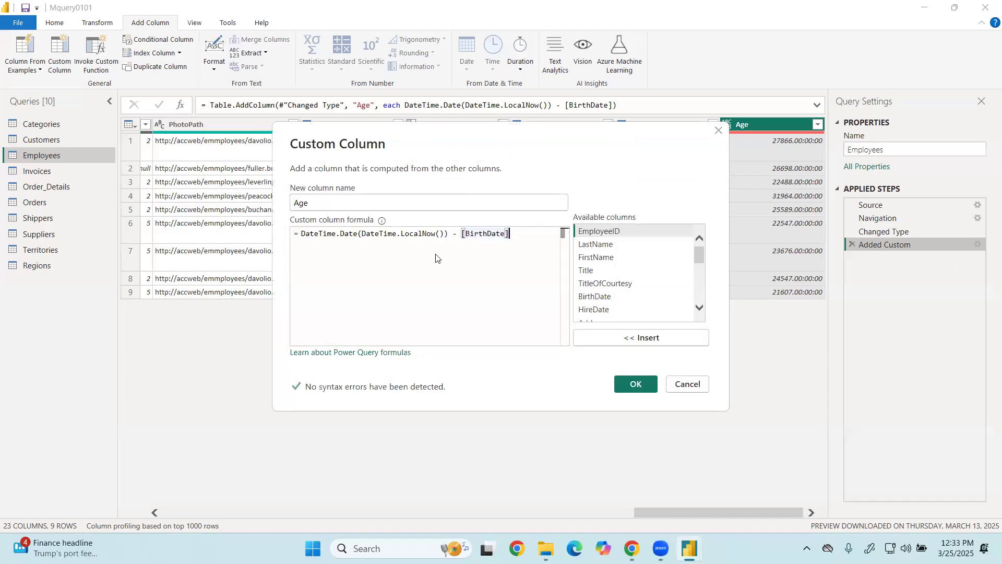
pyautogui.write('/ ')
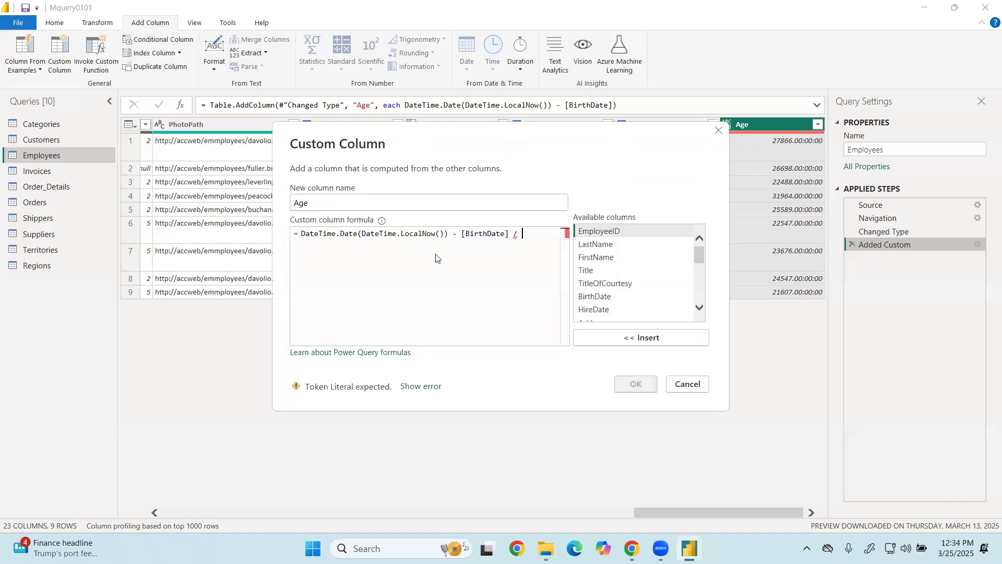
pyautogui.write('365')
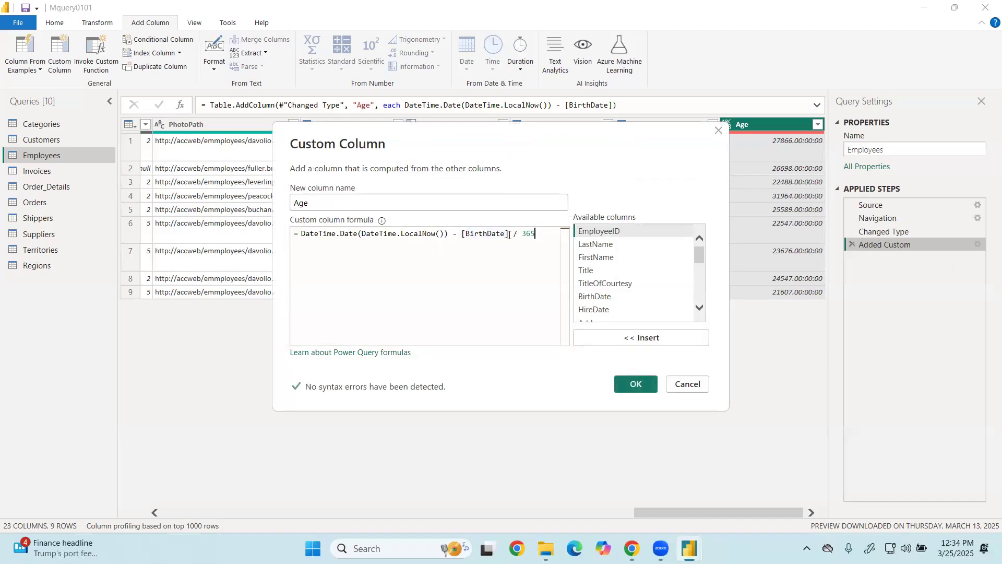
pyautogui.click(509, 234)
pyautogui.write(')')
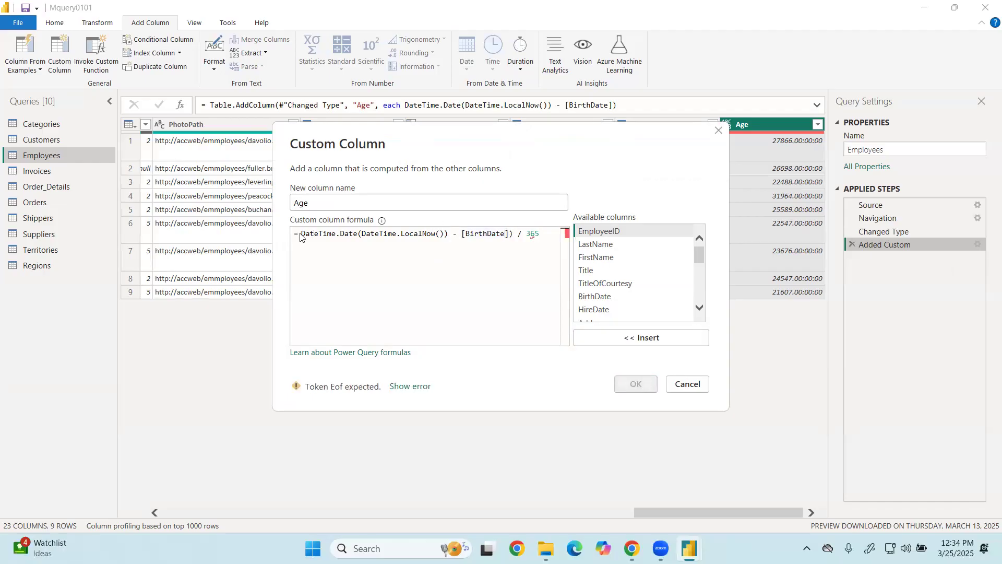
pyautogui.press('Left')
pyautogui.press('Left')
pyautogui.press('Left')
pyautogui.press('Left')
pyautogui.press('Left')
pyautogui.press('Left')
pyautogui.press('Left')
pyautogui.press('Left')
pyautogui.press('Left')
pyautogui.press('Left')
pyautogui.press('Left')
pyautogui.press('Left')
pyautogui.press('Left')
pyautogui.press('Left')
pyautogui.press('Left')
pyautogui.press('Left')
pyautogui.press('Left')
pyautogui.press('Left')
pyautogui.press('Left')
pyautogui.press('Left')
pyautogui.press('Left')
pyautogui.press('Left')
pyautogui.press('Left')
pyautogui.press('Left')
pyautogui.press('Left')
pyautogui.press('Left')
pyautogui.press('Left')
pyautogui.press('Left')
pyautogui.press('Left')
pyautogui.press('Return')
pyautogui.press('BackSpace')
pyautogui.write('(')
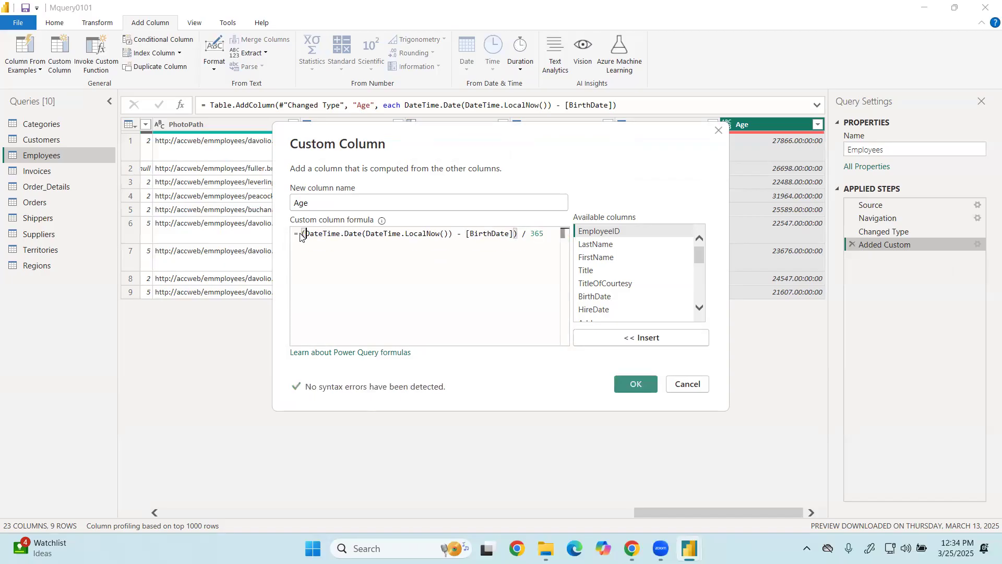
pyautogui.click(633, 391)
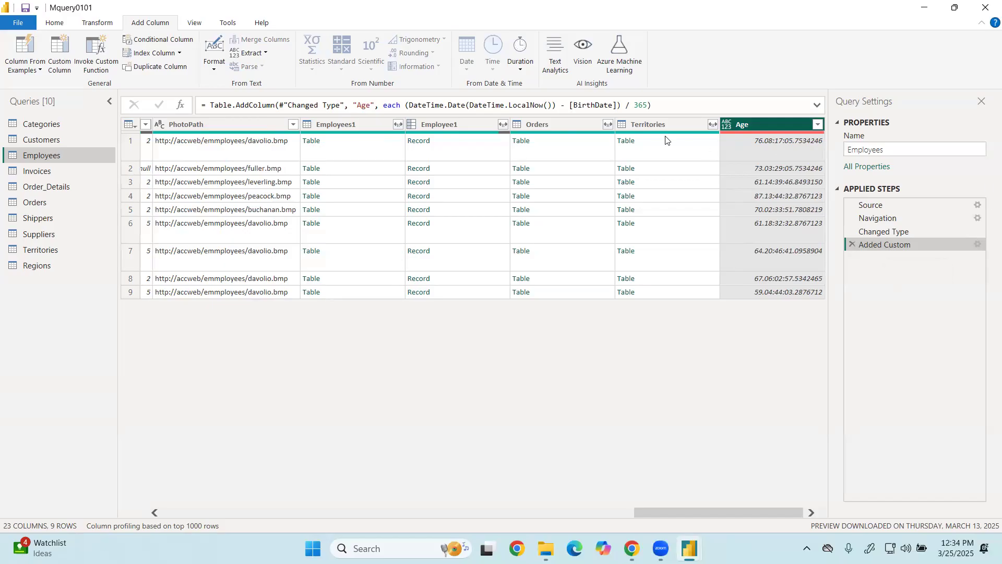
# Reopen the Age custom column's formula for editing
pyautogui.doubleClick(879, 250)
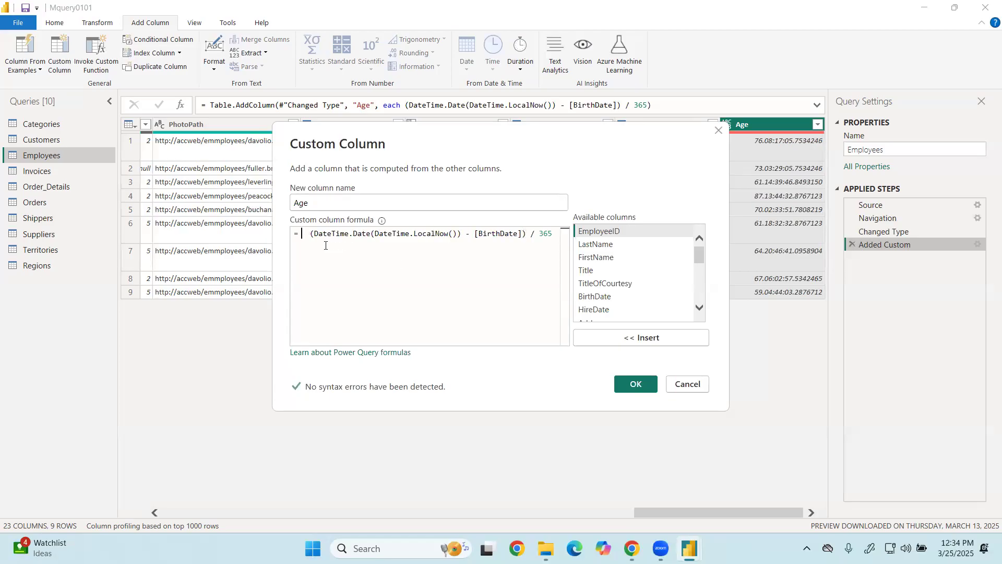
# Try the function prefixes num and rea in front of the Age formula and delete both
pyautogui.write('num')
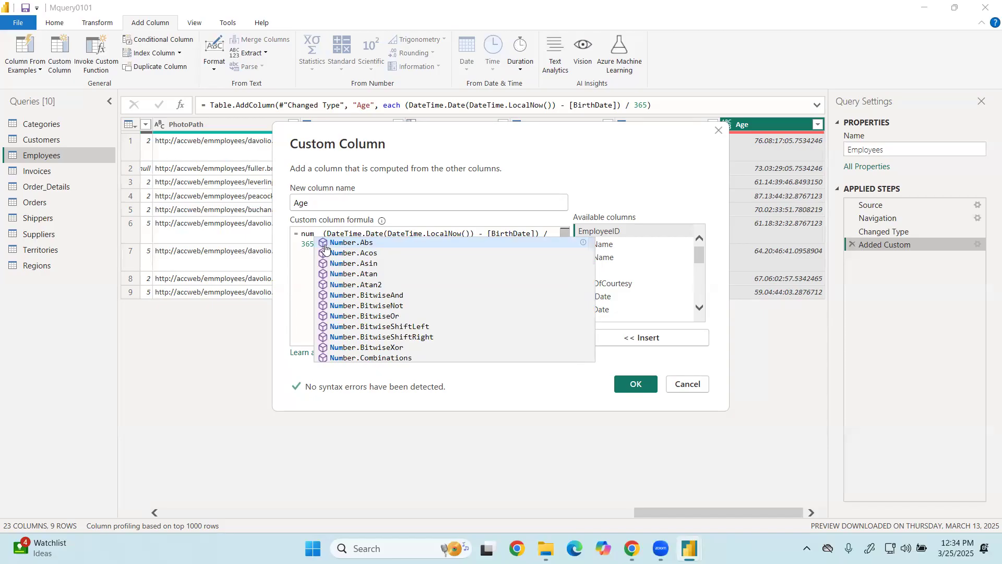
pyautogui.press('BackSpace')
pyautogui.press('BackSpace')
pyautogui.press('BackSpace')
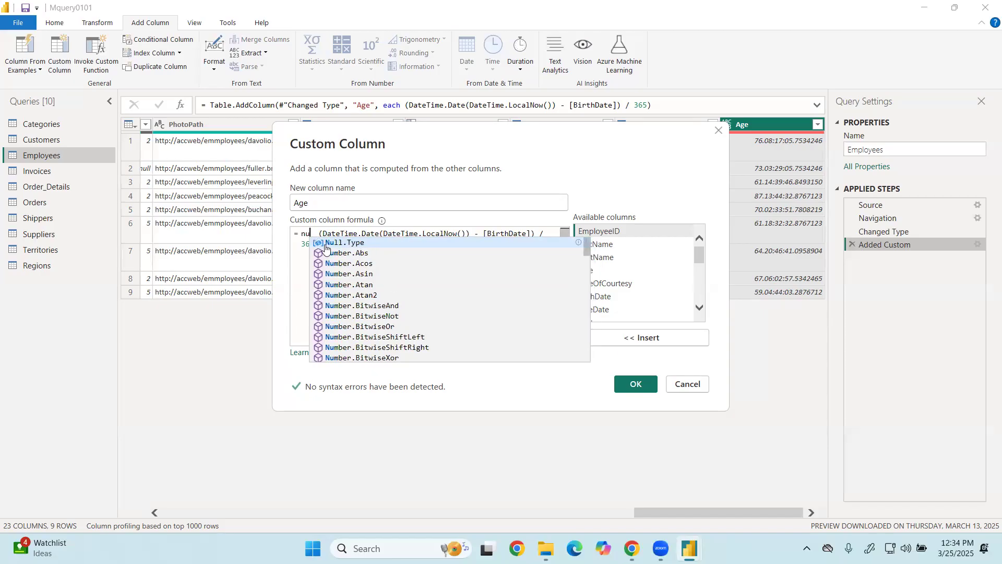
pyautogui.press('BackSpace')
pyautogui.press('BackSpace')
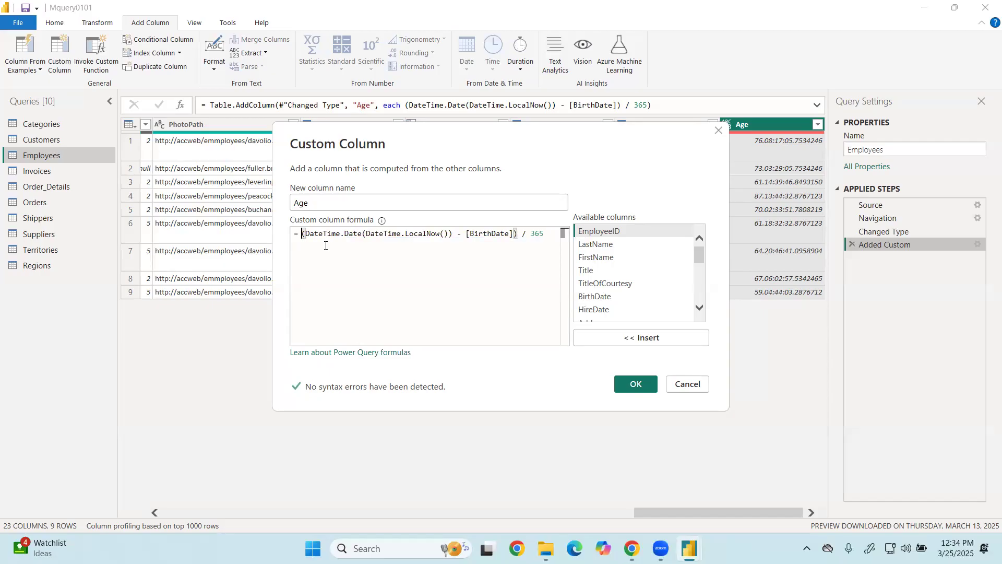
pyautogui.write('r')
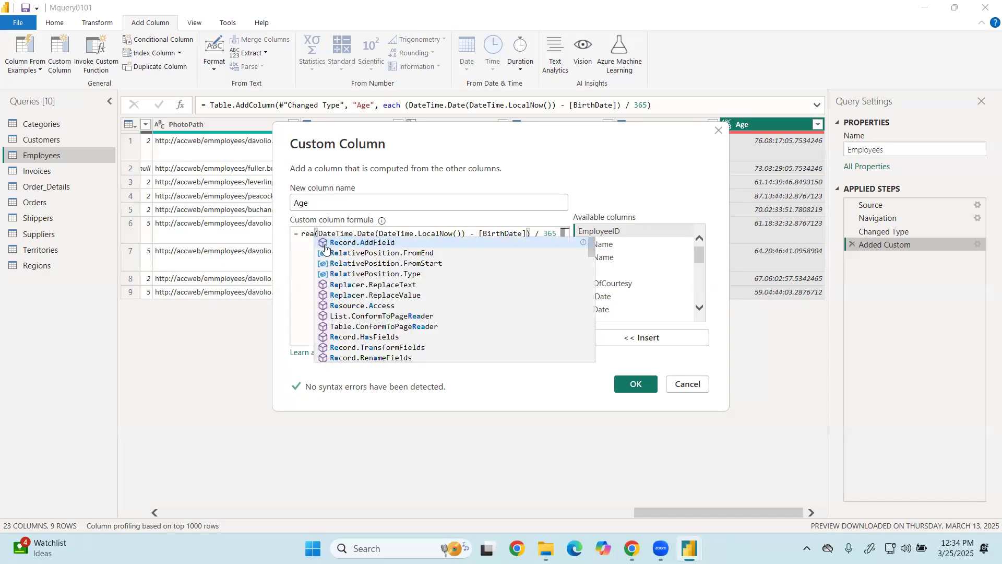
pyautogui.press('BackSpace')
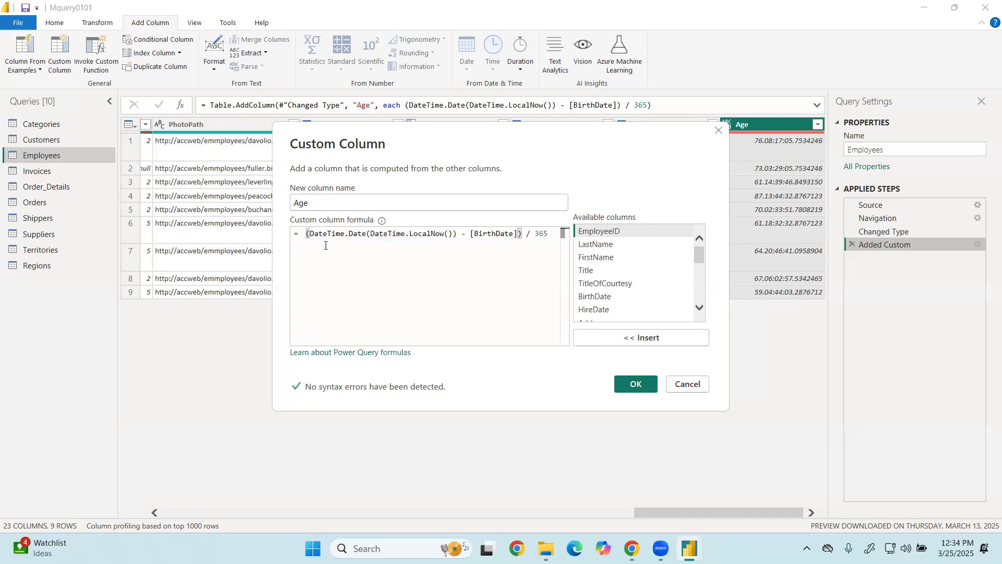
# Wrap the whole Age formula, including the division by 365, in the Int32.From function and apply it
pyautogui.write('int')
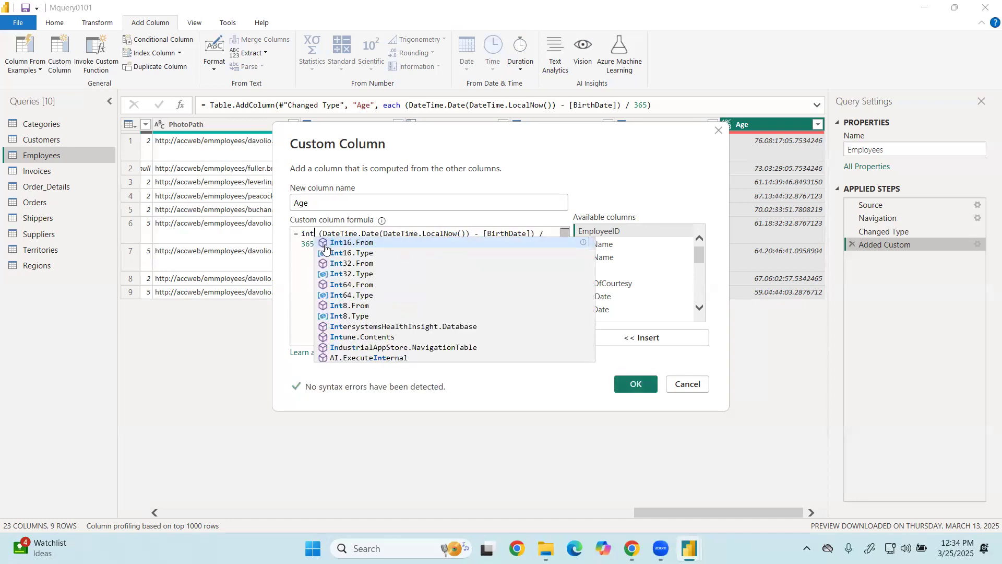
pyautogui.press('Down')
pyautogui.press('Down')
pyautogui.press('Down')
pyautogui.press('Up')
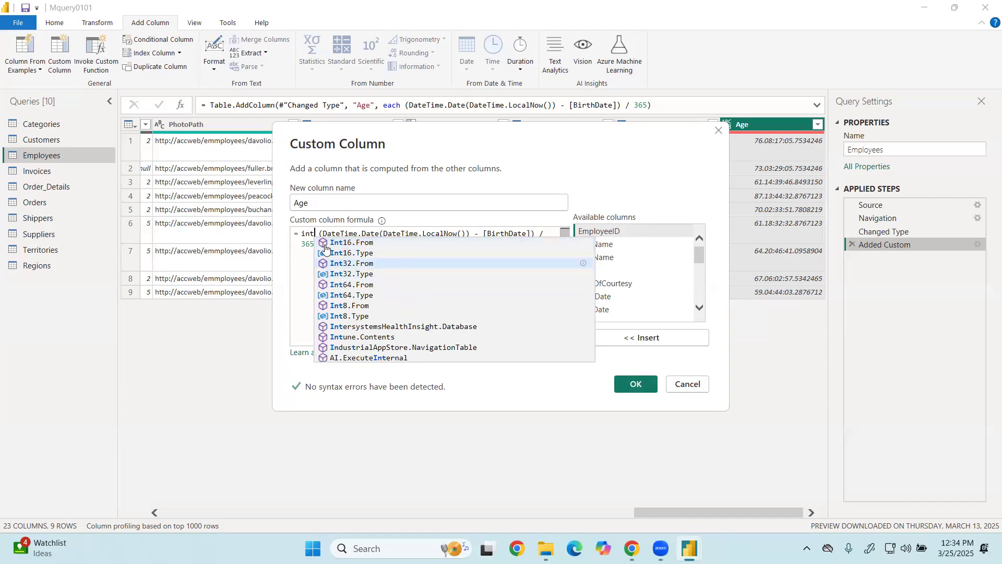
pyautogui.press('Return')
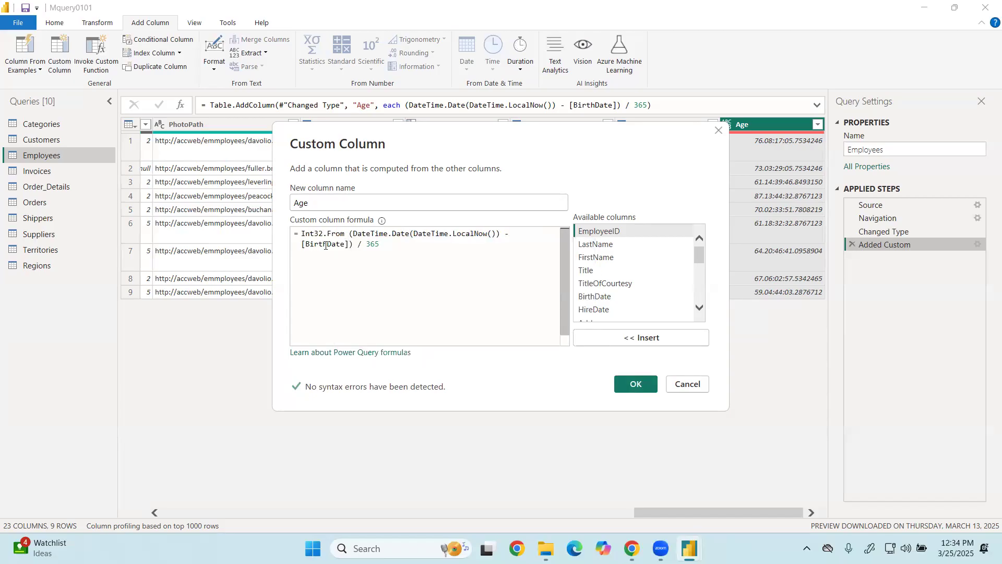
pyautogui.write('(')
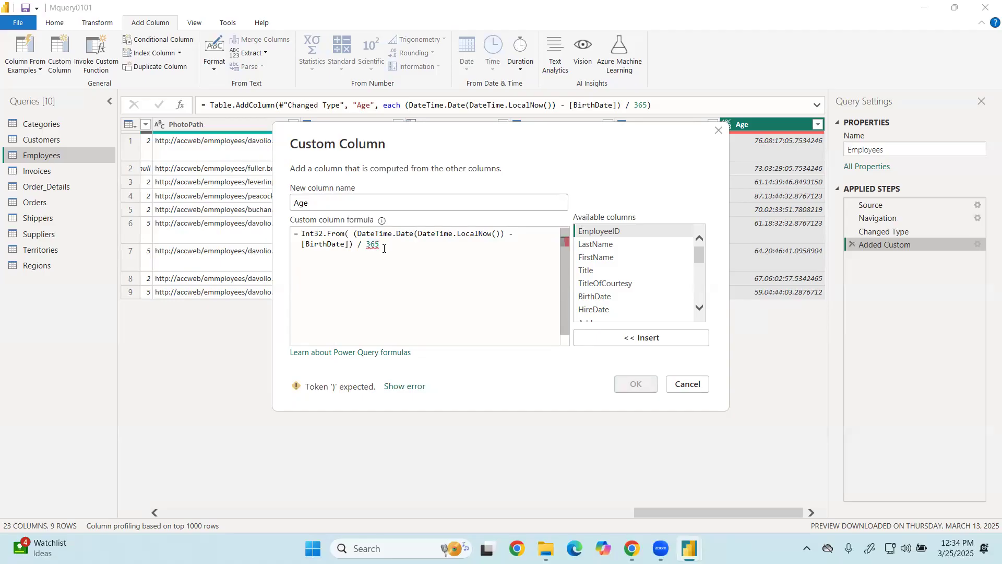
pyautogui.write(')')
pyautogui.click(638, 384)
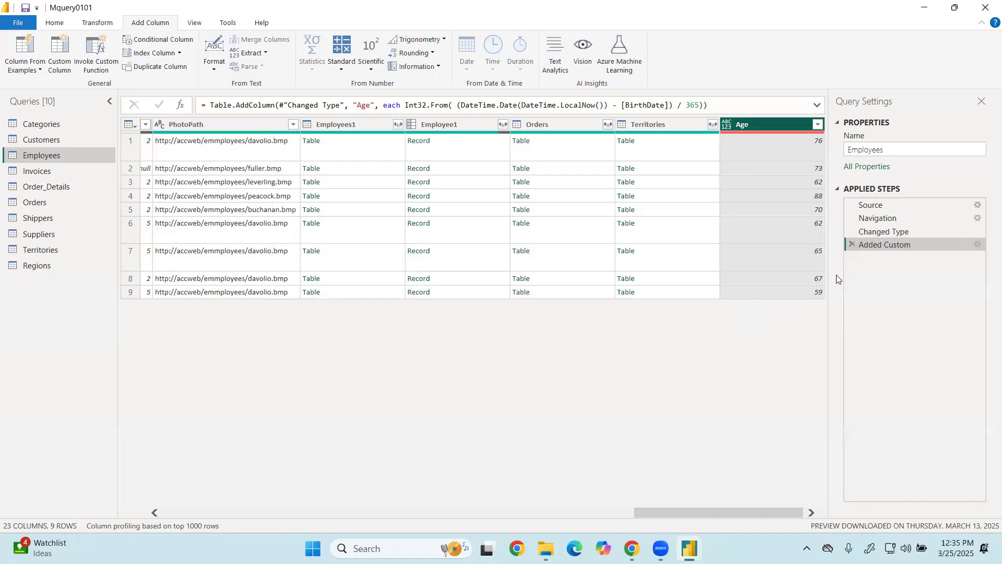
# Remove the division by 365 from the Age formula, leaving only the date difference inside Int32.From, and apply it
pyautogui.doubleClick(880, 239)
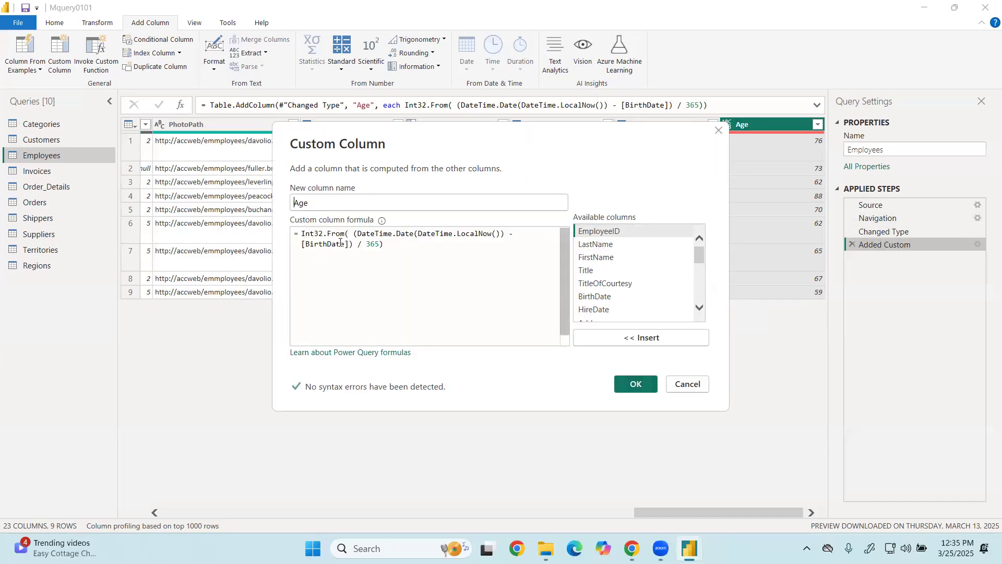
pyautogui.moveTo(354, 233); pyautogui.dragTo(505, 233)
pyautogui.moveTo(353, 244); pyautogui.dragTo(302, 243)
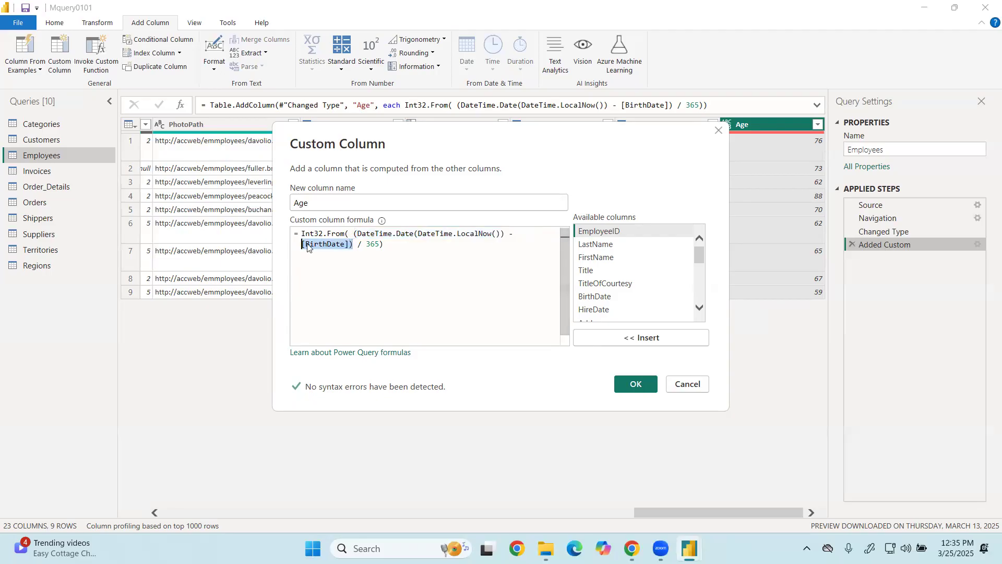
pyautogui.click(355, 236)
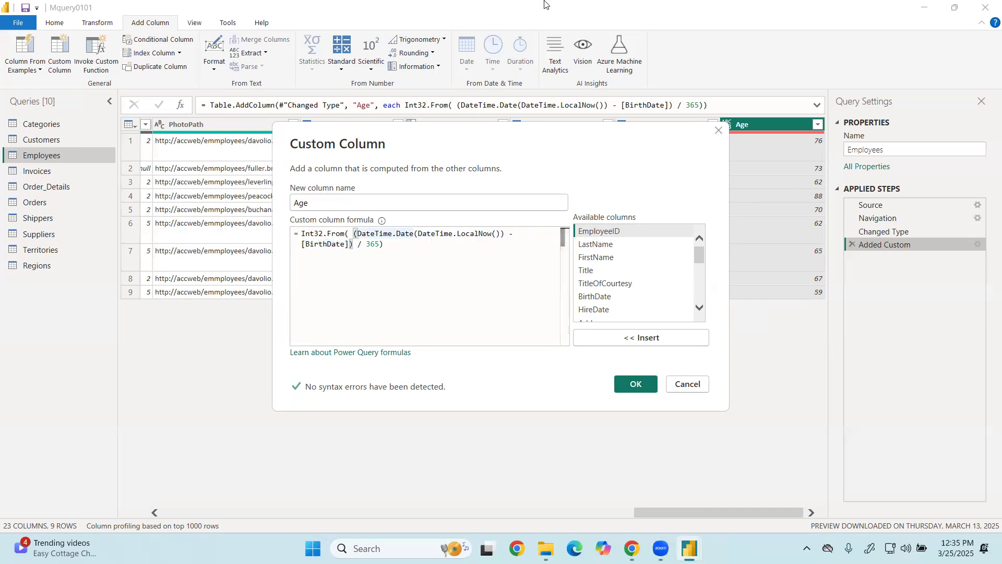
pyautogui.click(412, 248)
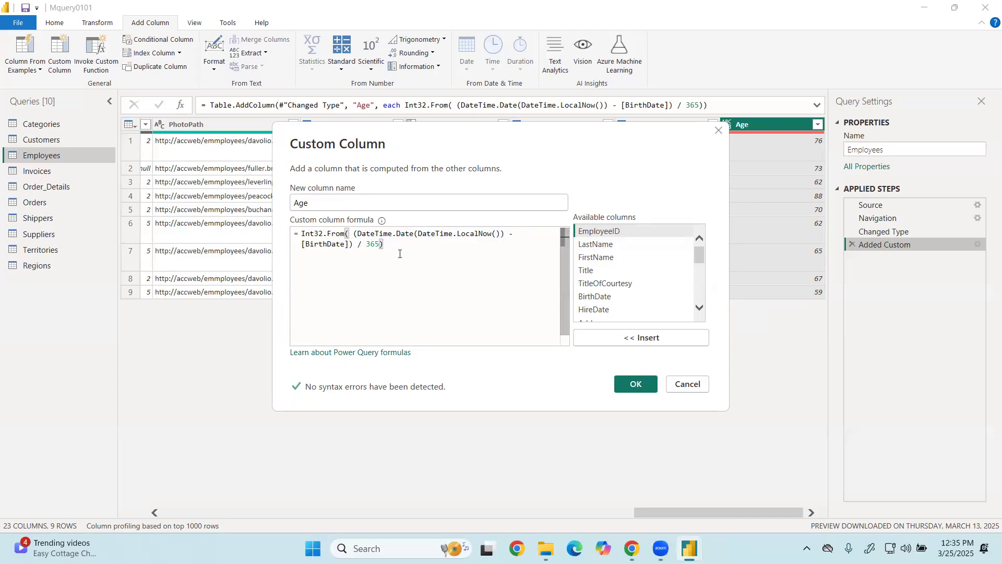
pyautogui.press('BackSpace')
pyautogui.press('BackSpace')
pyautogui.press('BackSpace')
pyautogui.press('BackSpace')
pyautogui.press('BackSpace')
pyautogui.press('BackSpace')
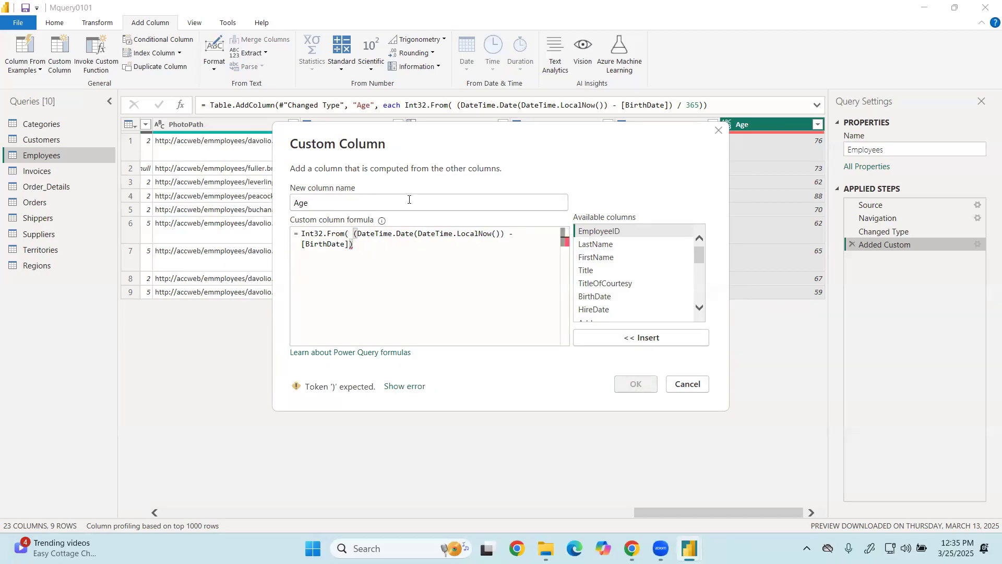
pyautogui.press('BackSpace')
pyautogui.write(')')
pyautogui.click(629, 384)
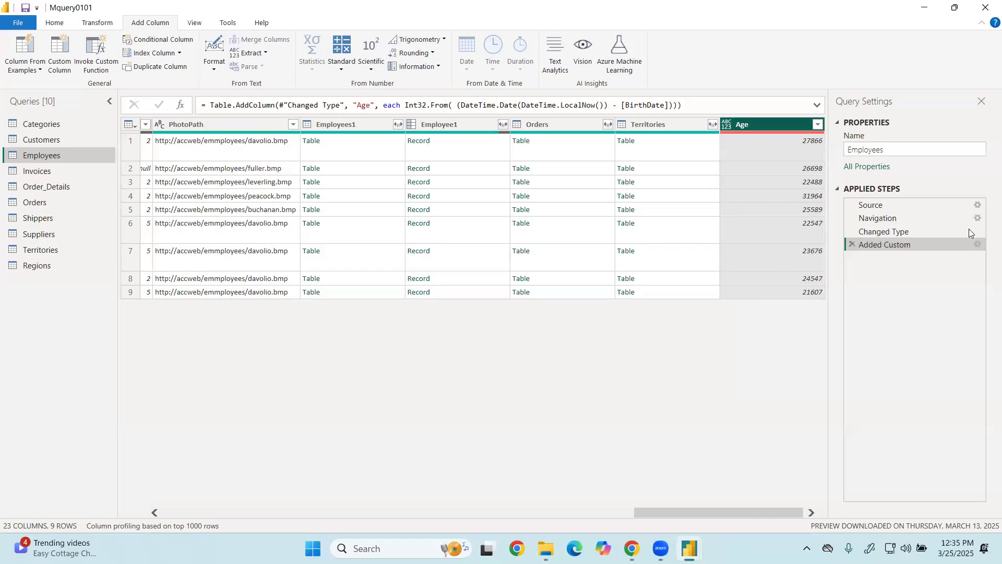
# Append / 365 after the closing parenthesis of Int32.From in the Age formula and apply it
pyautogui.doubleClick(890, 245)
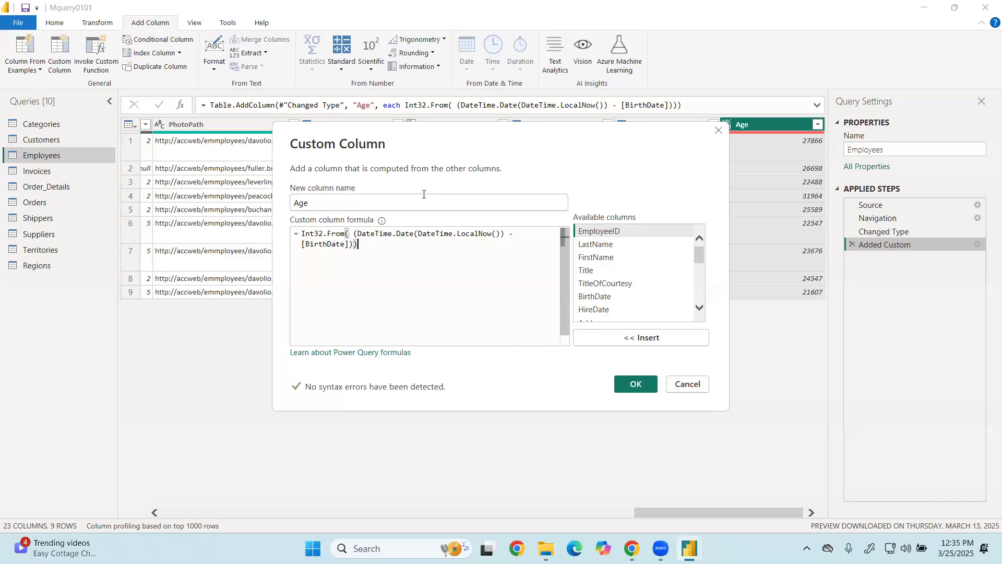
pyautogui.write('/ 365')
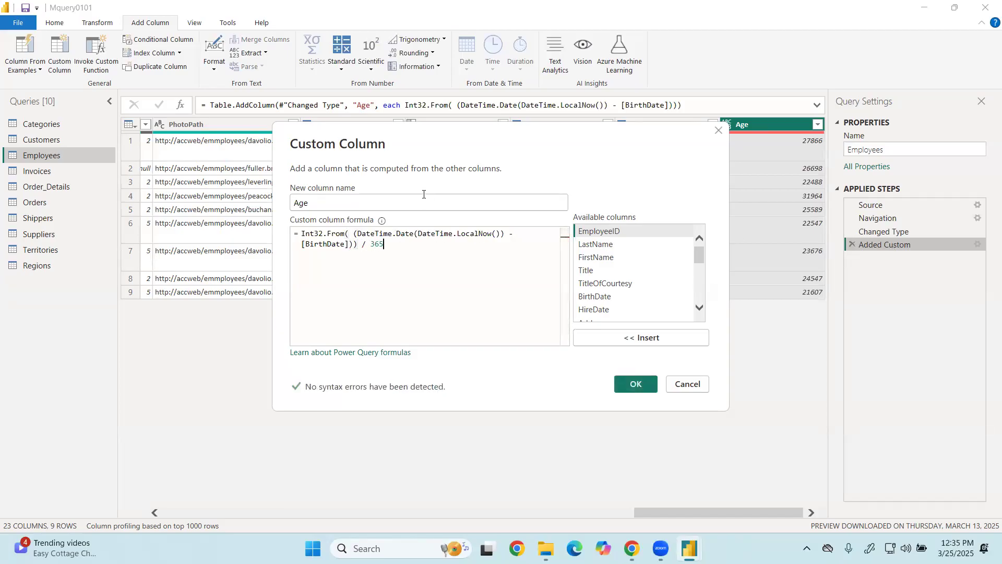
pyautogui.click(633, 384)
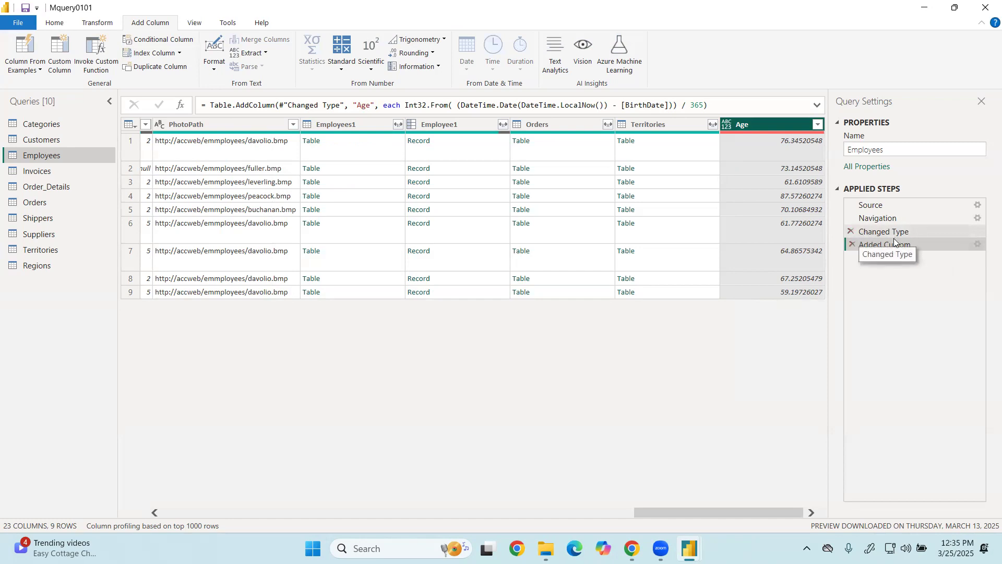
# Move the closing parenthesis of Int32.From in the Age formula to after / 365 and apply it
pyautogui.doubleClick(864, 244)
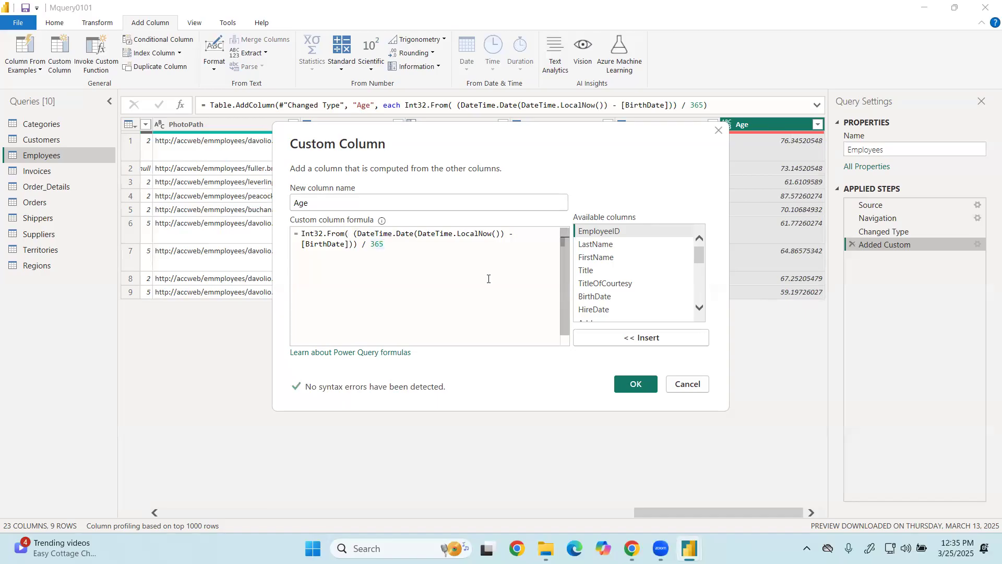
pyautogui.press('Left')
pyautogui.press('Left')
pyautogui.press('Left')
pyautogui.press('Left')
pyautogui.press('BackSpace')
pyautogui.press('Right')
pyautogui.press('Right')
pyautogui.press('End')
pyautogui.write(')')
pyautogui.click(355, 246)
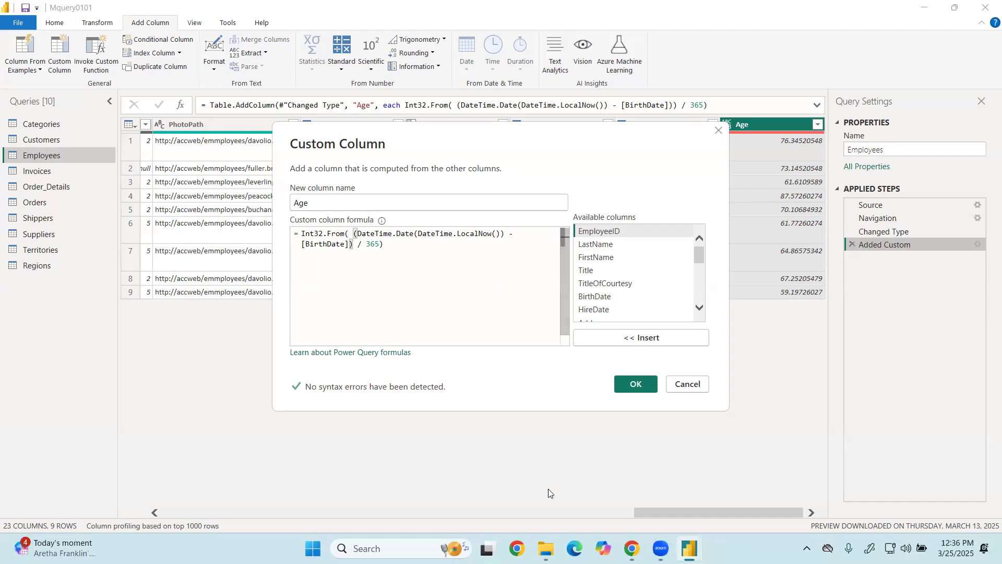
pyautogui.click(634, 384)
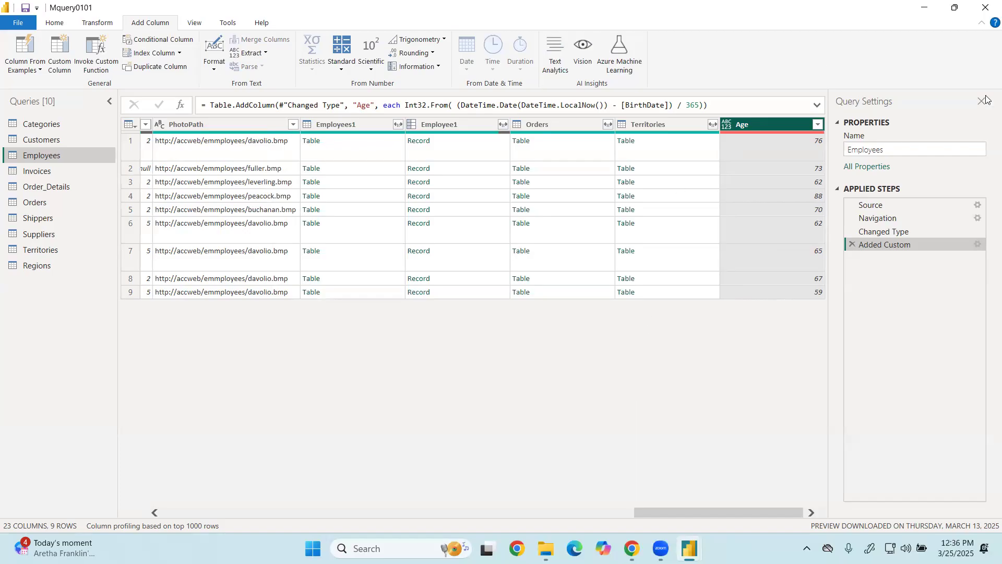
# Turn the Age formula into a condition by putting if before Int32.From and appending > 60 then at the end
pyautogui.doubleClick(889, 241)
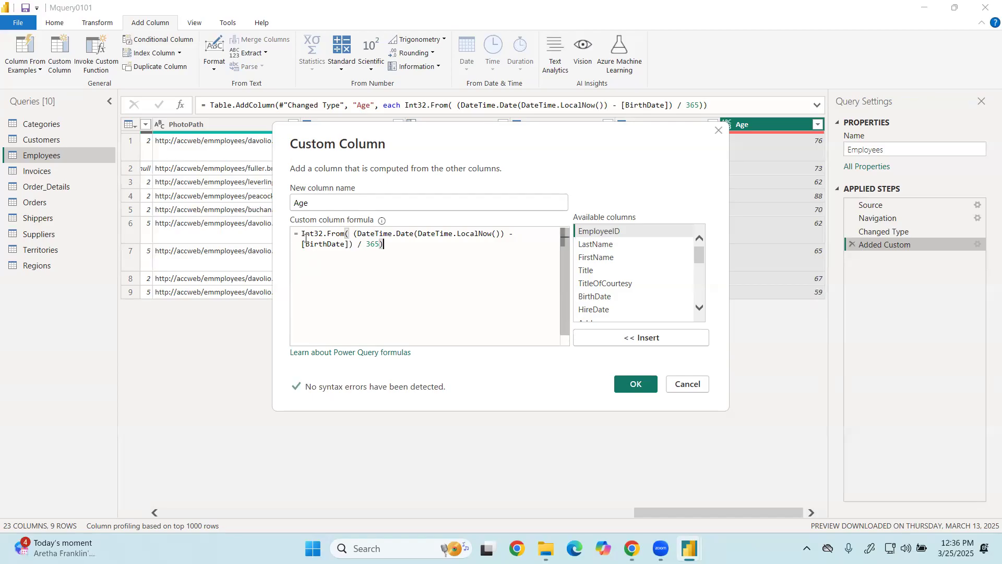
pyautogui.press('Up')
pyautogui.press('Left')
pyautogui.press('Left')
pyautogui.press('Left')
pyautogui.press('Left')
pyautogui.press('Left')
pyautogui.press('Left')
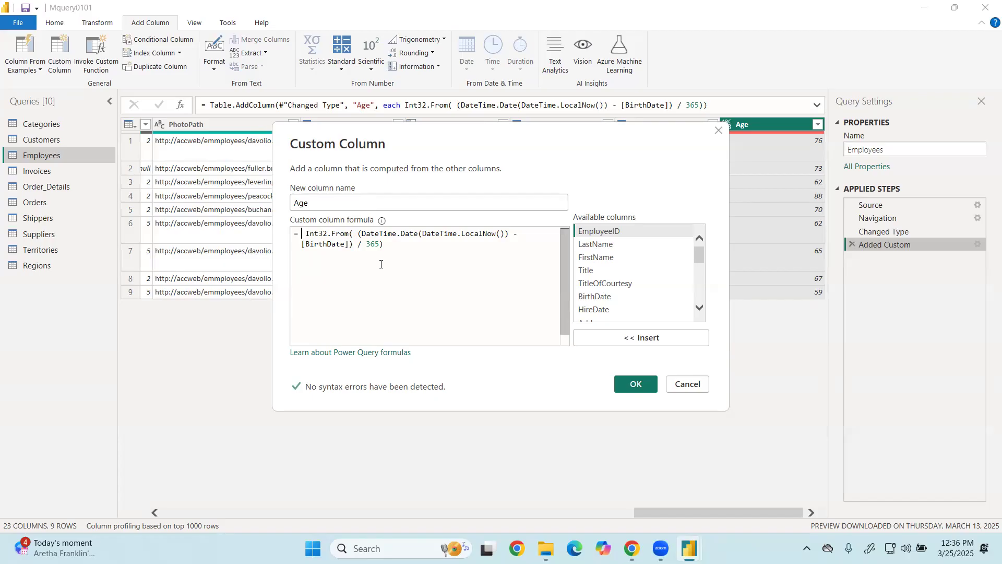
pyautogui.write('if')
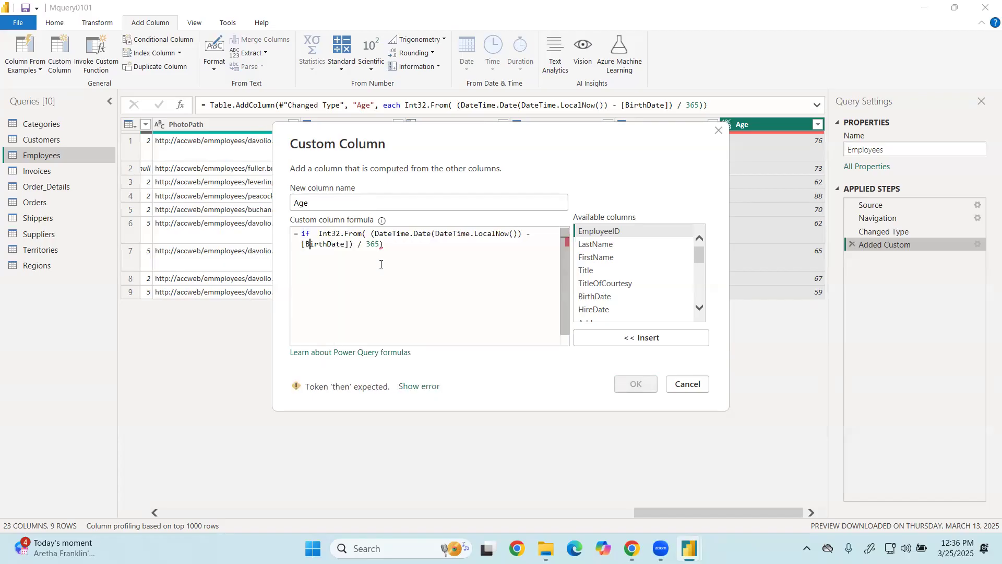
pyautogui.press('Right')
pyautogui.press('Right')
pyautogui.press('Right')
pyautogui.press('Right')
pyautogui.press('Right')
pyautogui.press('Right')
pyautogui.press('Right')
pyautogui.press('Right')
pyautogui.press('Right')
pyautogui.press('Right')
pyautogui.press('Right')
pyautogui.press('Right')
pyautogui.press('Right')
pyautogui.press('Right')
pyautogui.press('Right')
pyautogui.press('End')
pyautogui.write('> 60 then')
# Return "Senior Citizen" when the condition is met, add an else branch returning "Elder", and apply the formula
pyautogui.press('Return')
pyautogui.write('"Senior Citizen')
pyautogui.press('End')
pyautogui.press('Return')
pyautogui.press('Return')
pyautogui.write('else')
pyautogui.press('Return')
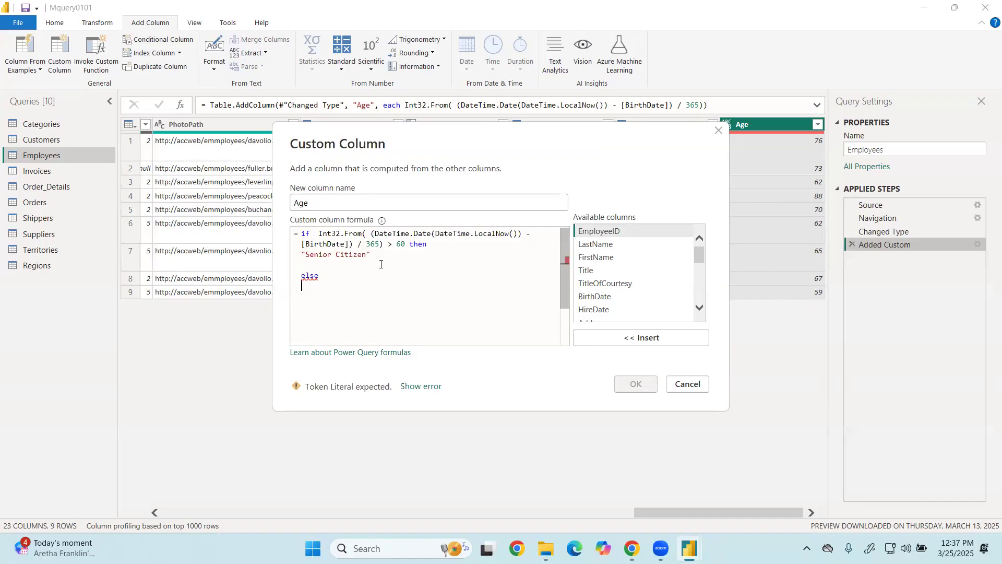
pyautogui.write('"ELder')
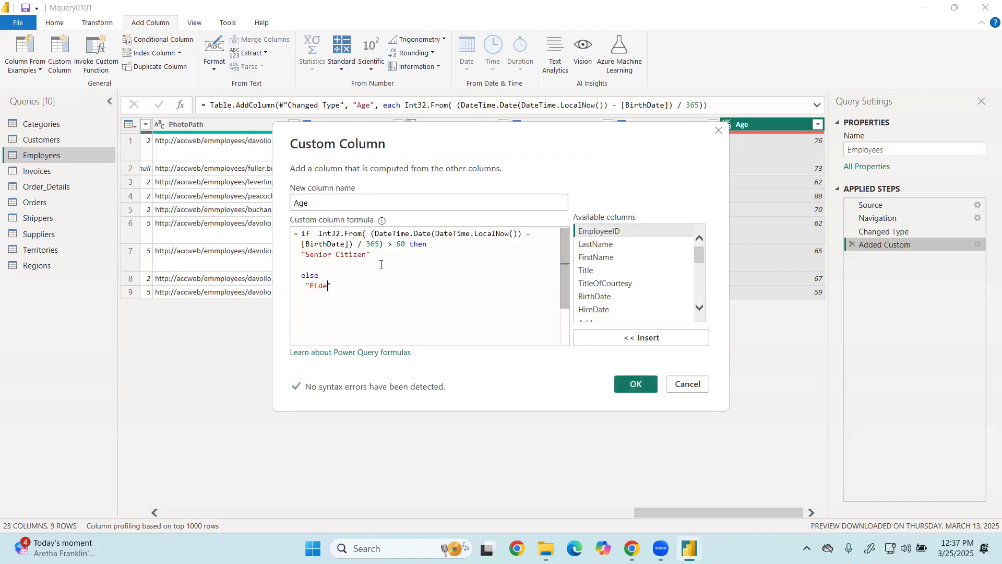
pyautogui.press('Left')
pyautogui.press('Left')
pyautogui.press('Left')
pyautogui.press('BackSpace')
pyautogui.write('l')
pyautogui.press('Right')
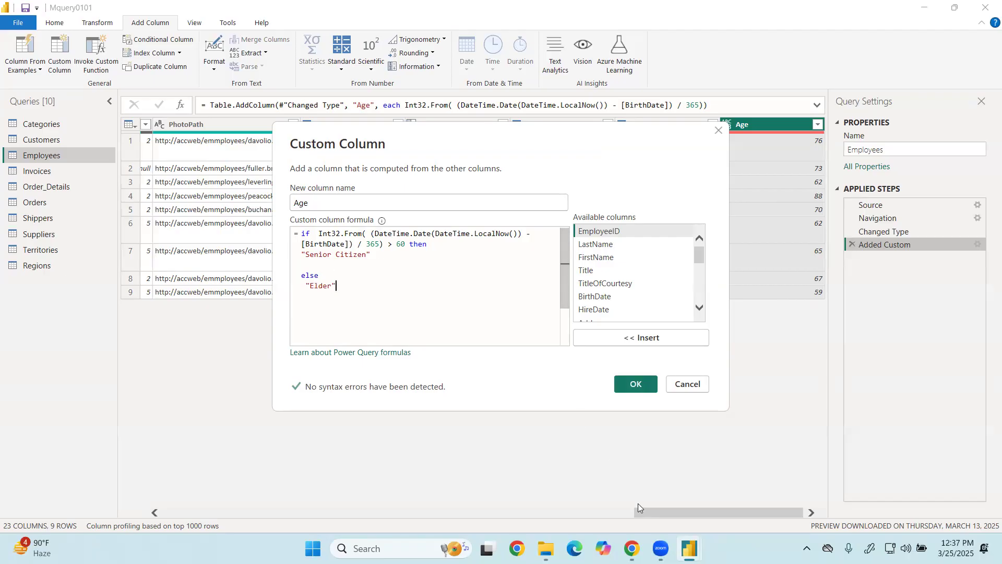
pyautogui.click(635, 383)
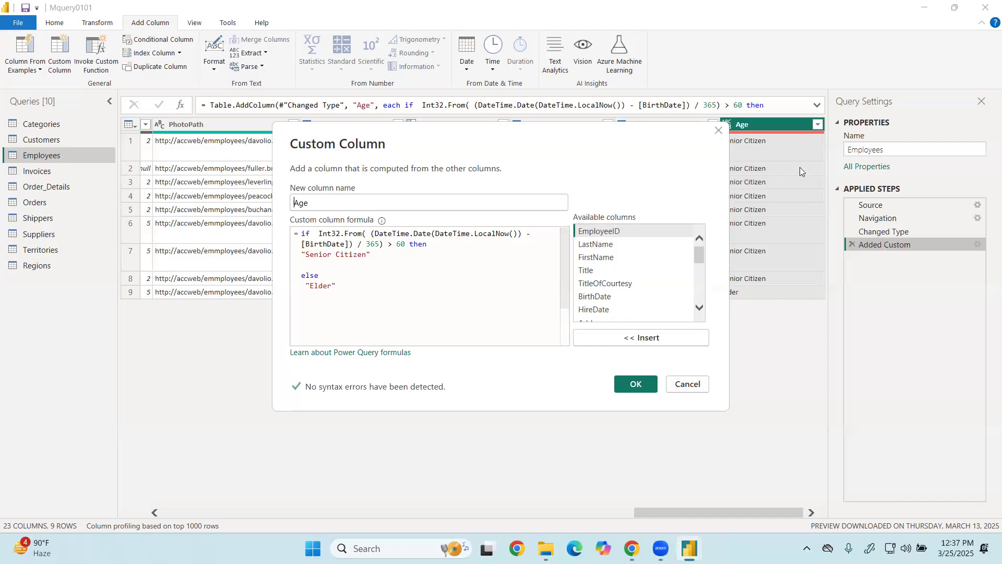
# Reopen the Age formula, enter date below the "Elder" line, and browse the suggested Date functions
pyautogui.click(341, 297)
pyautogui.press('Return')
pyautogui.write('date')
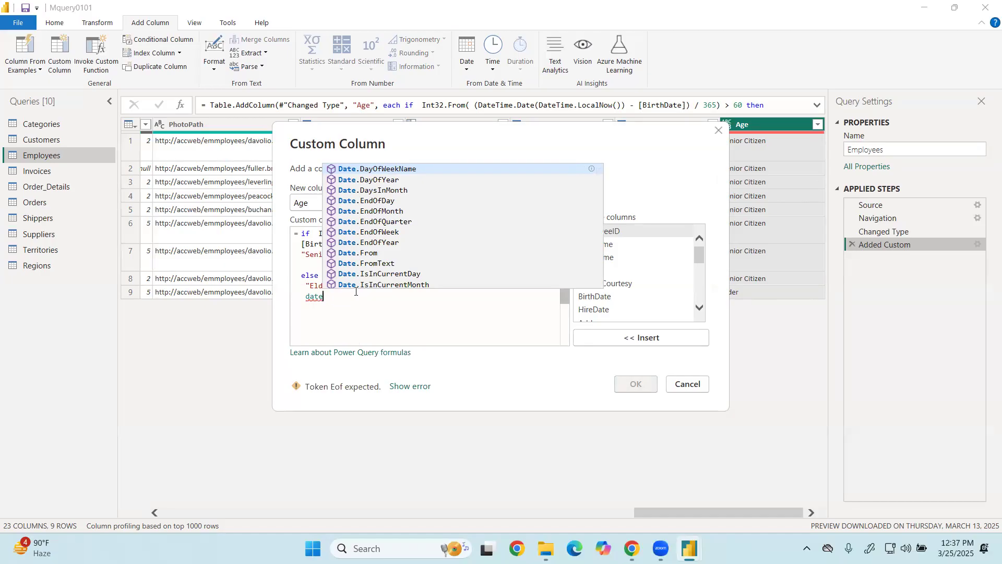
pyautogui.press('Down')
pyautogui.press('Down')
pyautogui.press('Down')
pyautogui.press('Down')
pyautogui.press('Down')
pyautogui.press('Down')
pyautogui.press('Down')
pyautogui.press('Down')
pyautogui.press('Down')
pyautogui.press('Down')
pyautogui.press('Down')
pyautogui.press('Down')
pyautogui.press('Down')
pyautogui.press('Down')
pyautogui.press('Down')
pyautogui.press('Down')
pyautogui.press('Down')
pyautogui.press('Down')
pyautogui.press('Down')
pyautogui.press('Down')
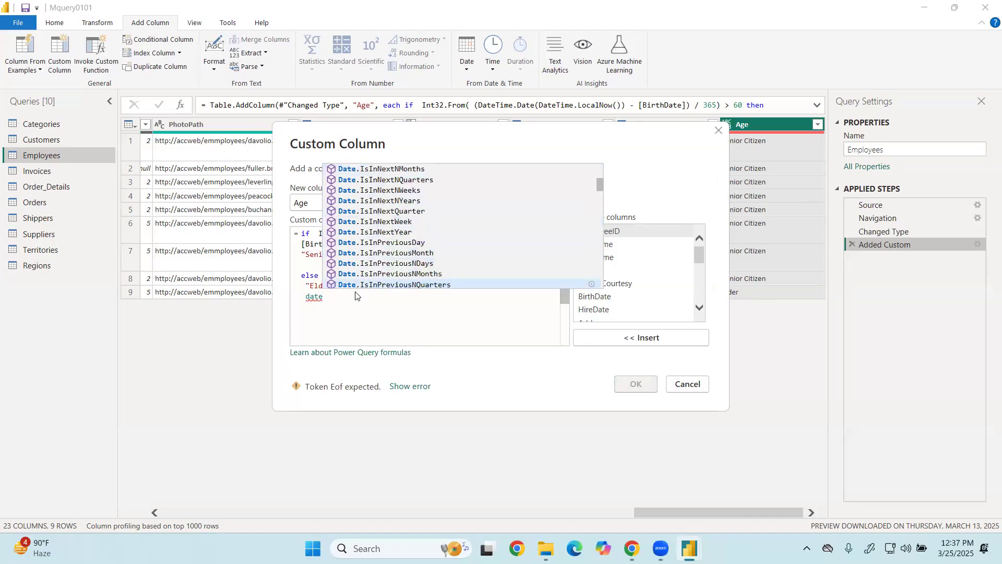
# Replace date with number. to view the suggested functions, delete that text, and confirm the Age formula
pyautogui.press('Home')
pyautogui.press('Delete')
pyautogui.press('Delete')
pyautogui.press('Delete')
pyautogui.press('Delete')
pyautogui.write('number')
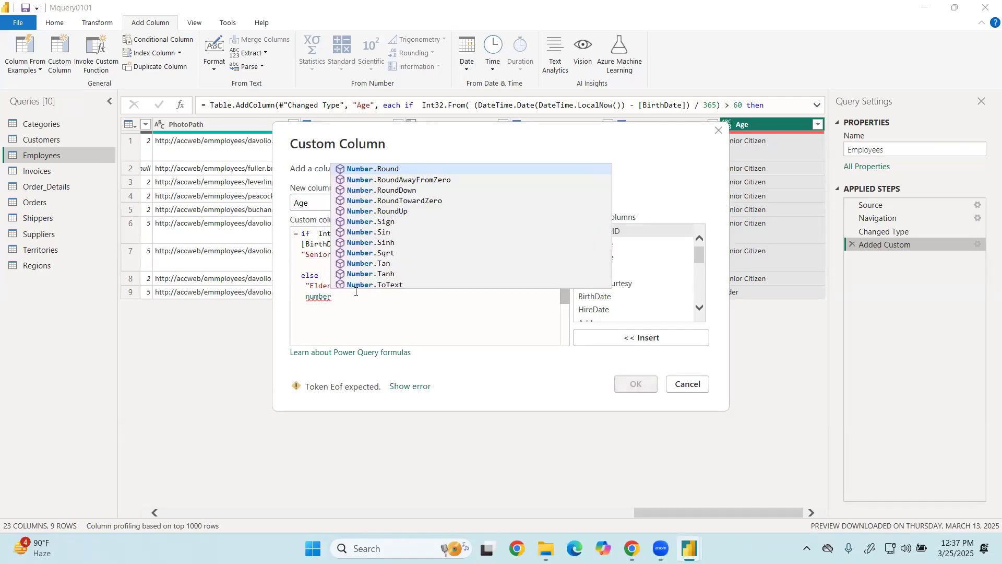
pyautogui.write('.')
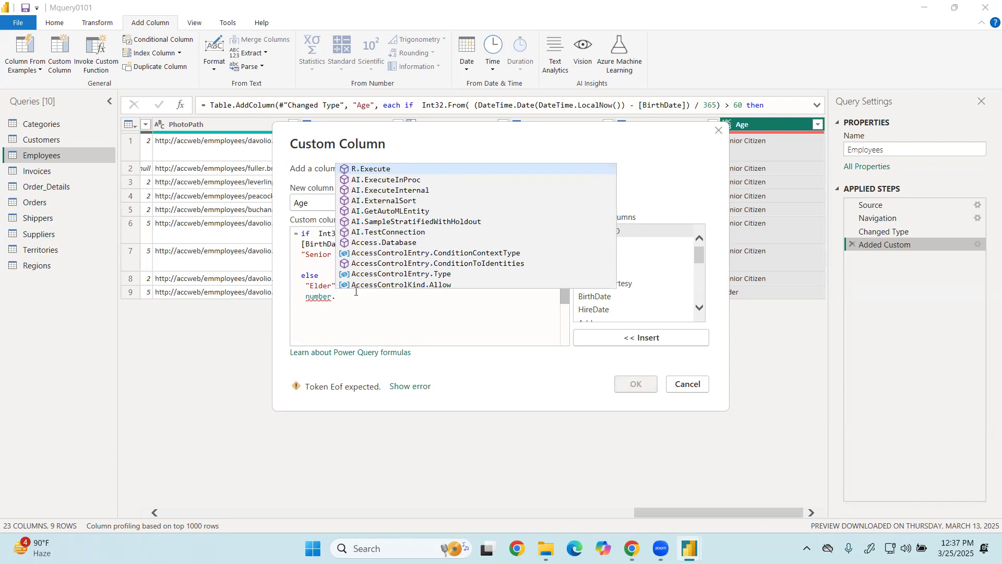
pyautogui.press('BackSpace')
pyautogui.press('BackSpace')
pyautogui.press('BackSpace')
pyautogui.press('BackSpace')
pyautogui.press('BackSpace')
pyautogui.press('BackSpace')
pyautogui.press('BackSpace')
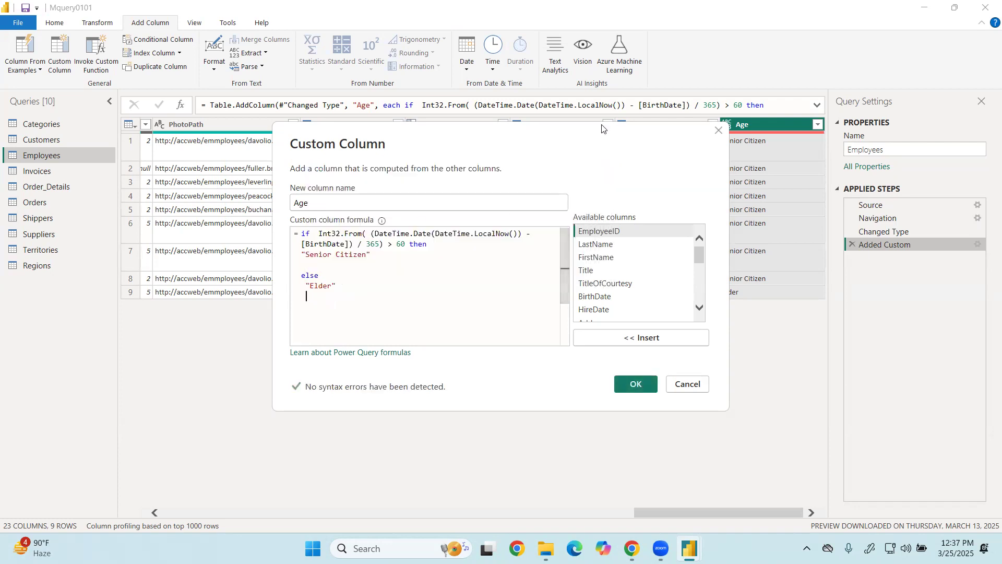
pyautogui.click(636, 384)
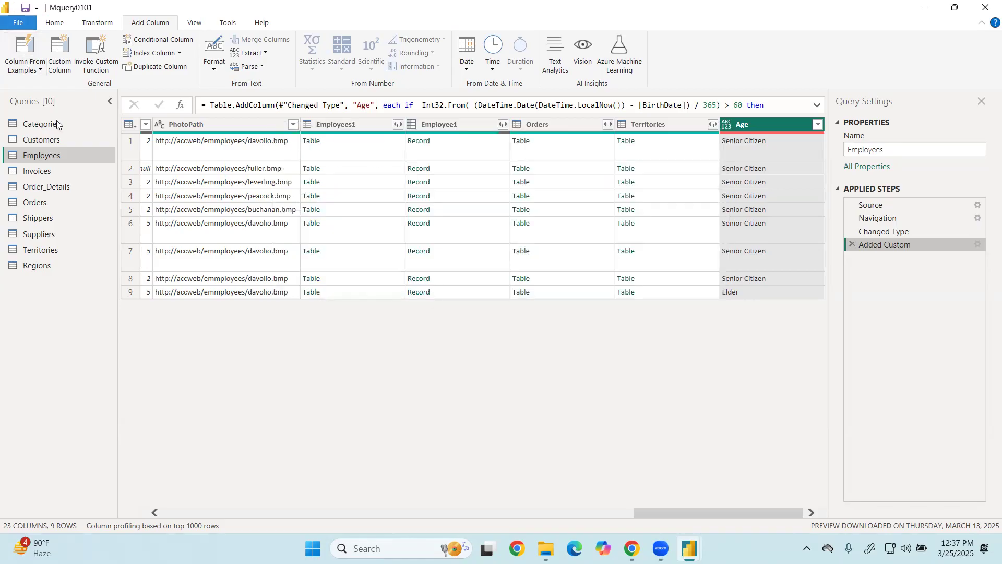
# Close the query editor and apply the pending query changes
pyautogui.hotkey('alt', 'F4')
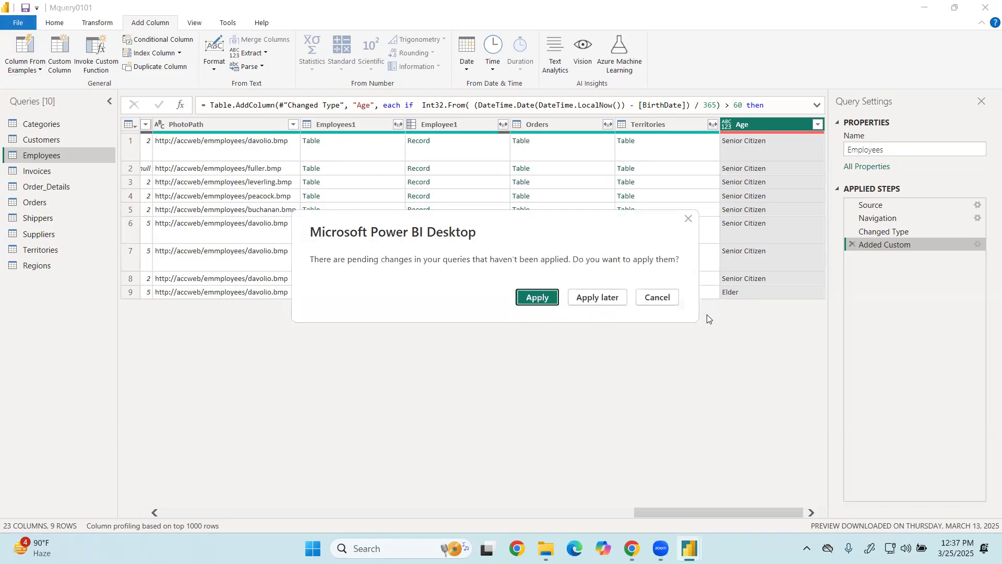
pyautogui.click(533, 302)
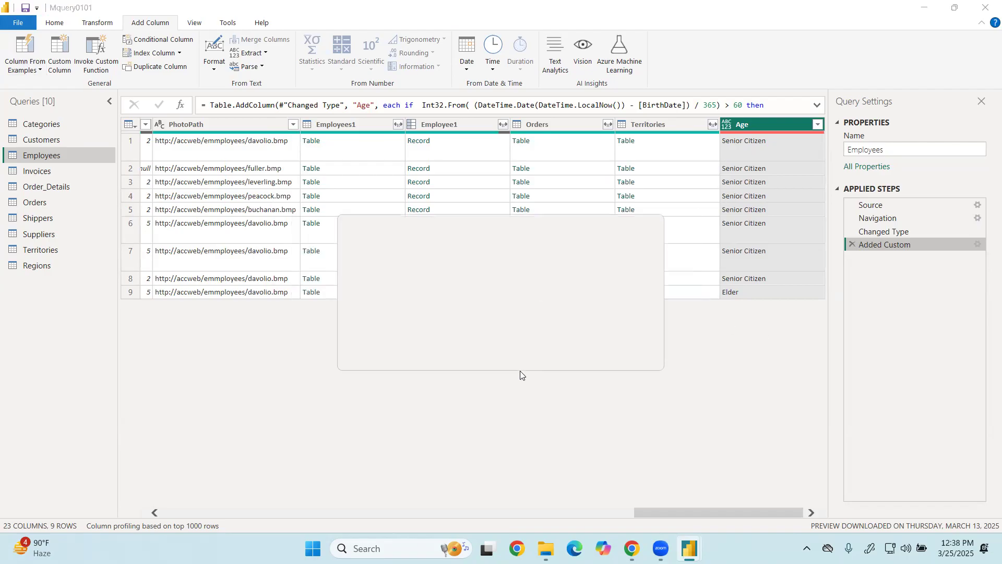